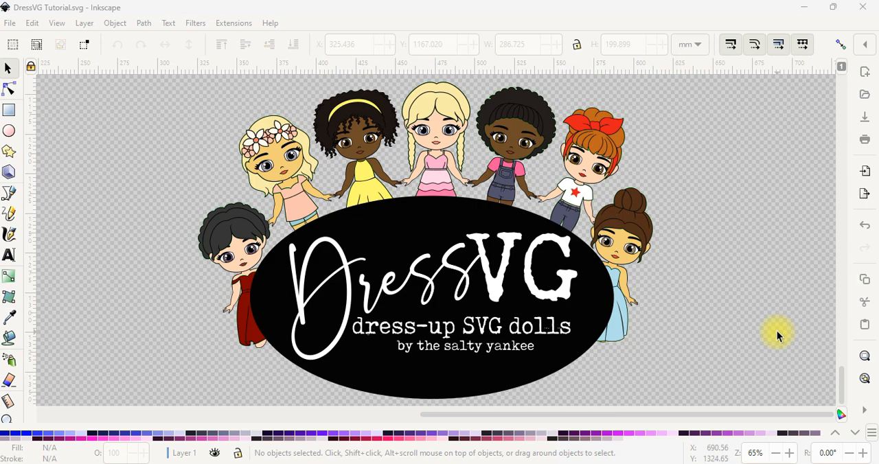
Step: Delete the DressVG logo artwork and import the SaltyYankee_DressVG_Dolls file
{"action": "left_click", "coordinate": [529, 286]}
{"action": "key", "text": "Delete"}
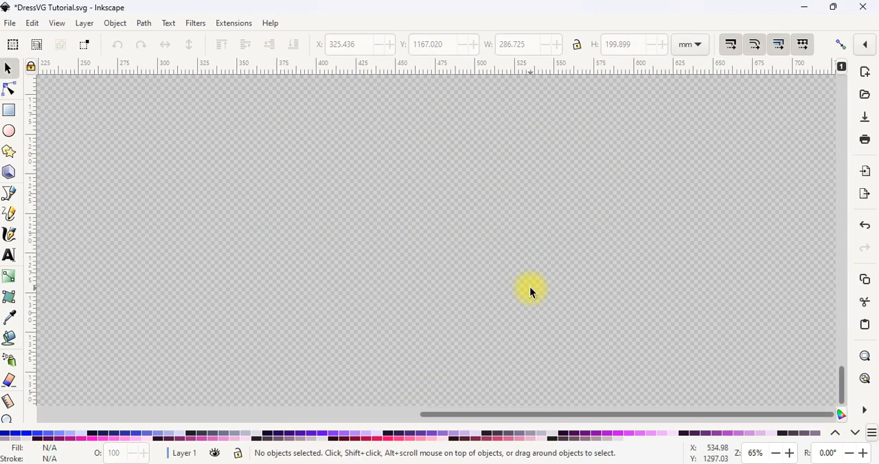
{"action": "left_click", "coordinate": [9, 22]}
{"action": "left_click", "coordinate": [48, 186]}
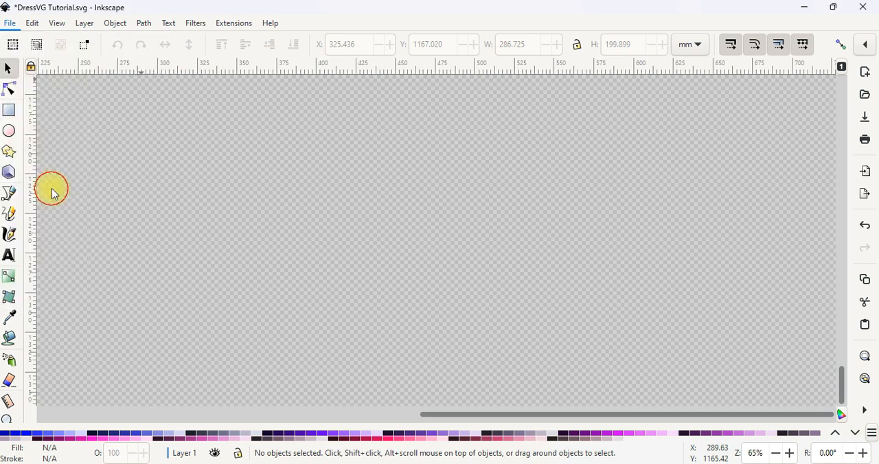
{"action": "left_click", "coordinate": [359, 91]}
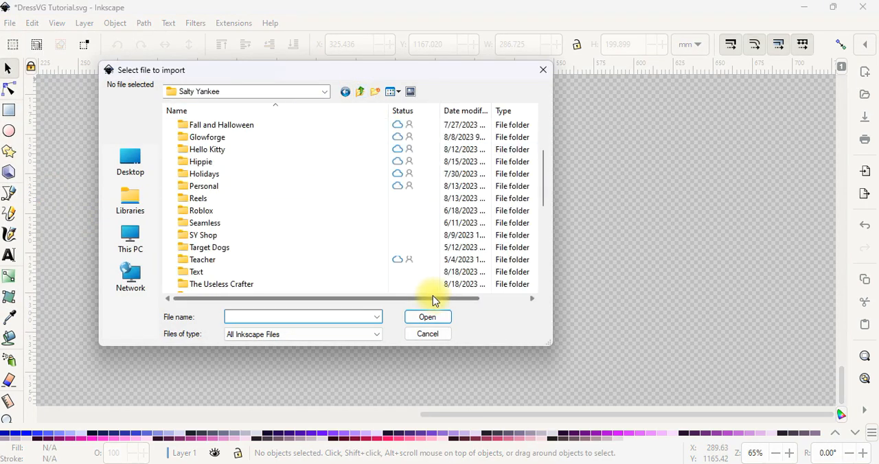
{"action": "scroll", "coordinate": [414, 280], "scroll_direction": "down", "scroll_amount": 2}
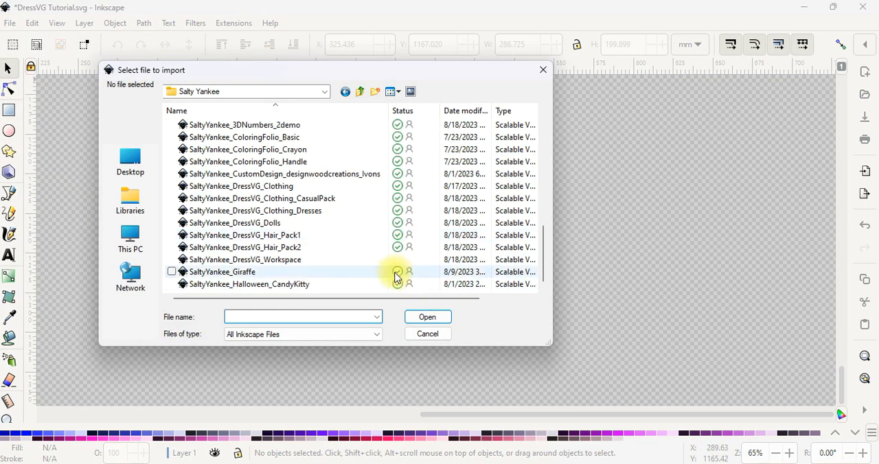
{"action": "left_click", "coordinate": [326, 224]}
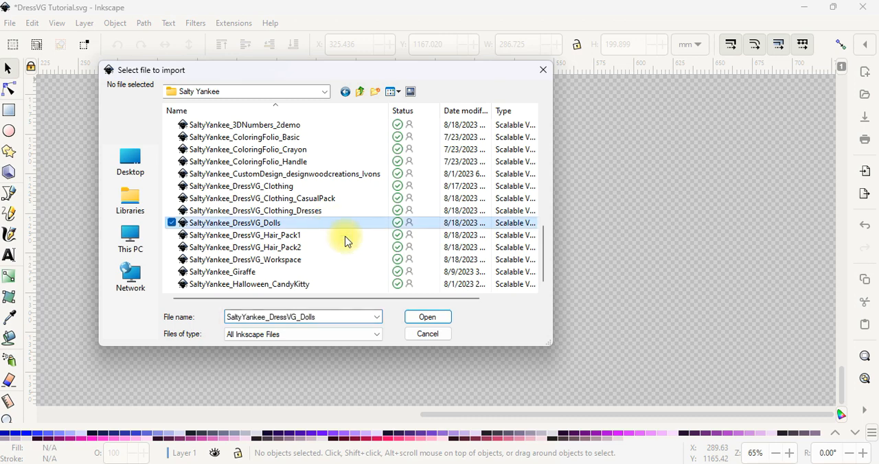
{"action": "left_click", "coordinate": [440, 317]}
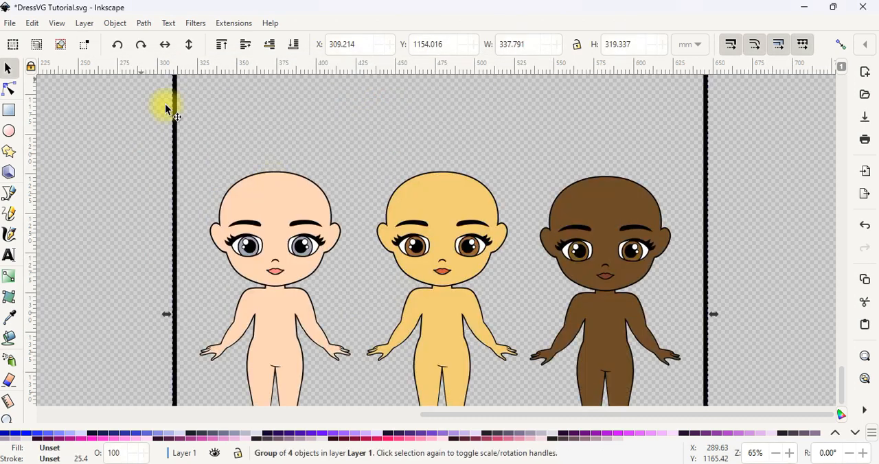
Step: Import the SaltyYankee_DressVG_Hair_Pack1 file into the same document
{"action": "left_click", "coordinate": [10, 23]}
{"action": "left_click", "coordinate": [69, 185]}
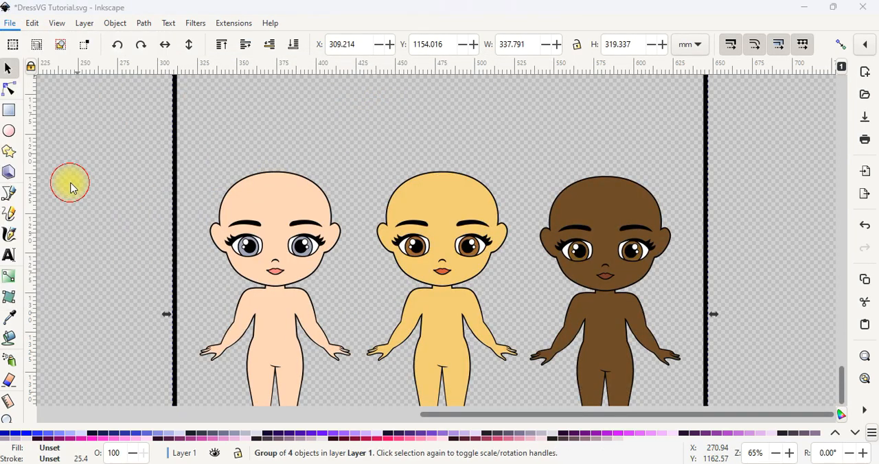
{"action": "scroll", "coordinate": [351, 270], "scroll_direction": "down", "scroll_amount": 1}
{"action": "left_click", "coordinate": [308, 236]}
{"action": "left_click", "coordinate": [421, 317]}
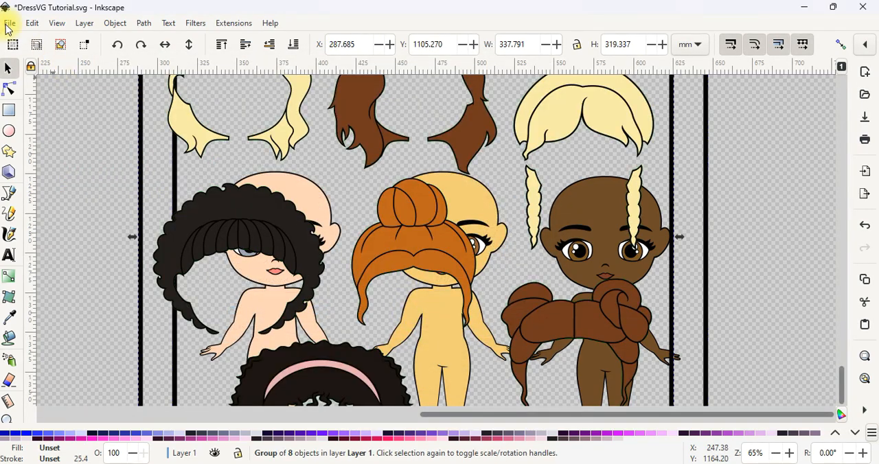
Step: Import the SaltyYankee_DressVG_Clothing_CasualPack file into the same document
{"action": "left_click", "coordinate": [9, 23]}
{"action": "left_click", "coordinate": [57, 186]}
{"action": "scroll", "coordinate": [333, 251], "scroll_direction": "down", "scroll_amount": 5}
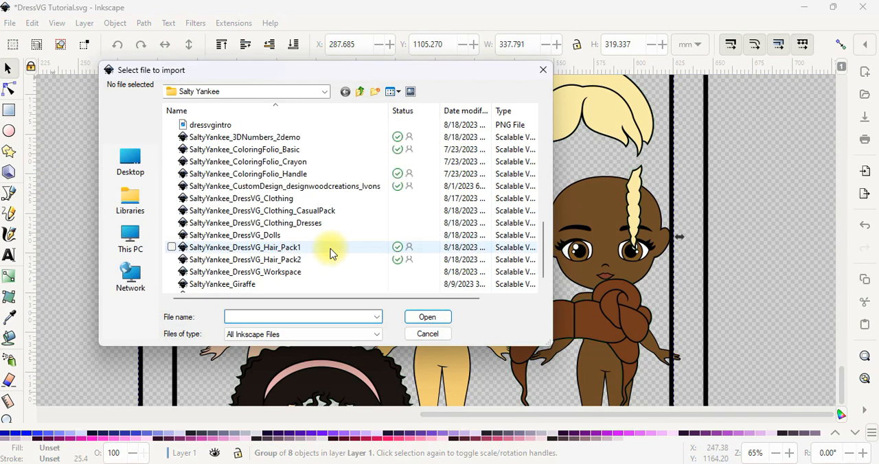
{"action": "left_click", "coordinate": [319, 213]}
{"action": "left_click", "coordinate": [438, 316]}
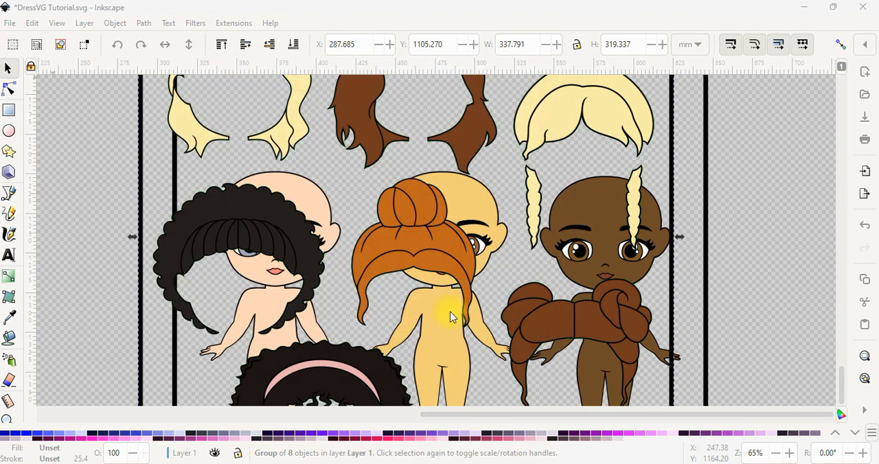
Step: Arrange the three imported sheets side by side, with the hair first, the dolls in the middle and the clothing last
{"action": "scroll", "coordinate": [467, 287], "scroll_direction": "down", "scroll_amount": 2}
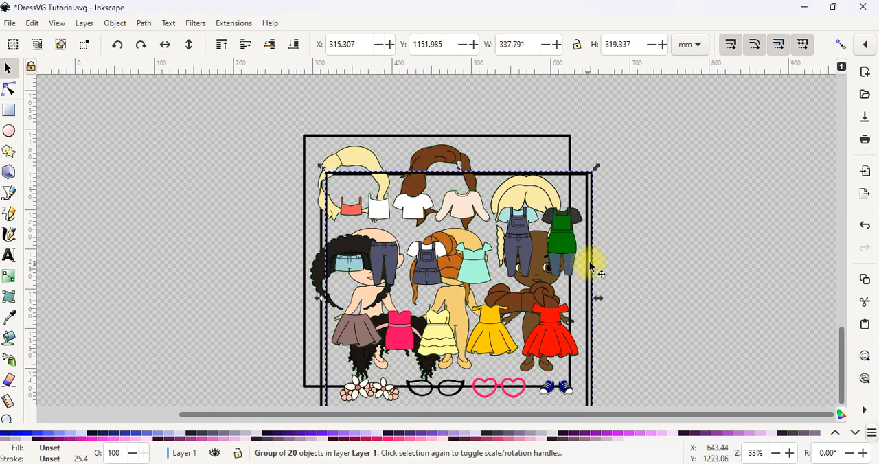
{"action": "left_click", "coordinate": [717, 234]}
{"action": "left_click_drag", "start_coordinate": [474, 267], "coordinate": [690, 204]}
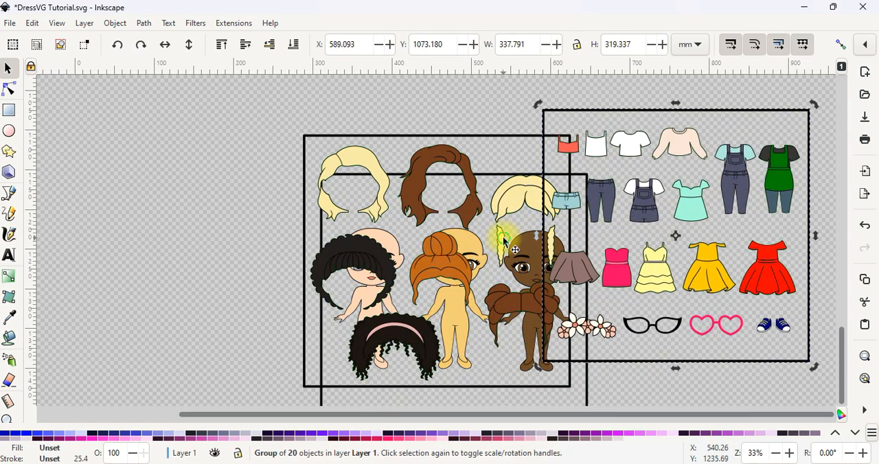
{"action": "scroll", "coordinate": [504, 236], "scroll_direction": "down", "scroll_amount": 1}
{"action": "left_click_drag", "start_coordinate": [460, 256], "coordinate": [235, 192]}
{"action": "left_click_drag", "start_coordinate": [412, 266], "coordinate": [376, 179]}
{"action": "left_click_drag", "start_coordinate": [577, 202], "coordinate": [580, 152]}
{"action": "left_click", "coordinate": [536, 286]}
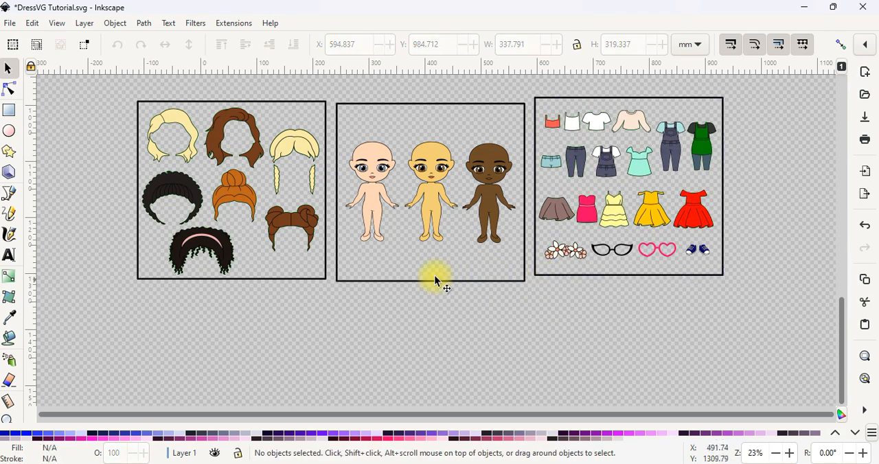
Step: Ungroup the hair, doll and clothing sheets together so their pieces can be selected individually
{"action": "left_click", "coordinate": [310, 280]}
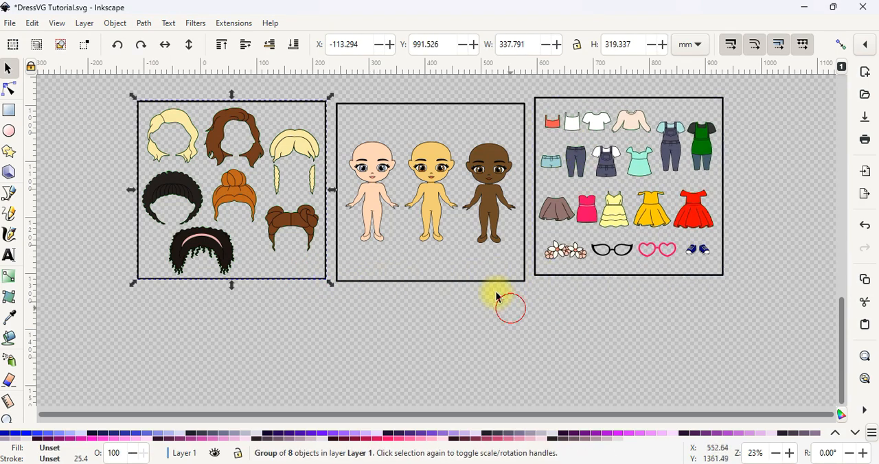
{"action": "left_click", "coordinate": [434, 192]}
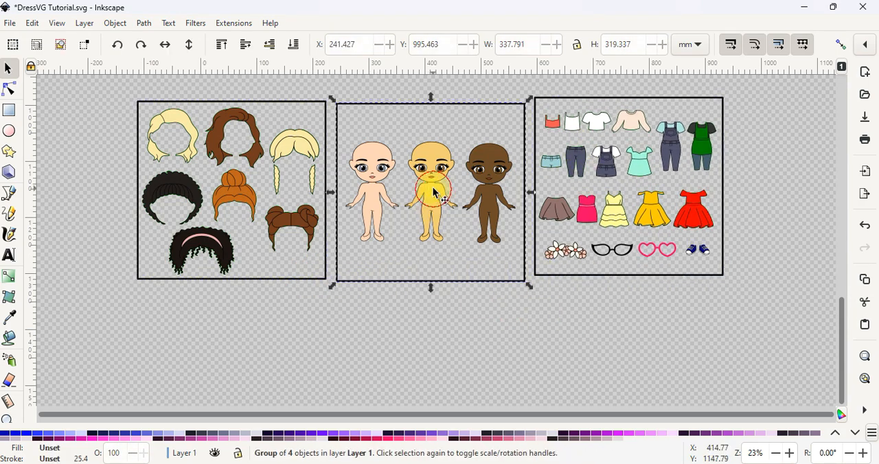
{"action": "left_click", "coordinate": [308, 144], "text": "shift"}
{"action": "left_click", "coordinate": [608, 162], "text": "shift"}
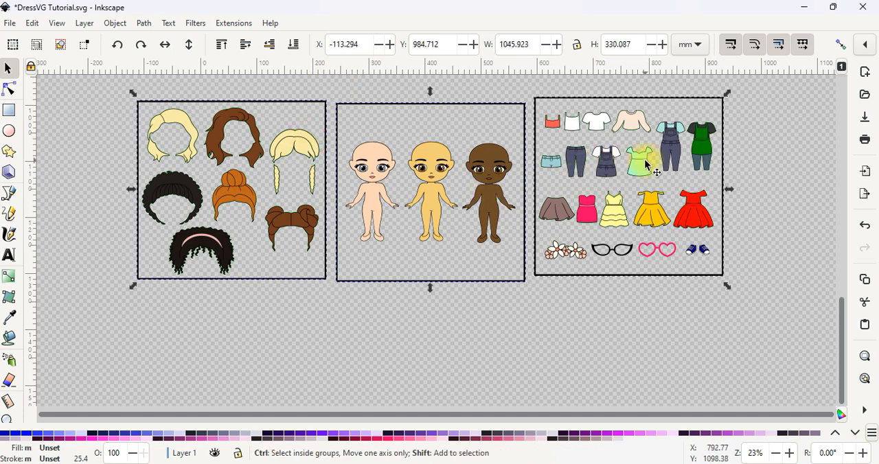
{"action": "key", "text": "ctrl+shift+g"}
{"action": "left_click", "coordinate": [679, 311]}
Step: Delete the black border frames around the clothing, doll and hair sheets
{"action": "left_click", "coordinate": [703, 276]}
{"action": "key", "text": "Delete"}
{"action": "left_click", "coordinate": [519, 282]}
{"action": "key", "text": "Delete"}
{"action": "left_click", "coordinate": [291, 280]}
{"action": "key", "text": "Delete"}
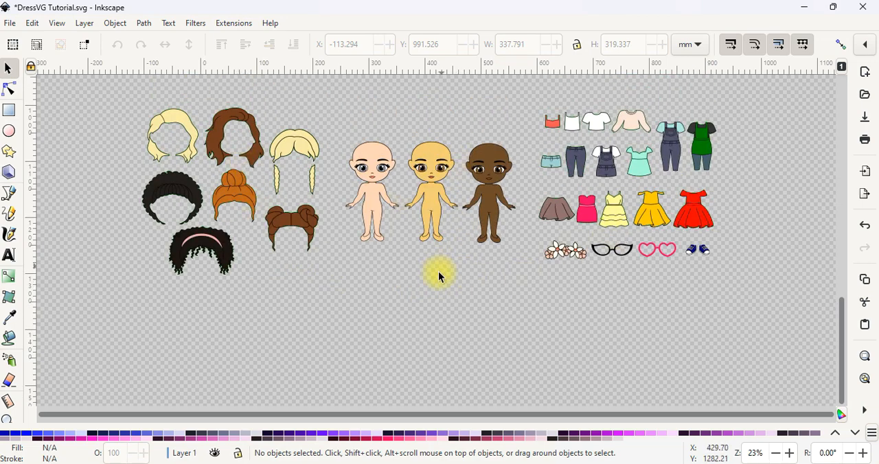
Step: Move the light-skinned doll out of its row into the empty canvas area below
{"action": "left_click_drag", "start_coordinate": [374, 182], "coordinate": [429, 326]}
{"action": "scroll", "coordinate": [545, 292], "scroll_direction": "down", "scroll_amount": 2}
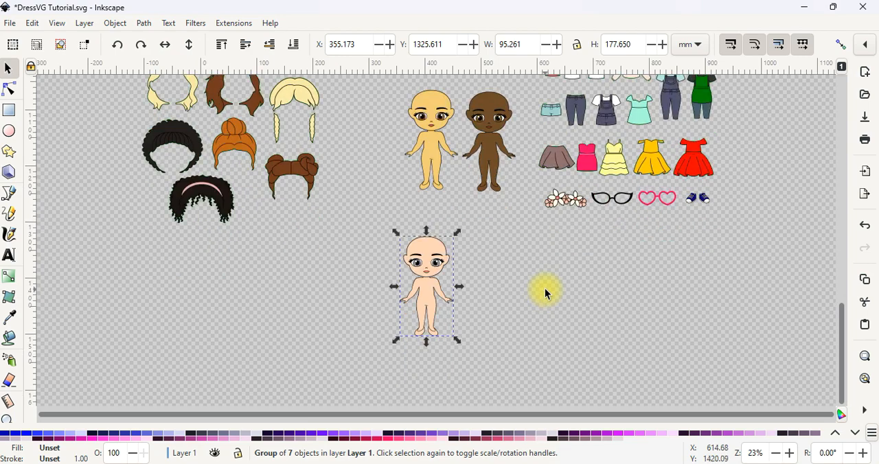
{"action": "left_click", "coordinate": [544, 288]}
{"action": "scroll", "coordinate": [485, 296], "scroll_direction": "up", "scroll_amount": 2}
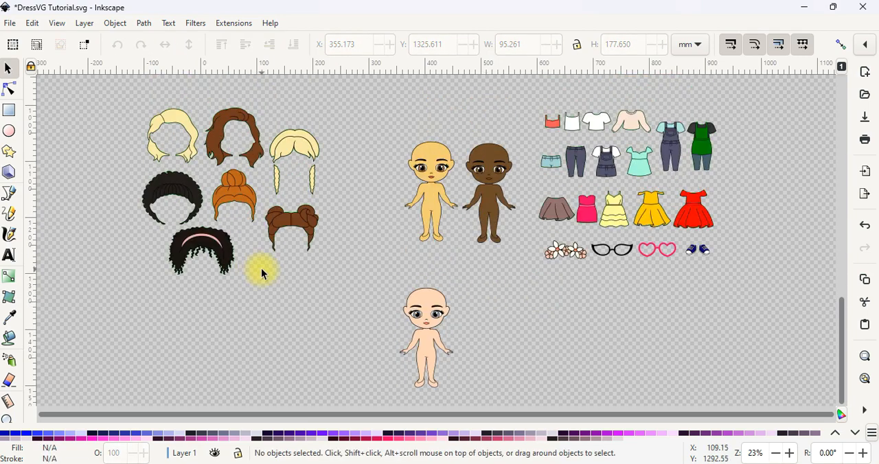
Step: Place the wavy blonde hairstyle beside the light-skinned doll, and delete the remaining hairstyles and the other two dolls
{"action": "left_click_drag", "start_coordinate": [189, 161], "coordinate": [501, 329]}
{"action": "left_click", "coordinate": [500, 328]}
{"action": "left_click_drag", "start_coordinate": [366, 308], "coordinate": [122, 91]}
{"action": "key", "text": "Delete"}
{"action": "mouse_move", "coordinate": [353, 116]}
{"action": "left_mouse_down"}
{"action": "mouse_move", "coordinate": [465, 183]}
{"action": "mouse_move", "coordinate": [522, 260]}
{"action": "left_mouse_up"}
{"action": "key", "text": "Delete"}
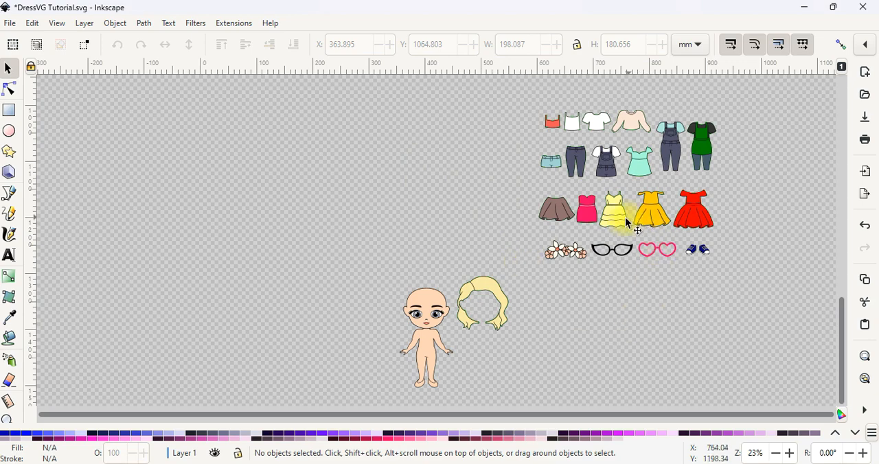
Step: Place the yellow tiered dress beside the doll and delete all remaining clothing and accessories
{"action": "left_click_drag", "start_coordinate": [618, 213], "coordinate": [484, 360]}
{"action": "left_click_drag", "start_coordinate": [725, 295], "coordinate": [527, 99]}
{"action": "key", "text": "Delete"}
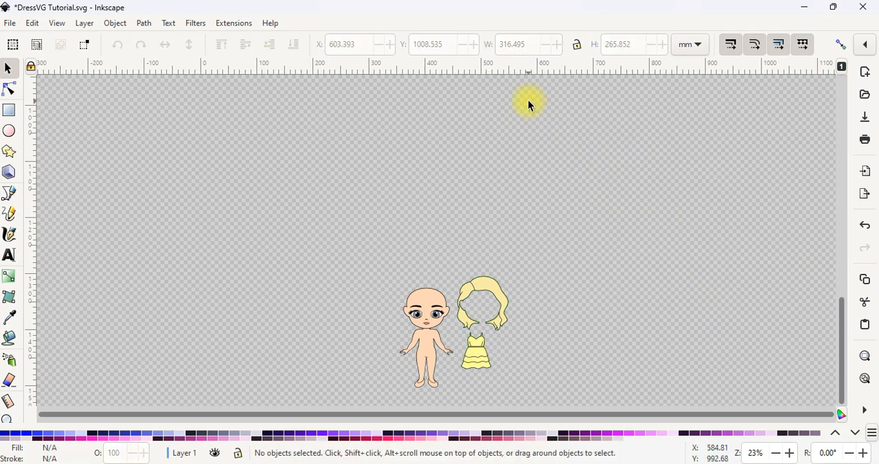
Step: Reposition the doll, the blonde hair and the yellow dress slightly so they sit close together without overlapping
{"action": "scroll", "coordinate": [519, 149], "scroll_direction": "down", "scroll_amount": 4}
{"action": "scroll", "coordinate": [492, 218], "scroll_direction": "up", "scroll_amount": 3, "text": "ctrl"}
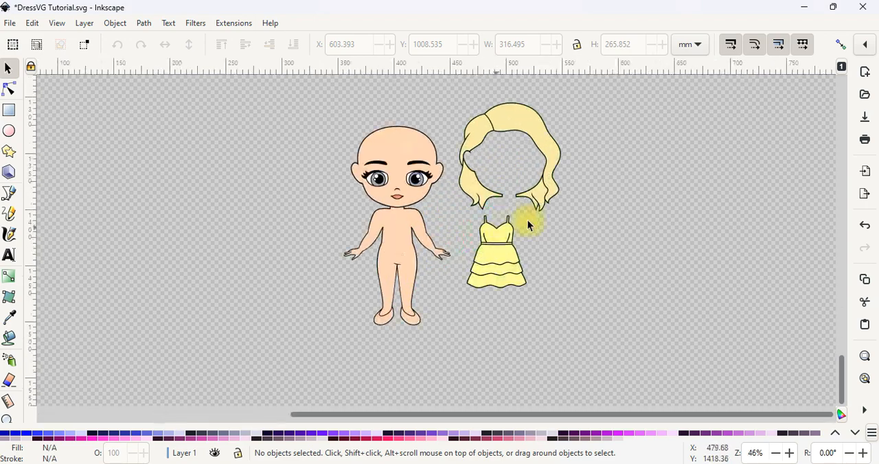
{"action": "left_click_drag", "start_coordinate": [353, 236], "coordinate": [344, 240]}
{"action": "left_click_drag", "start_coordinate": [452, 190], "coordinate": [434, 200]}
{"action": "left_click_drag", "start_coordinate": [487, 282], "coordinate": [485, 291]}
{"action": "left_click", "coordinate": [538, 194]}
{"action": "left_click", "coordinate": [638, 167]}
{"action": "left_click_drag", "start_coordinate": [530, 196], "coordinate": [529, 204]}
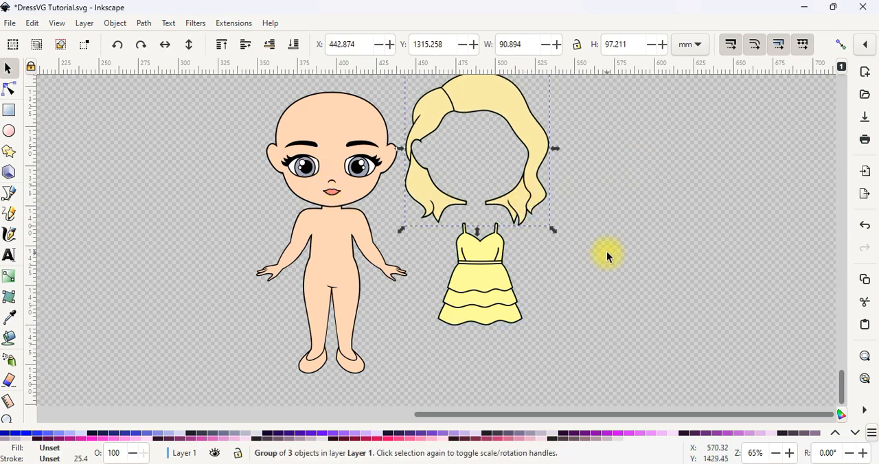
{"action": "left_click", "coordinate": [617, 224]}
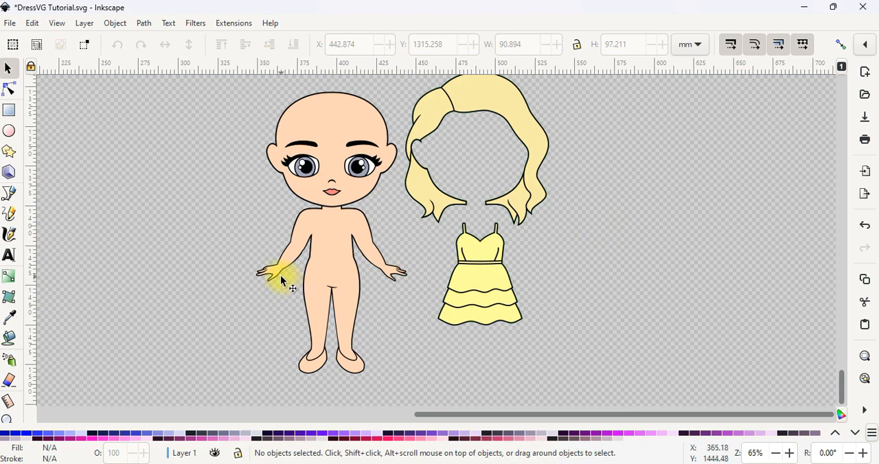
Step: Move the blonde hair onto the doll's head and fine-tune its position so it lines up with the chin and neck outlines
{"action": "left_click_drag", "start_coordinate": [434, 197], "coordinate": [288, 199]}
{"action": "scroll", "coordinate": [291, 198], "scroll_direction": "up", "scroll_amount": 1}
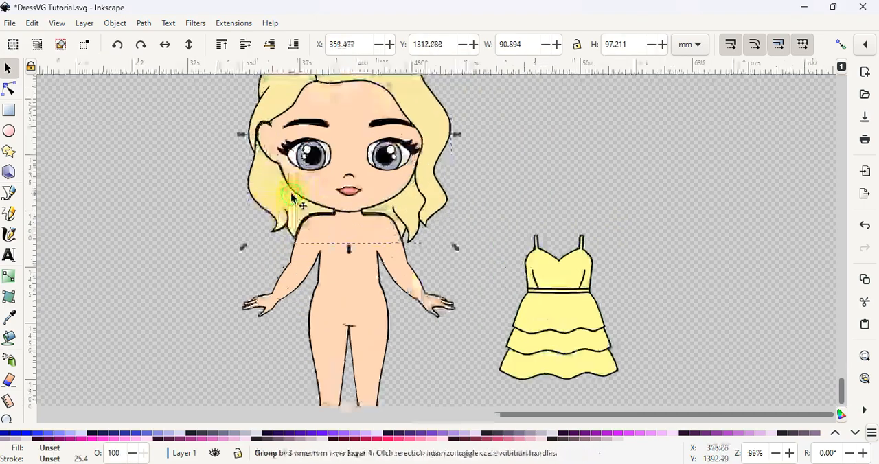
{"action": "scroll", "coordinate": [292, 198], "scroll_direction": "up", "scroll_amount": 2}
{"action": "scroll", "coordinate": [343, 277], "scroll_direction": "up", "scroll_amount": 4}
{"action": "mouse_move", "coordinate": [469, 233]}
{"action": "left_mouse_down"}
{"action": "mouse_move", "coordinate": [478, 238]}
{"action": "mouse_move", "coordinate": [464, 246]}
{"action": "left_mouse_up"}
{"action": "scroll", "coordinate": [471, 240], "scroll_direction": "up", "scroll_amount": 1}
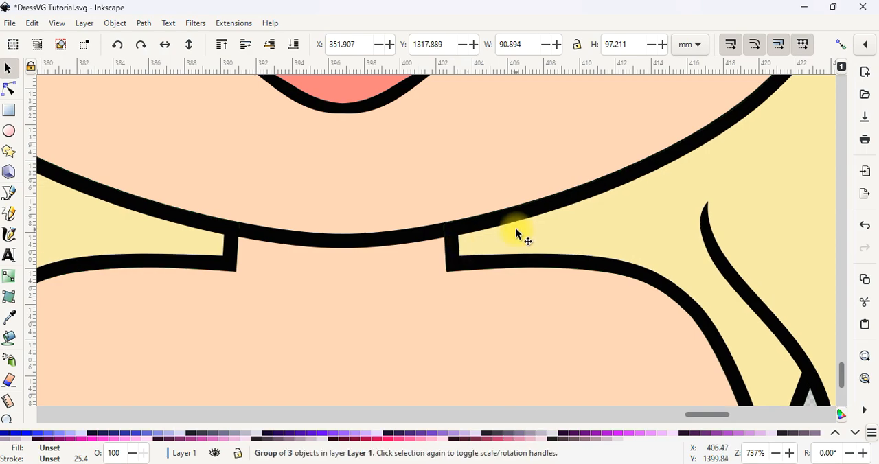
{"action": "scroll", "coordinate": [511, 242], "scroll_direction": "down", "scroll_amount": 4}
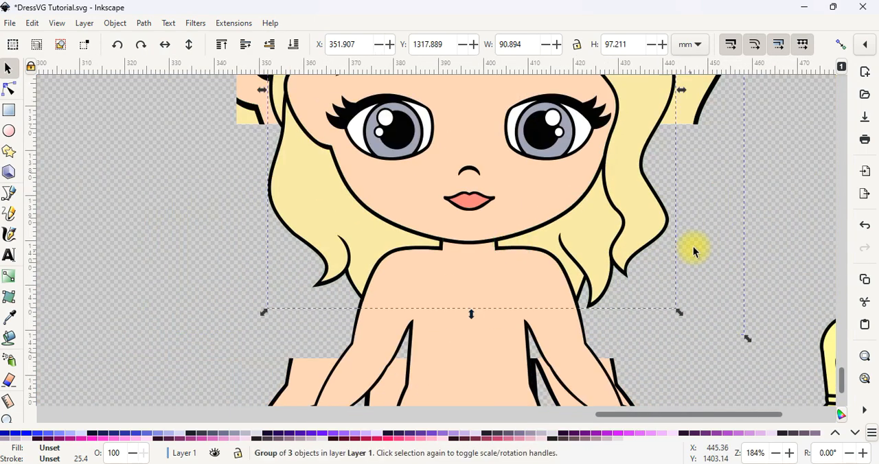
{"action": "left_click", "coordinate": [601, 335]}
Step: Move the yellow dress onto the doll's body and fine-tune its position so the straps meet the shoulder outlines
{"action": "scroll", "coordinate": [600, 332], "scroll_direction": "down", "scroll_amount": 2}
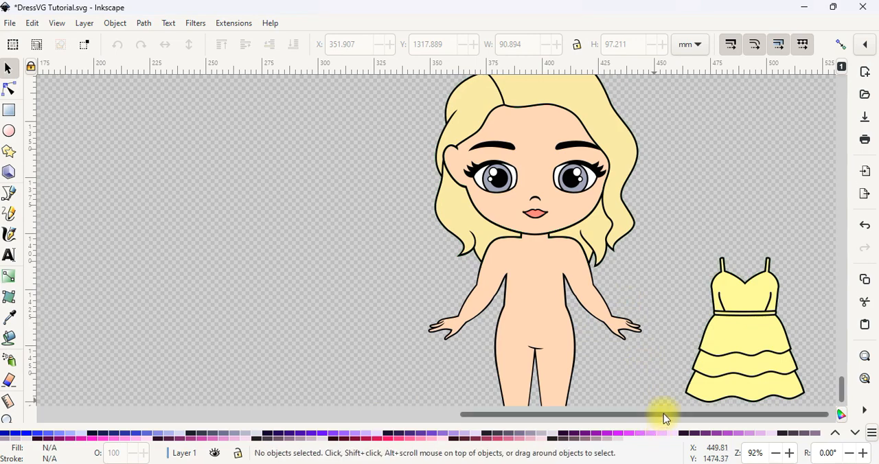
{"action": "left_click_drag", "start_coordinate": [739, 339], "coordinate": [526, 318]}
{"action": "scroll", "coordinate": [588, 284], "scroll_direction": "up", "scroll_amount": 2}
{"action": "left_click_drag", "start_coordinate": [495, 277], "coordinate": [466, 298]}
{"action": "scroll", "coordinate": [467, 300], "scroll_direction": "down", "scroll_amount": 3}
{"action": "left_click", "coordinate": [647, 329]}
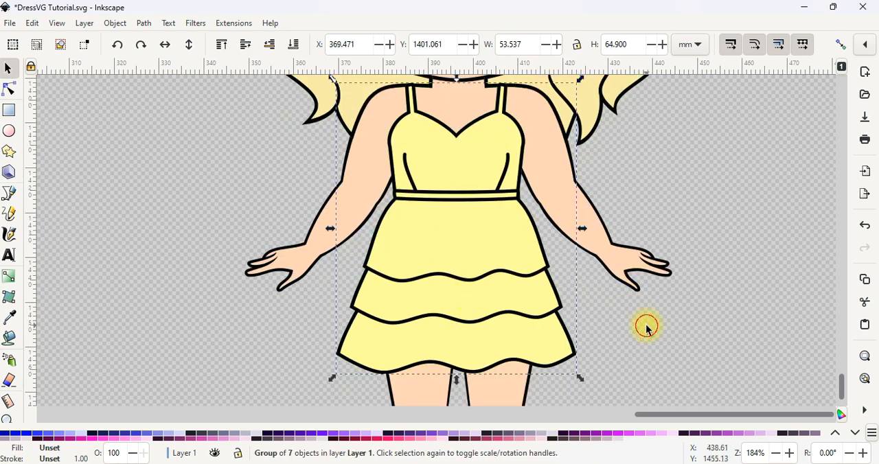
Step: Examine how the hair and dress fit the doll around the face, neck, shoulders and legs
{"action": "scroll", "coordinate": [529, 334], "scroll_direction": "down", "scroll_amount": 1}
{"action": "scroll", "coordinate": [524, 238], "scroll_direction": "up", "scroll_amount": 3}
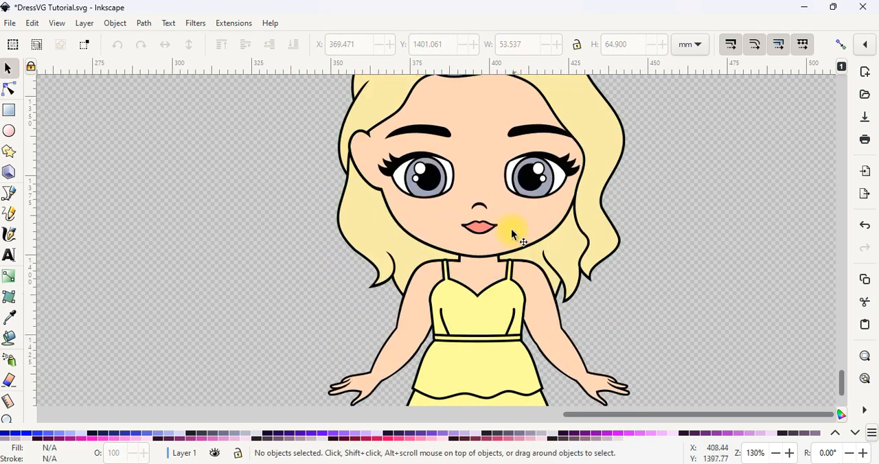
{"action": "scroll", "coordinate": [510, 215], "scroll_direction": "up", "scroll_amount": 1}
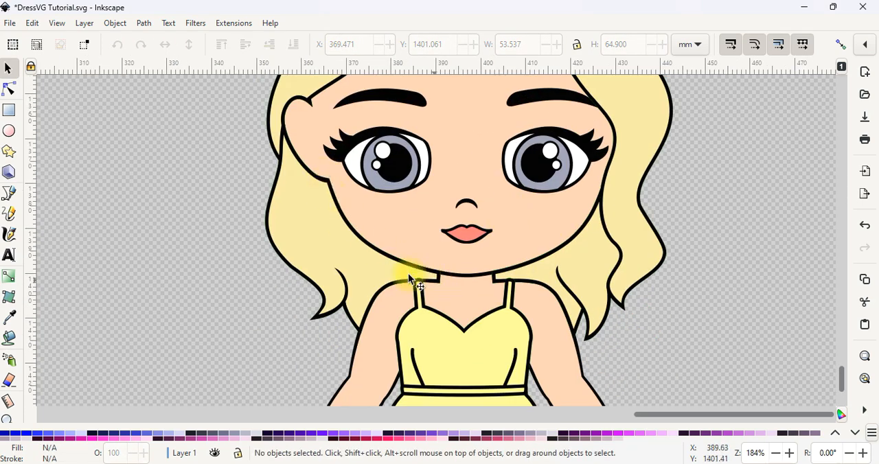
{"action": "scroll", "coordinate": [534, 326], "scroll_direction": "down", "scroll_amount": 2}
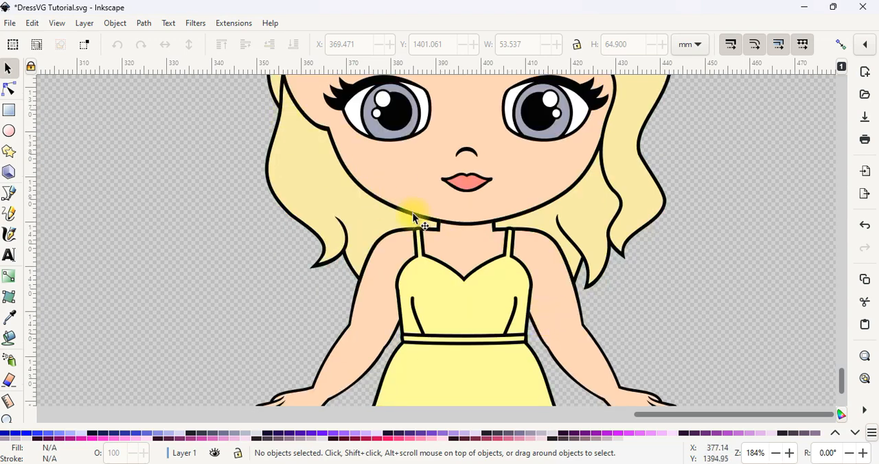
{"action": "scroll", "coordinate": [630, 272], "scroll_direction": "down", "scroll_amount": 4}
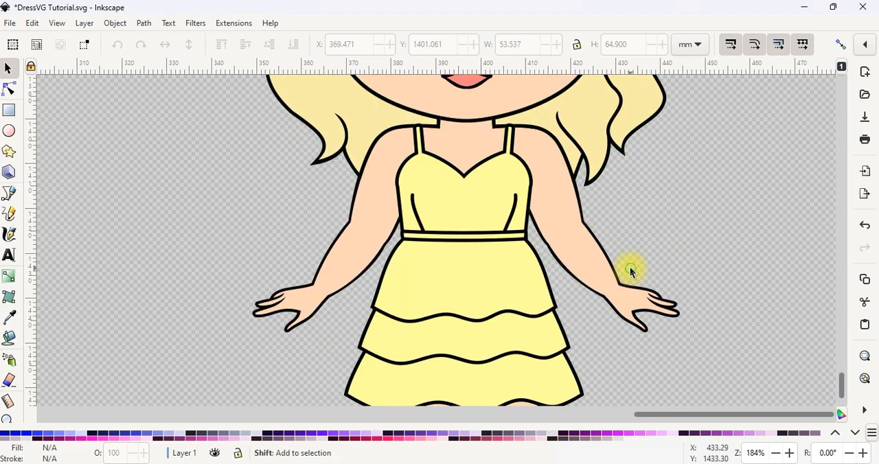
{"action": "scroll", "coordinate": [630, 271], "scroll_direction": "down", "scroll_amount": 2}
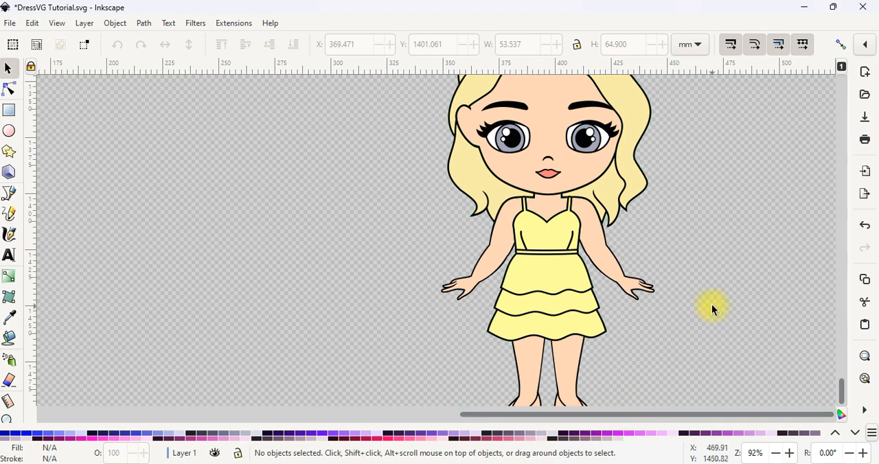
{"action": "scroll", "coordinate": [711, 304], "scroll_direction": "down", "scroll_amount": 1}
{"action": "scroll", "coordinate": [826, 309], "scroll_direction": "up", "scroll_amount": 2}
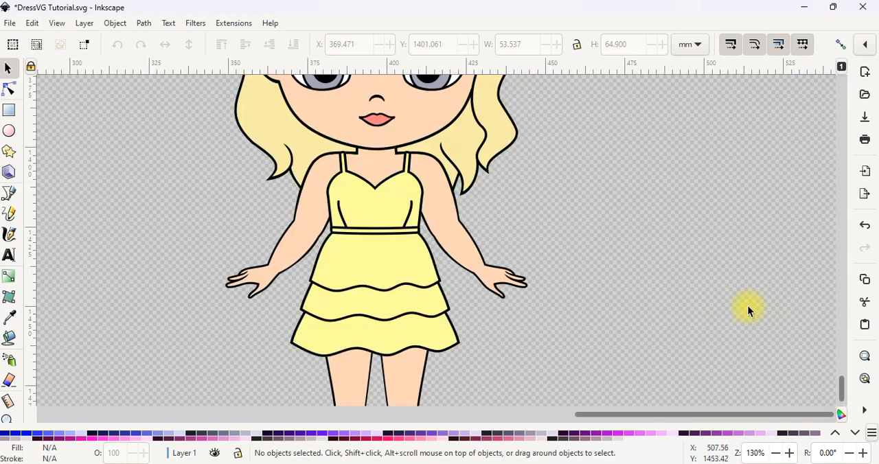
Step: Move the whole dressed doll to about X 276, Y 1329 mm and save the document
{"action": "scroll", "coordinate": [662, 268], "scroll_direction": "down", "scroll_amount": 2}
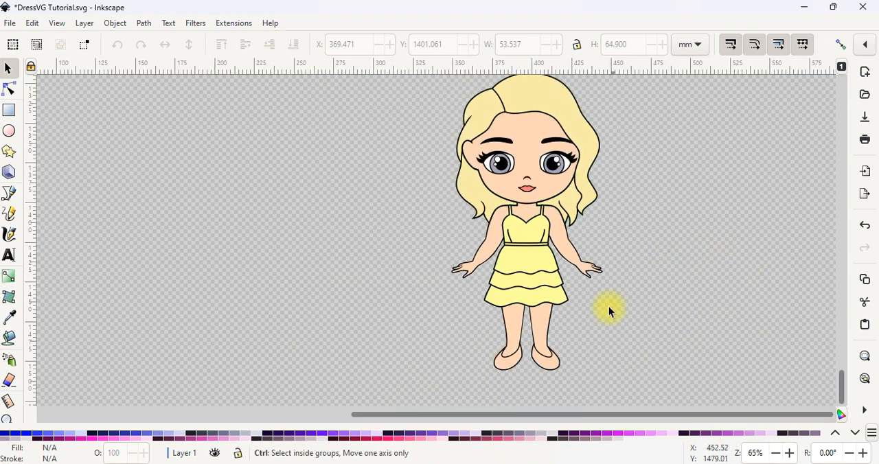
{"action": "left_click", "coordinate": [467, 205]}
{"action": "left_click_drag", "start_coordinate": [467, 205], "coordinate": [351, 223]}
{"action": "left_click", "coordinate": [589, 229]}
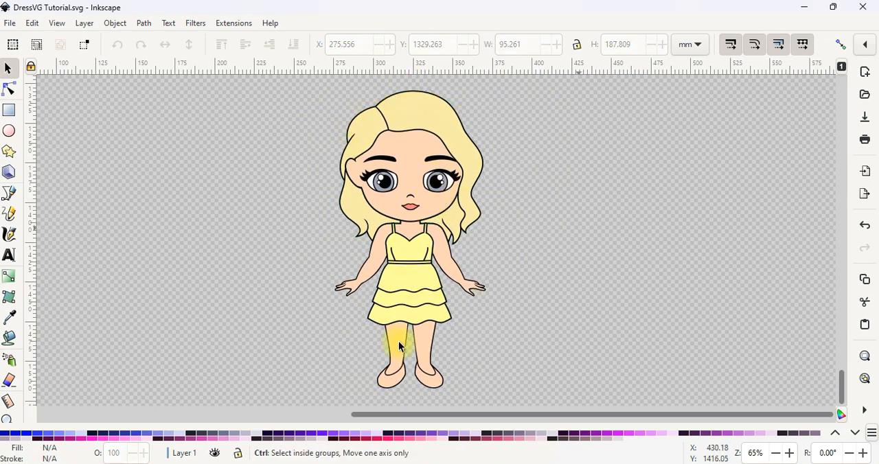
{"action": "key", "text": "ctrl+s"}
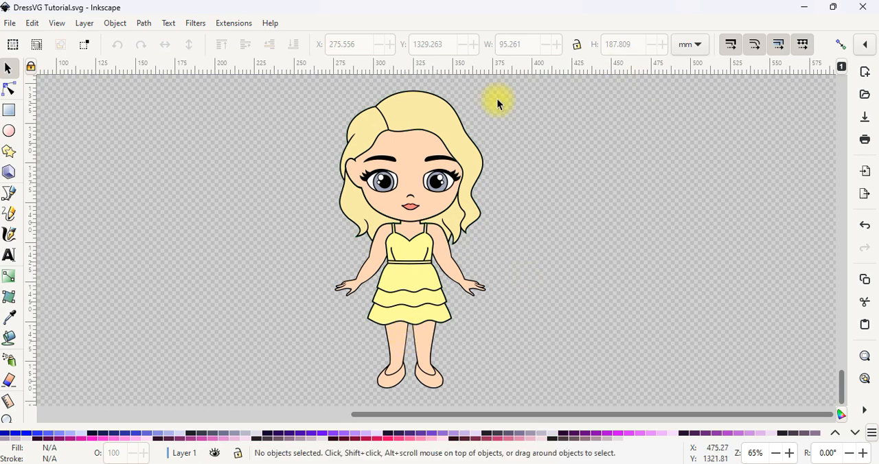
Step: Ungroup the hair, dress and doll groups together into their separate coloured paths and clear the selection
{"action": "left_click", "coordinate": [441, 109]}
{"action": "left_click", "coordinate": [420, 290], "text": "shift"}
{"action": "left_click", "coordinate": [412, 155], "text": "shift"}
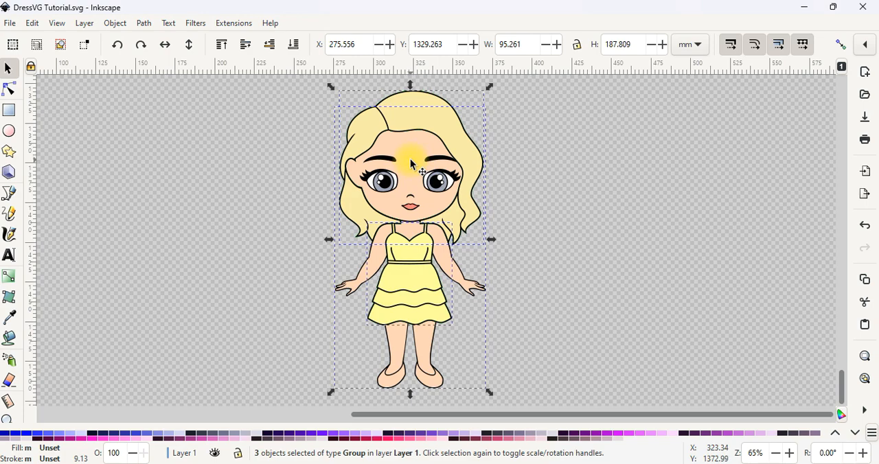
{"action": "key", "text": "ctrl"}
{"action": "key", "text": "ctrl+shift+g"}
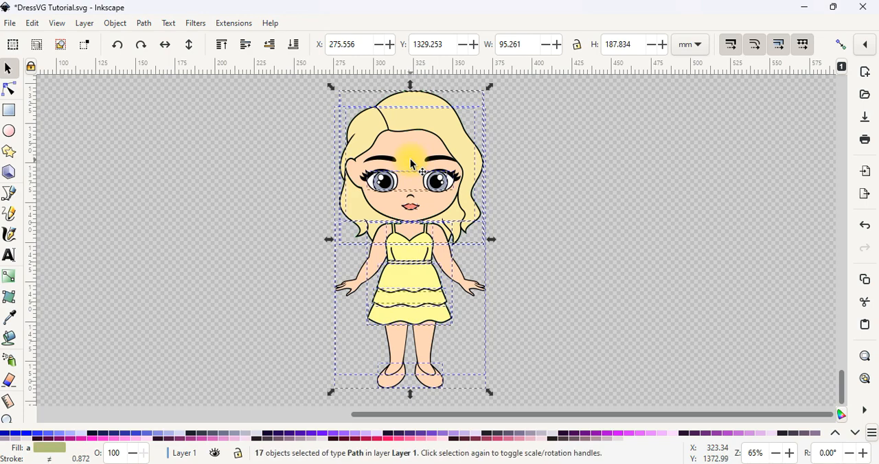
{"action": "left_click", "coordinate": [552, 191]}
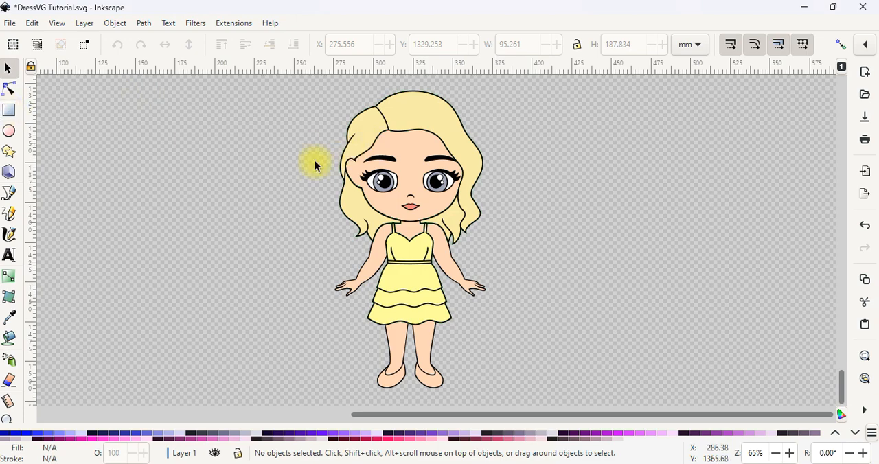
Step: Pull the hair's blonde, black and green layers apart beside the doll to inspect them, and undo the moves
{"action": "left_click_drag", "start_coordinate": [431, 118], "coordinate": [542, 120]}
{"action": "left_click", "coordinate": [416, 115]}
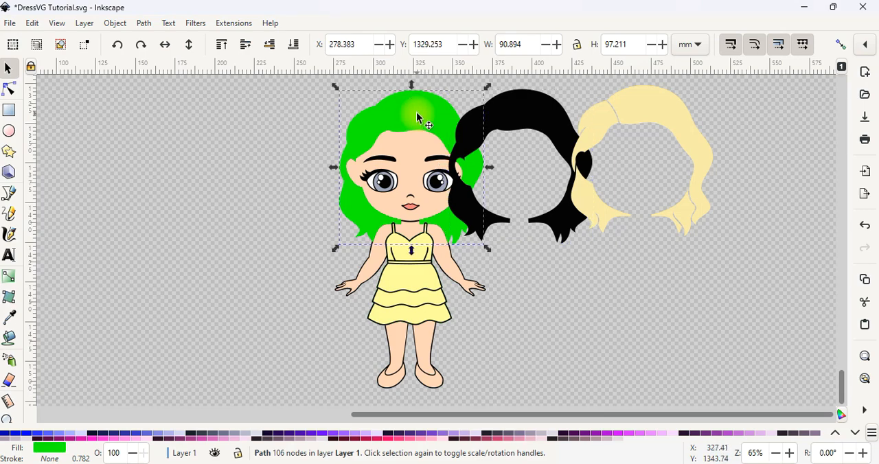
{"action": "left_click_drag", "start_coordinate": [423, 113], "coordinate": [288, 133]}
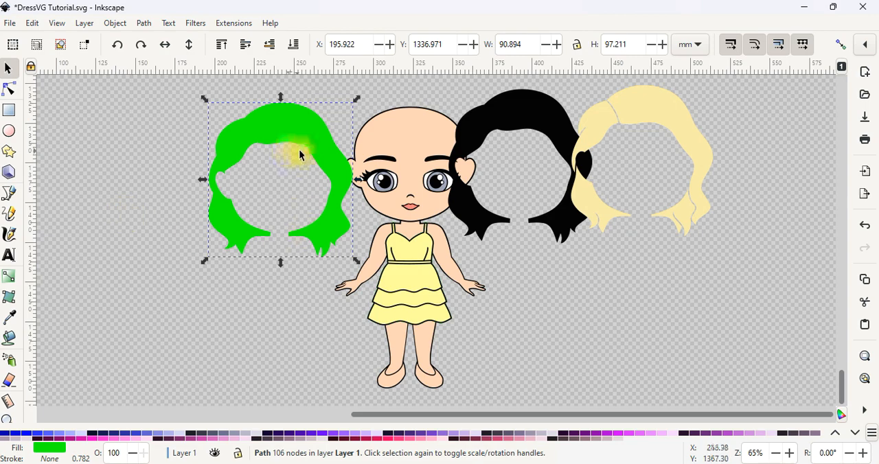
{"action": "key", "text": "ctrl+z"}
{"action": "key", "text": "ctrl+z"}
{"action": "key", "text": "ctrl+z"}
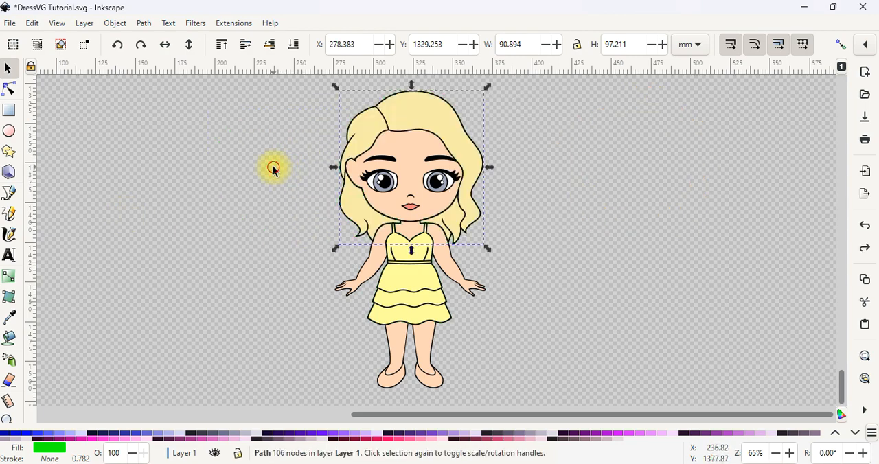
{"action": "left_click", "coordinate": [273, 168]}
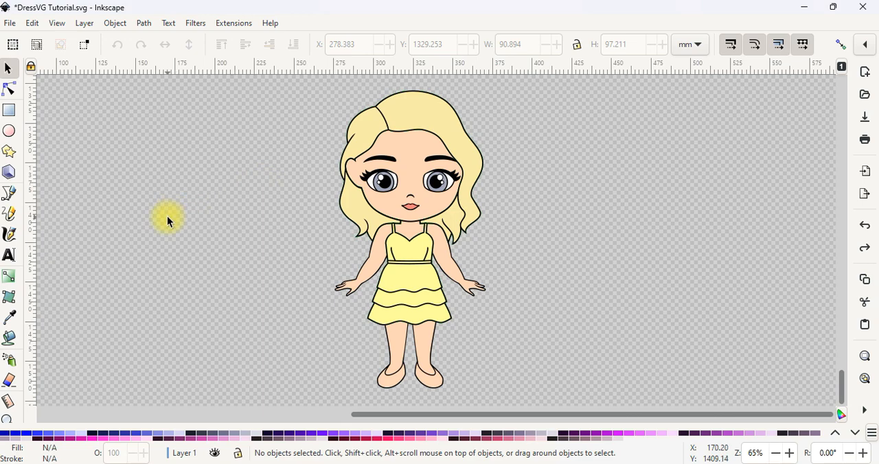
Step: Draw a rectangle about 24 by 23 mm beside the doll's head and fill it with the bright green of the hair's base layer
{"action": "left_click", "coordinate": [11, 111]}
{"action": "left_click_drag", "start_coordinate": [219, 137], "coordinate": [252, 181]}
{"action": "scroll", "coordinate": [186, 440], "scroll_direction": "up", "scroll_amount": 5}
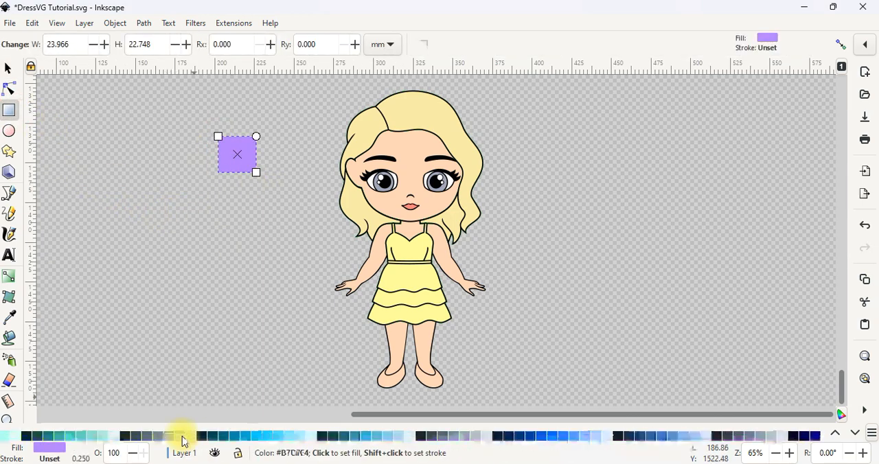
{"action": "left_click", "coordinate": [223, 436]}
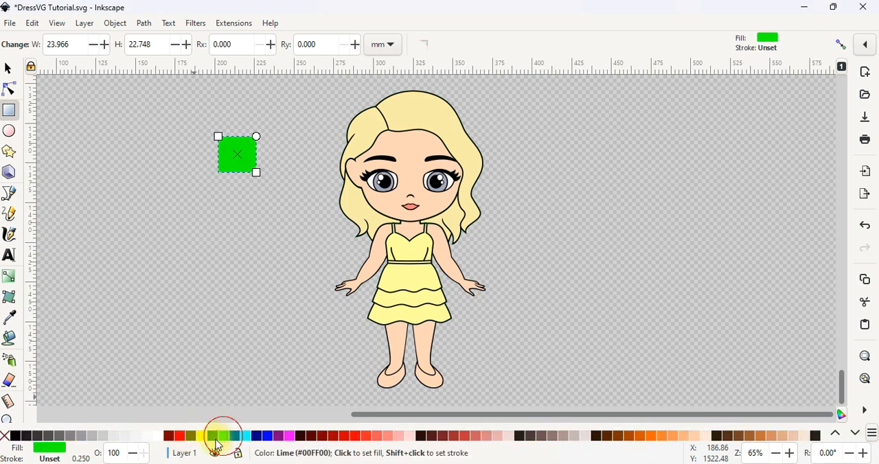
Step: Select every object that has the same fill colour as the green rectangle
{"action": "left_click", "coordinate": [35, 25]}
{"action": "mouse_move", "coordinate": [117, 303]}
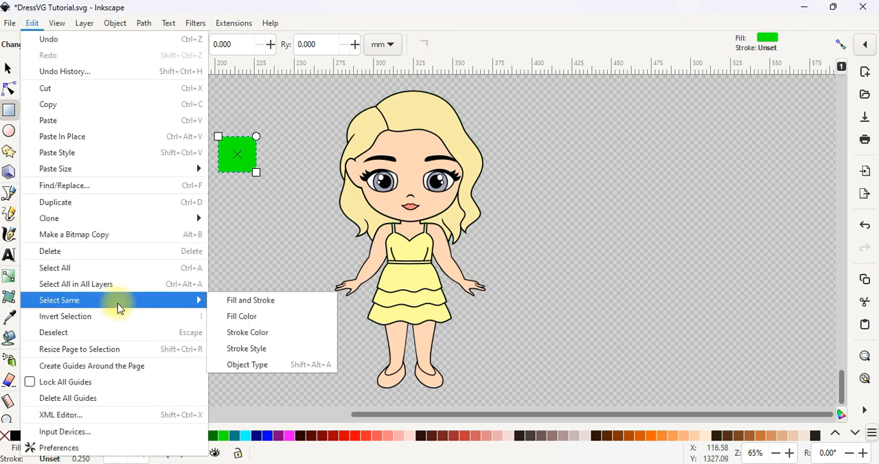
{"action": "left_click", "coordinate": [240, 316]}
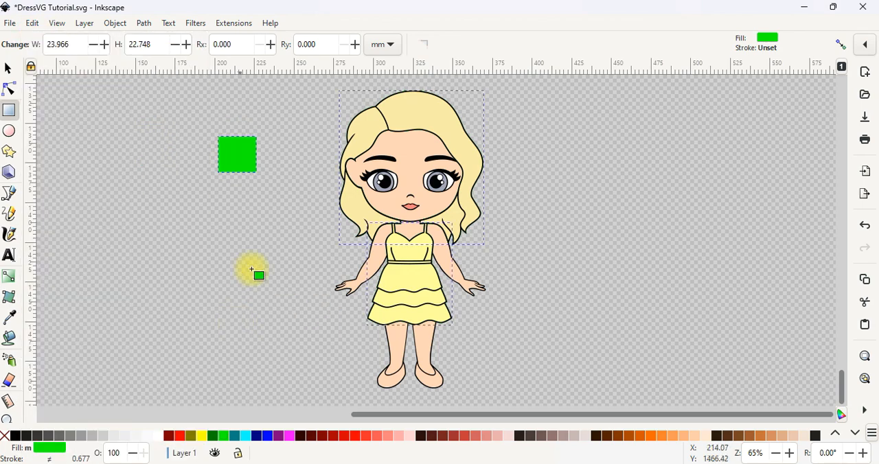
{"action": "left_click", "coordinate": [8, 70]}
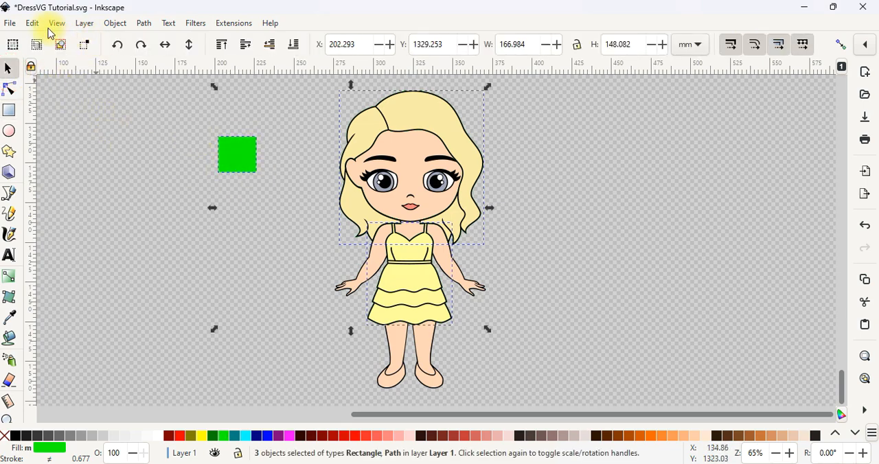
Step: Raise the green hair and dress shapes to the top of the stack and delete the green helper rectangle
{"action": "left_click", "coordinate": [114, 22]}
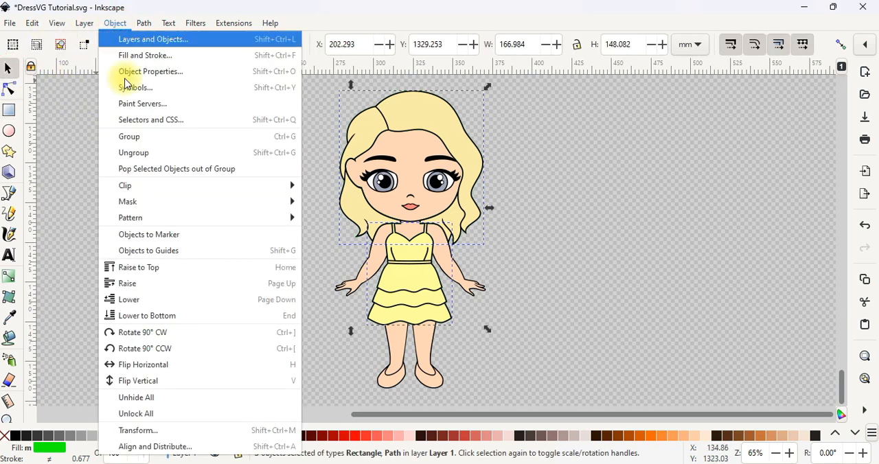
{"action": "left_click", "coordinate": [160, 270]}
{"action": "left_click", "coordinate": [221, 274]}
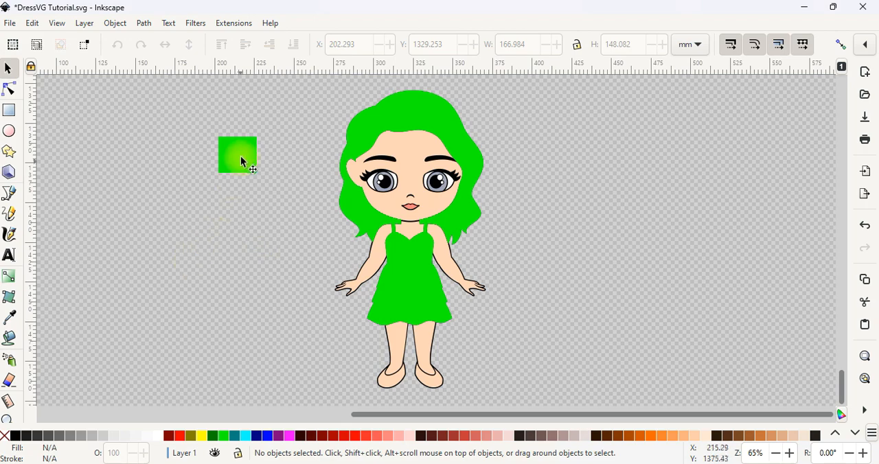
{"action": "left_click", "coordinate": [241, 160]}
{"action": "key", "text": "Delete"}
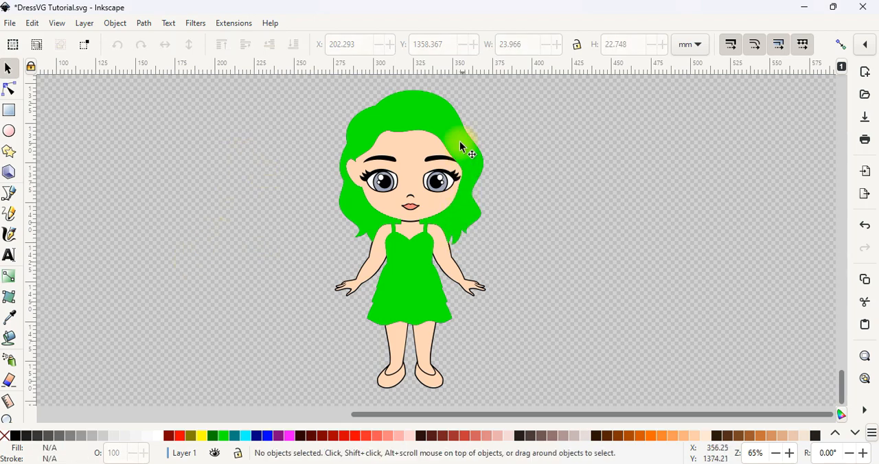
Step: Cut the green hair shape out of the doll's face skin path with a Difference operation
{"action": "scroll", "coordinate": [460, 117], "scroll_direction": "up", "scroll_amount": 1}
{"action": "left_click", "coordinate": [443, 131]}
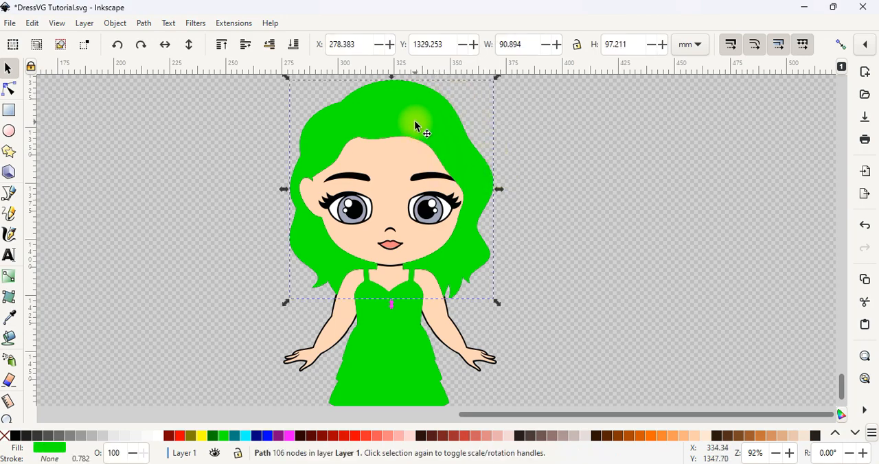
{"action": "key", "text": "shift"}
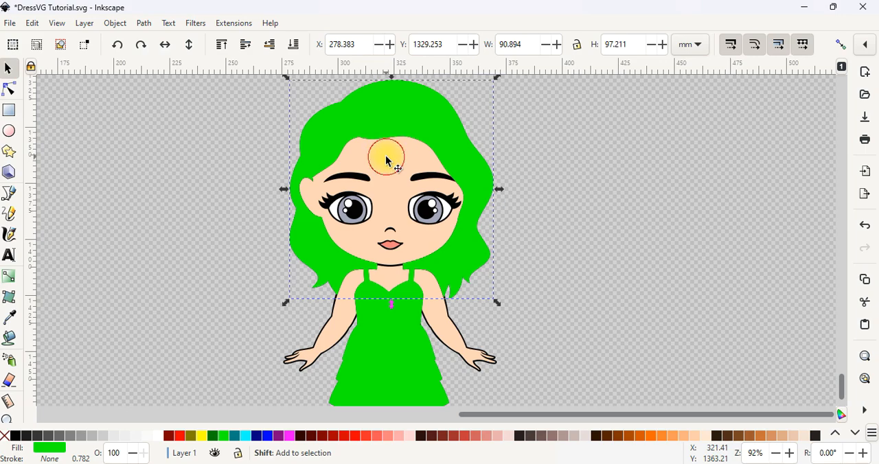
{"action": "left_click", "coordinate": [386, 160], "text": "shift"}
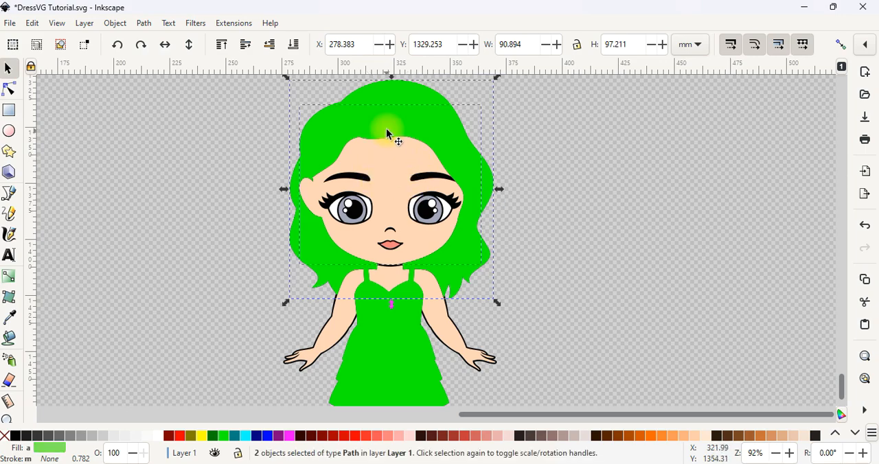
{"action": "key", "text": "ctrl"}
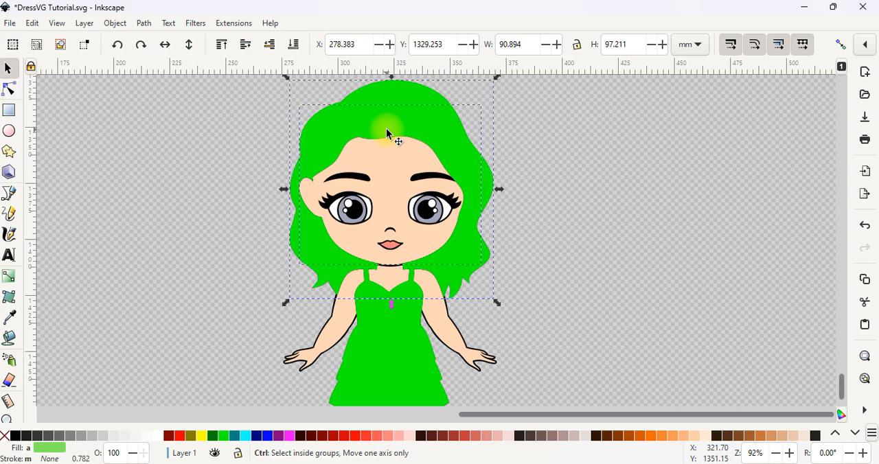
{"action": "key", "text": "ctrl+minus"}
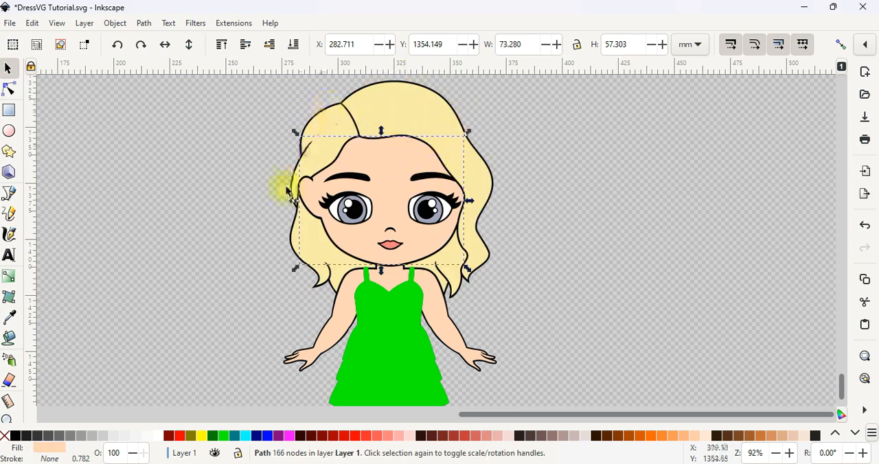
{"action": "left_click", "coordinate": [510, 170]}
Step: Move the face skin path beside the head to check its cut-out, and undo the move
{"action": "left_click_drag", "start_coordinate": [406, 167], "coordinate": [579, 173]}
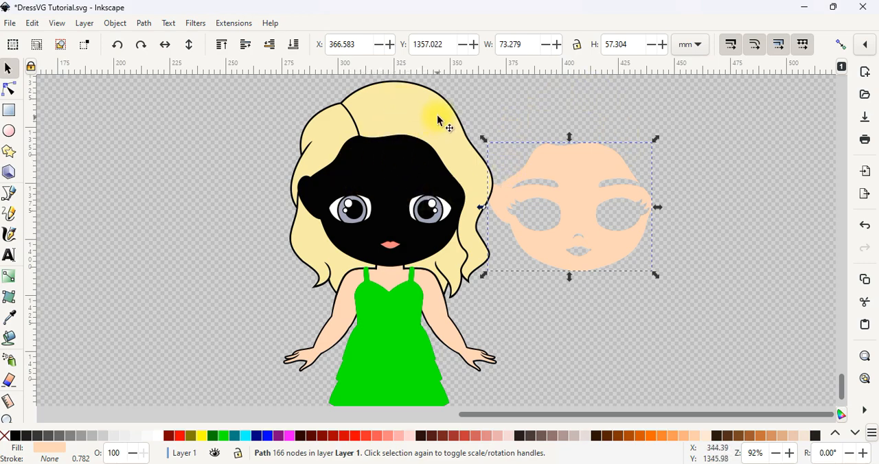
{"action": "key", "text": "ctrl+z"}
{"action": "key", "text": "Escape"}
Step: Cut the green dress shape out of the doll's body skin path with a Difference operation
{"action": "scroll", "coordinate": [405, 252], "scroll_direction": "down", "scroll_amount": 3}
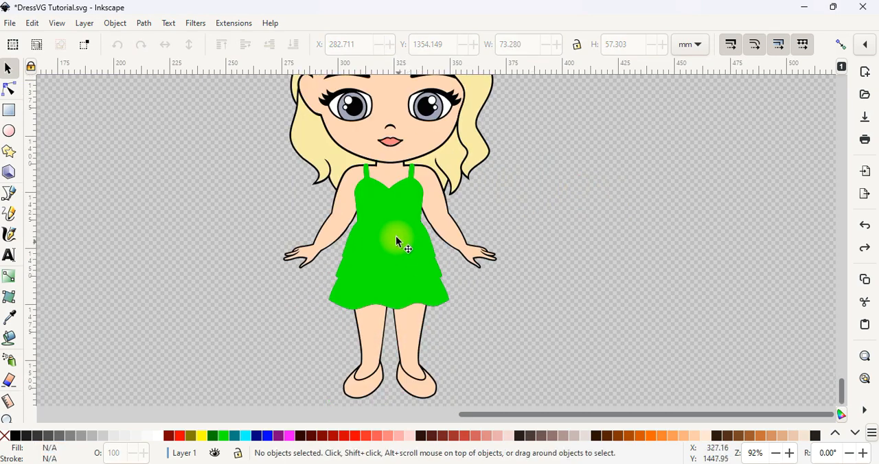
{"action": "left_click", "coordinate": [408, 201]}
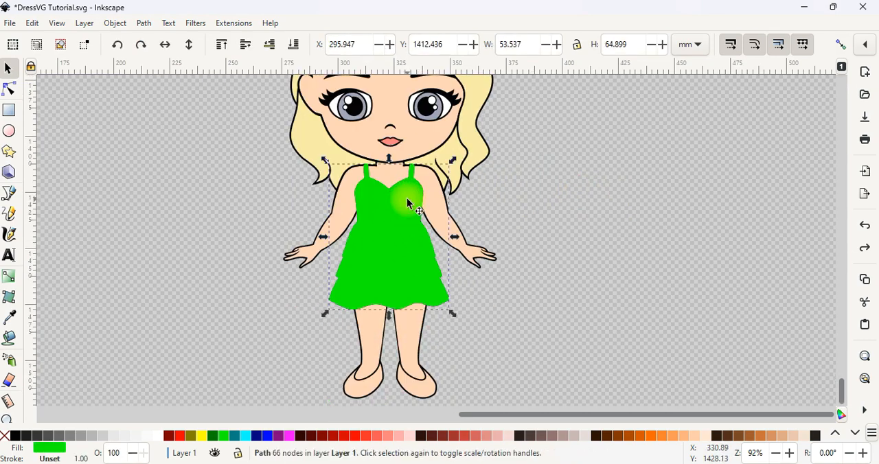
{"action": "left_click", "coordinate": [437, 204], "text": "shift"}
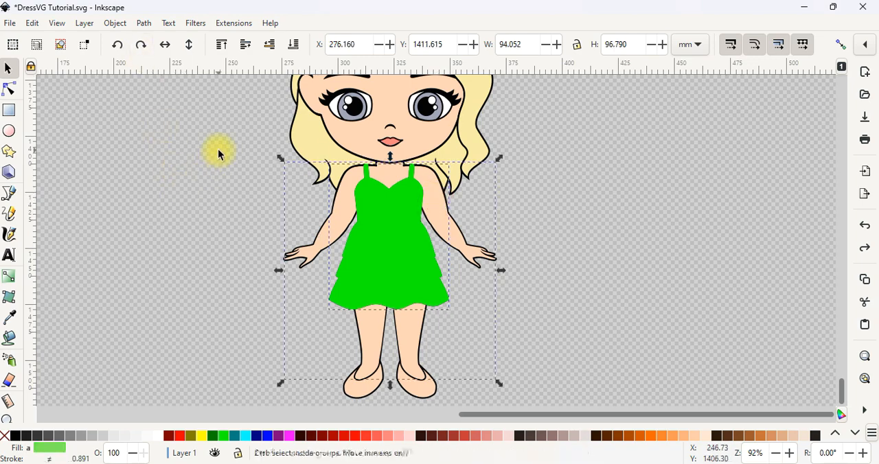
{"action": "key", "text": "ctrl+shift+z"}
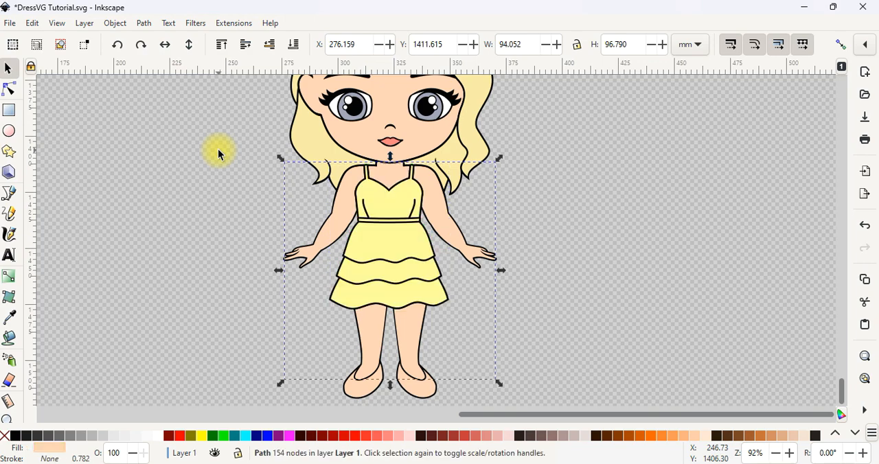
{"action": "left_click", "coordinate": [528, 237]}
Step: Move the body skin path beside the doll to check the dress cut-out, and undo the move
{"action": "left_click_drag", "start_coordinate": [442, 218], "coordinate": [663, 201]}
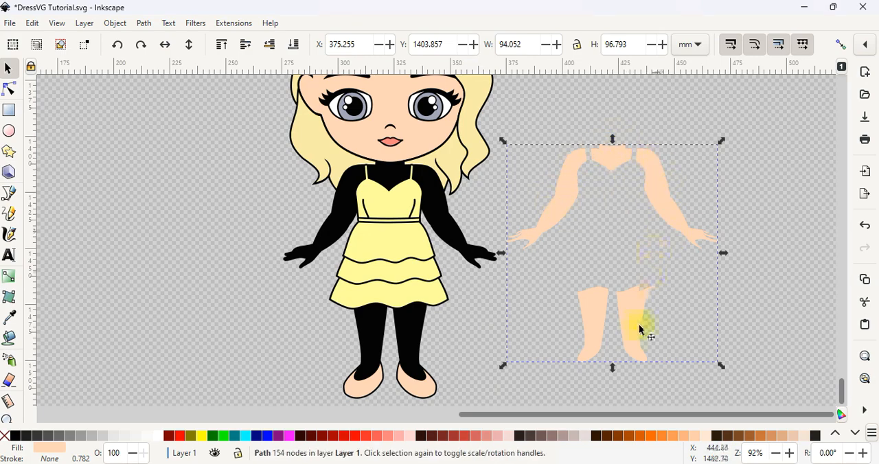
{"action": "key", "text": "ctrl+z"}
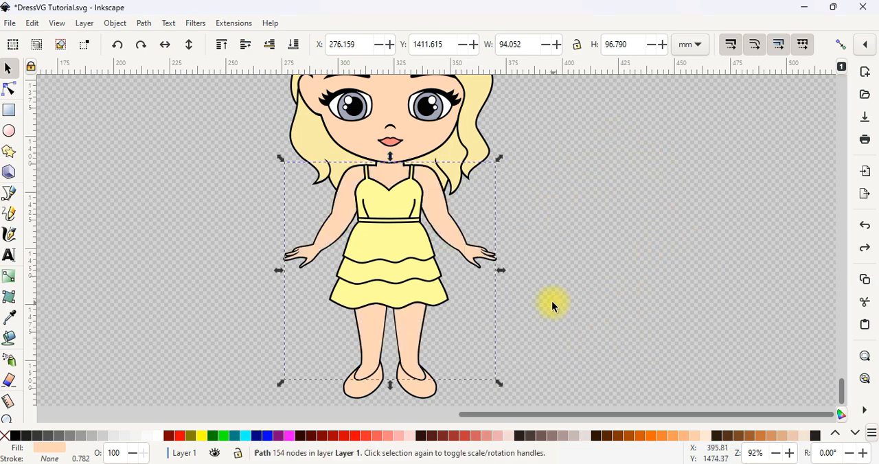
{"action": "left_click", "coordinate": [537, 278]}
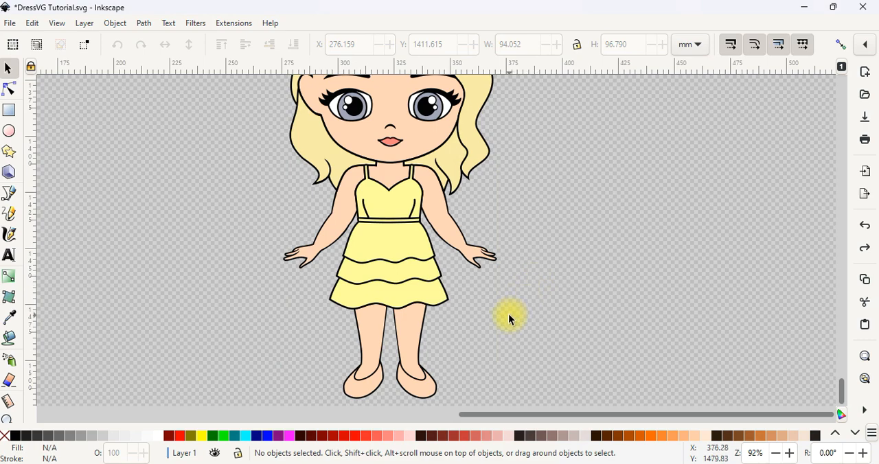
Step: Move the hair fill and the black hair, body and dress outlines apart to inspect the separate pieces, and undo the moves
{"action": "scroll", "coordinate": [509, 314], "scroll_direction": "up", "scroll_amount": 4}
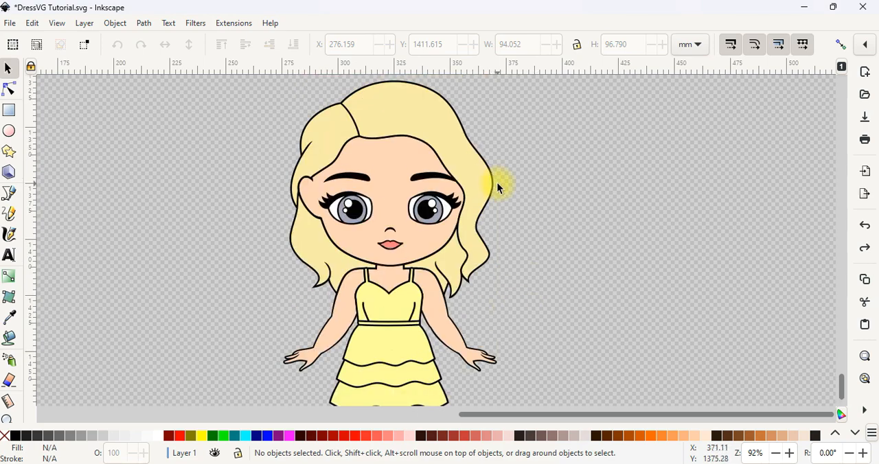
{"action": "scroll", "coordinate": [505, 311], "scroll_direction": "down", "scroll_amount": 2}
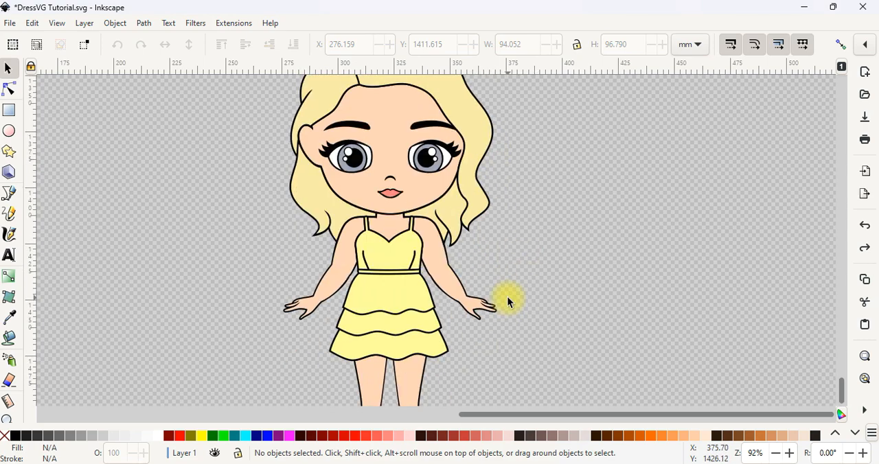
{"action": "scroll", "coordinate": [688, 296], "scroll_direction": "down", "scroll_amount": 2, "text": "ctrl"}
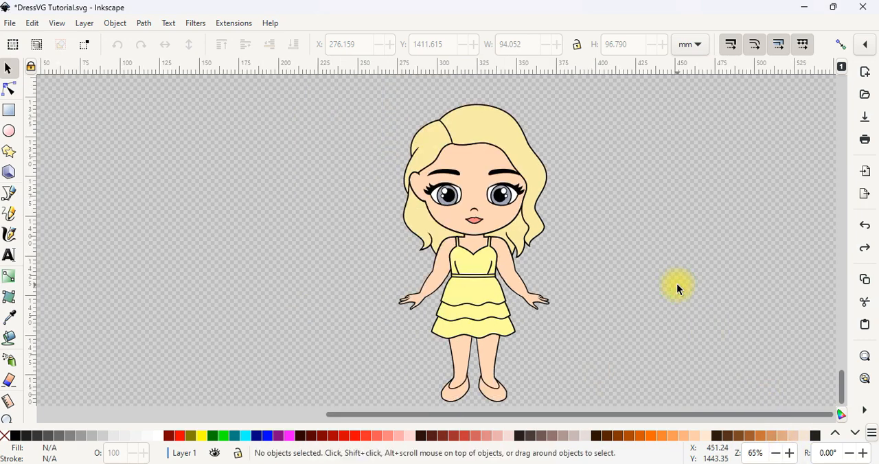
{"action": "left_click_drag", "start_coordinate": [510, 135], "coordinate": [497, 129]}
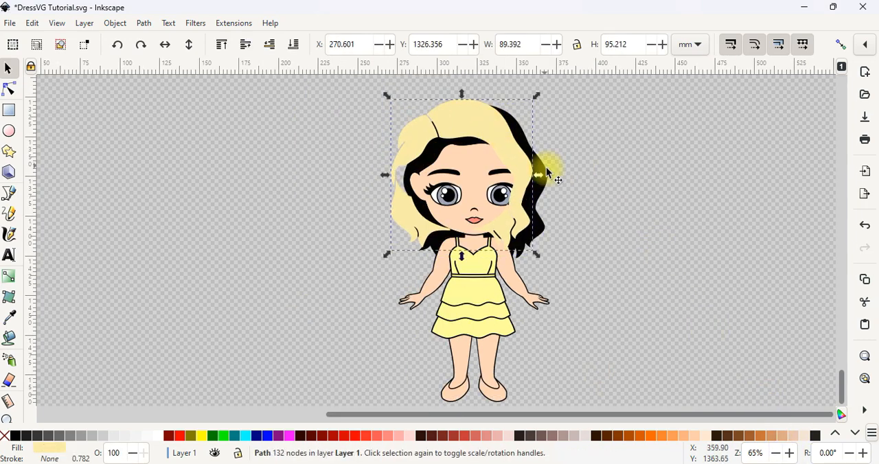
{"action": "left_click_drag", "start_coordinate": [554, 186], "coordinate": [747, 170]}
{"action": "left_click_drag", "start_coordinate": [551, 195], "coordinate": [827, 199]}
{"action": "left_click_drag", "start_coordinate": [519, 335], "coordinate": [620, 337]}
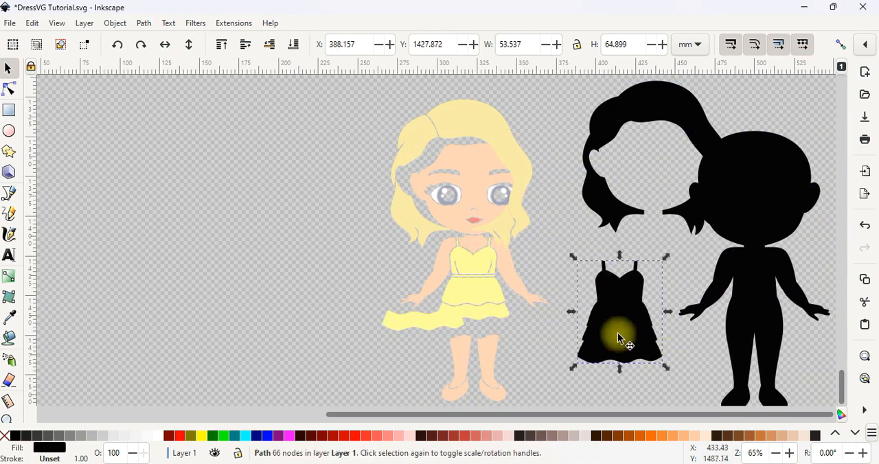
{"action": "left_click", "coordinate": [622, 277]}
{"action": "key", "text": "ctrl+z"}
{"action": "key", "text": "ctrl+z"}
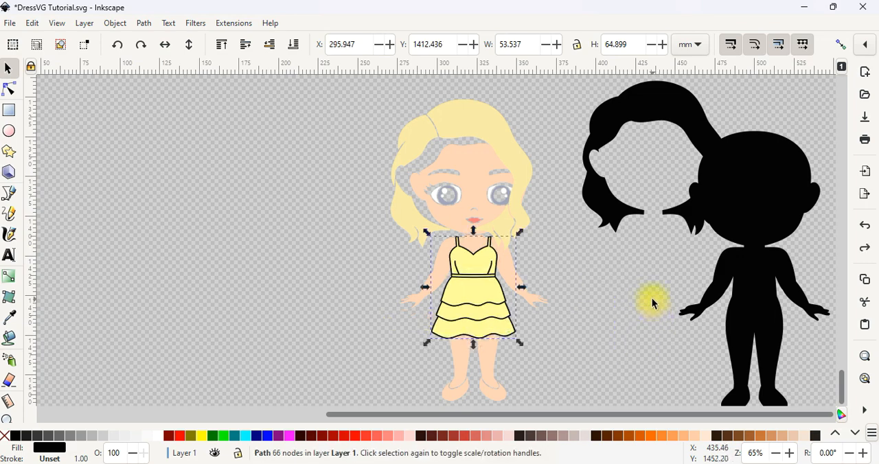
{"action": "key", "text": "ctrl+z"}
{"action": "key", "text": "ctrl+z"}
{"action": "key", "text": "ctrl+z"}
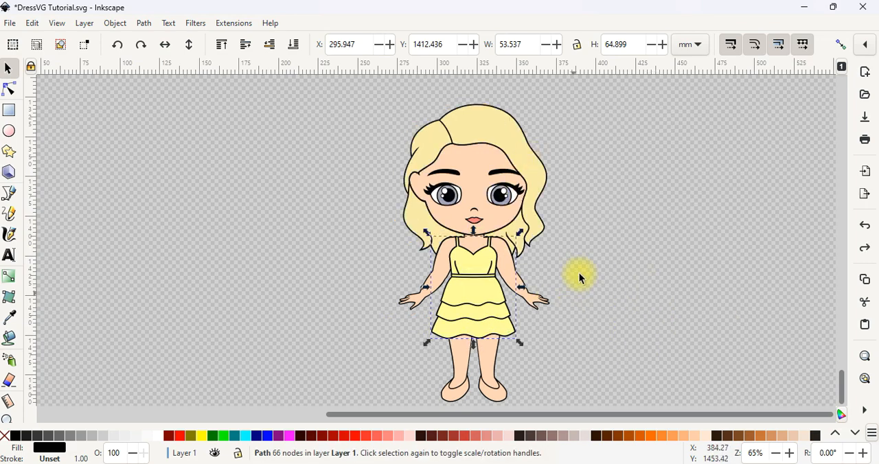
Step: Merge the doll's black hair, body and dress outline paths into a single path with a Union operation
{"action": "left_click", "coordinate": [581, 251]}
{"action": "scroll", "coordinate": [536, 206], "scroll_direction": "up", "scroll_amount": 3}
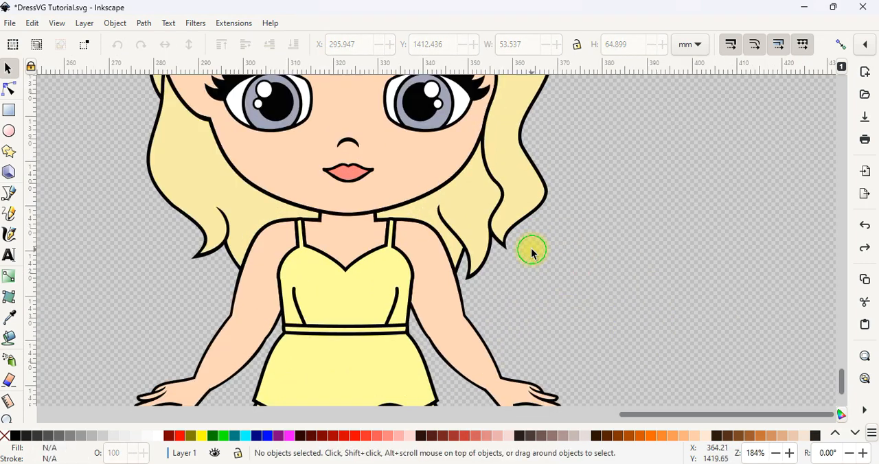
{"action": "scroll", "coordinate": [532, 252], "scroll_direction": "up", "scroll_amount": 1}
{"action": "left_click", "coordinate": [501, 253], "text": "shift"}
{"action": "scroll", "coordinate": [474, 288], "scroll_direction": "up", "scroll_amount": 2}
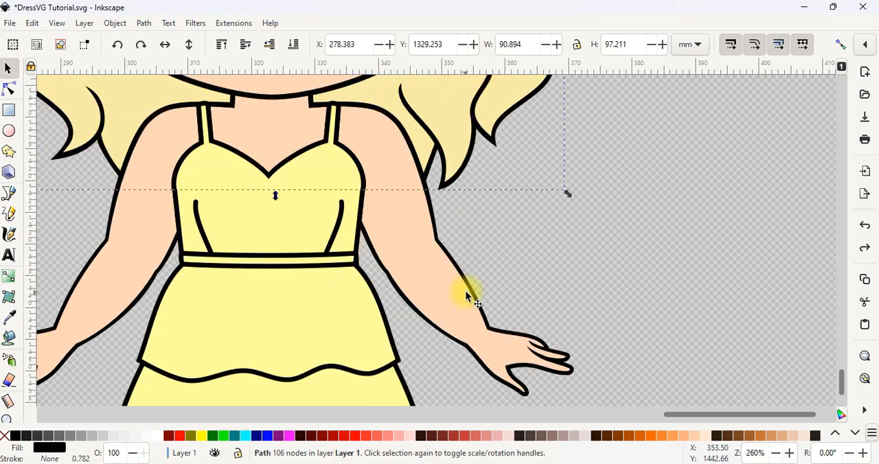
{"action": "scroll", "coordinate": [465, 297], "scroll_direction": "down", "scroll_amount": 3}
{"action": "left_click", "coordinate": [528, 302], "text": "shift"}
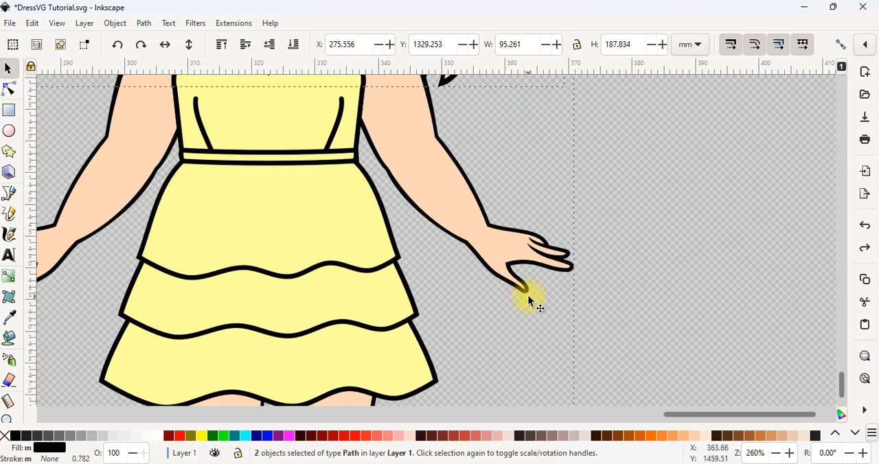
{"action": "scroll", "coordinate": [447, 309], "scroll_direction": "down", "scroll_amount": 4}
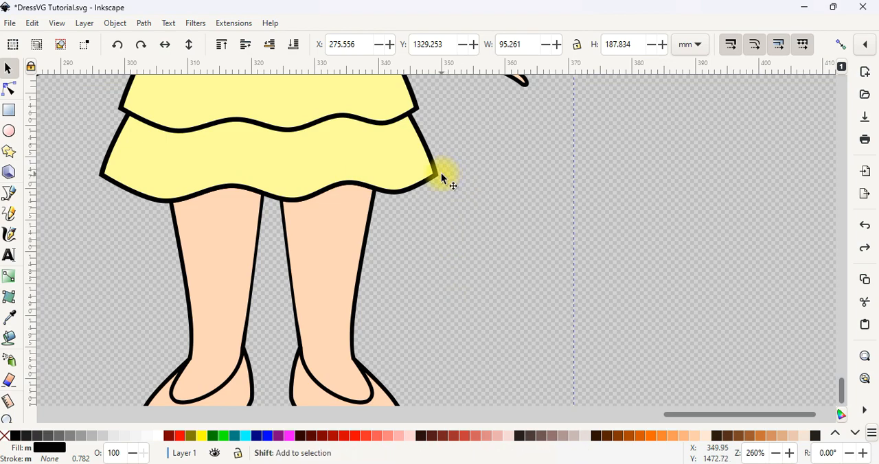
{"action": "scroll", "coordinate": [447, 182], "scroll_direction": "down", "scroll_amount": 6}
{"action": "scroll", "coordinate": [426, 204], "scroll_direction": "up", "scroll_amount": 2}
{"action": "scroll", "coordinate": [353, 200], "scroll_direction": "down", "scroll_amount": 1}
{"action": "scroll", "coordinate": [331, 203], "scroll_direction": "up", "scroll_amount": 1}
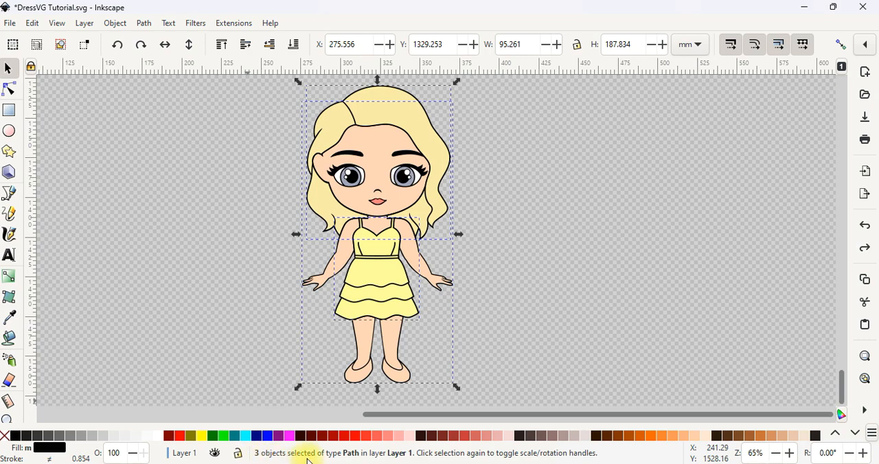
{"action": "key", "text": "ctrl"}
{"action": "left_click", "coordinate": [345, 331], "text": "ctrl"}
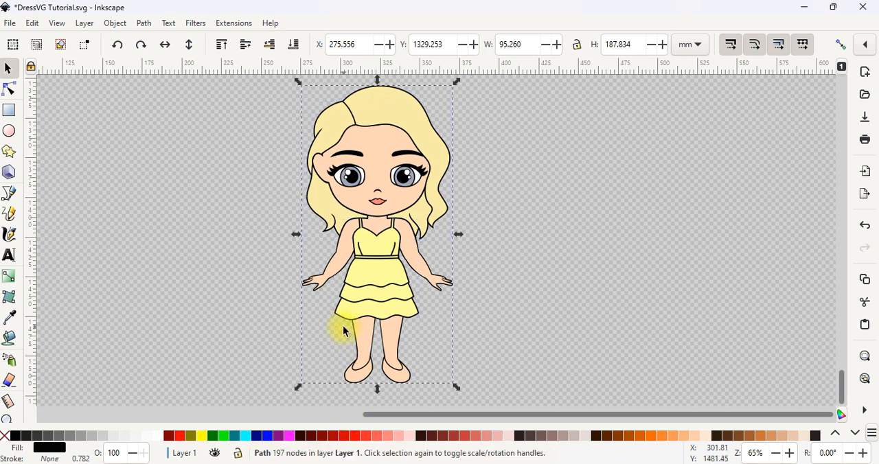
Step: Move the hair, face, merged black outline and dress pieces apart to check the layers, and undo the moves
{"action": "left_click", "coordinate": [501, 215]}
{"action": "left_click_drag", "start_coordinate": [408, 108], "coordinate": [231, 101]}
{"action": "left_click_drag", "start_coordinate": [366, 139], "coordinate": [556, 140]}
{"action": "left_click_drag", "start_coordinate": [372, 241], "coordinate": [310, 223]}
{"action": "left_click_drag", "start_coordinate": [401, 282], "coordinate": [425, 284]}
{"action": "left_click", "coordinate": [443, 209]}
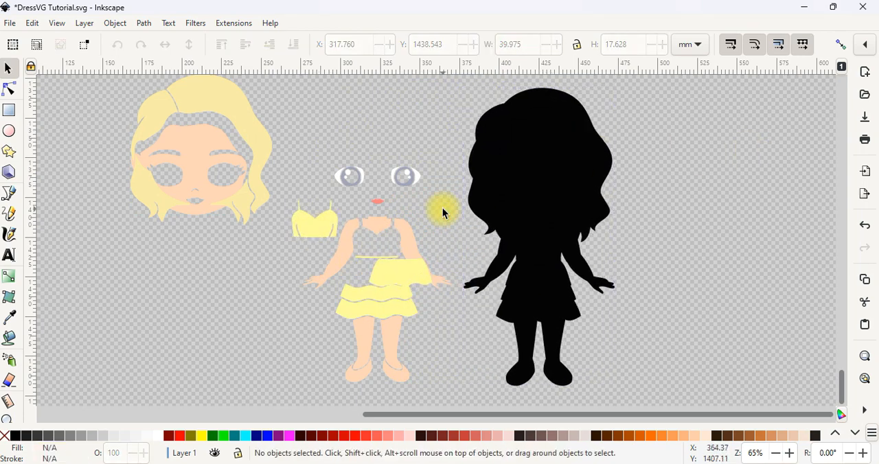
{"action": "key", "text": "ctrl+z"}
{"action": "key", "text": "ctrl+z"}
{"action": "key", "text": "ctrl+z"}
{"action": "key", "text": "ctrl+z"}
{"action": "key", "text": "ctrl+z"}
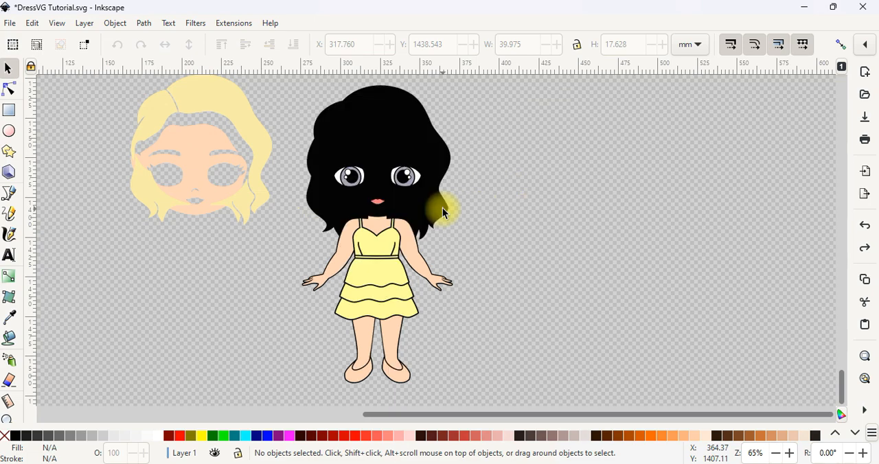
{"action": "key", "text": "ctrl+z"}
Step: Fill the doll's hair with dark brown #502D16
{"action": "left_click", "coordinate": [405, 124]}
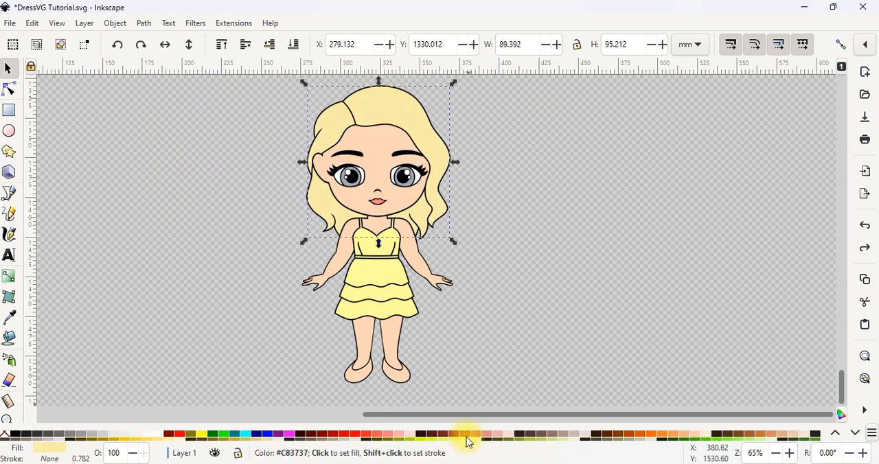
{"action": "left_click", "coordinate": [730, 435]}
{"action": "left_click", "coordinate": [545, 247]}
Step: Fill the dress bodice with pale blue and apply the same colour to the waistband with the Dropper
{"action": "scroll", "coordinate": [373, 274], "scroll_direction": "up", "scroll_amount": 3}
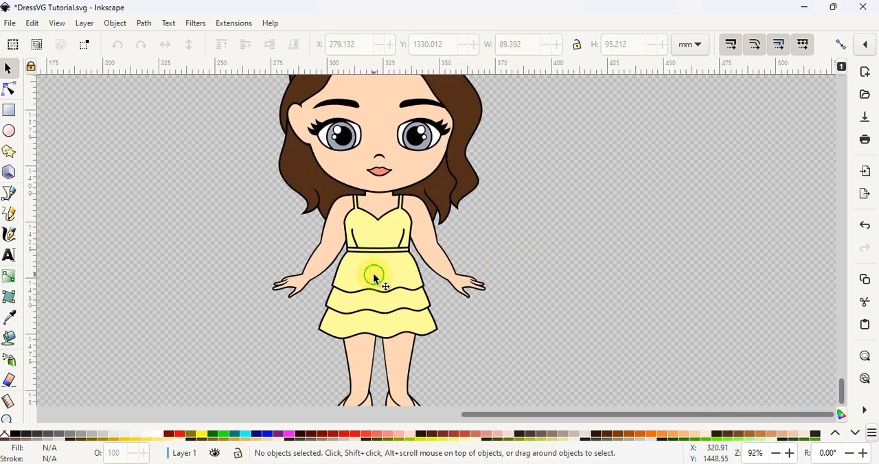
{"action": "left_click", "coordinate": [389, 203]}
{"action": "scroll", "coordinate": [311, 436], "scroll_direction": "down", "scroll_amount": 8}
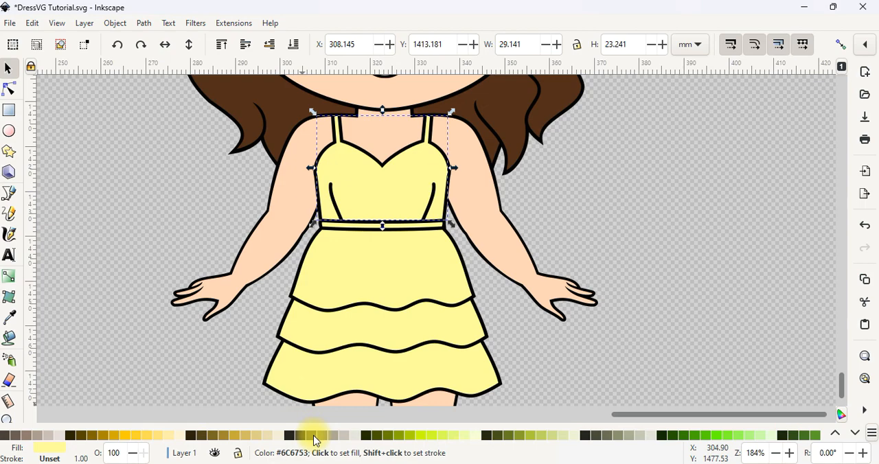
{"action": "scroll", "coordinate": [315, 440], "scroll_direction": "down", "scroll_amount": 3}
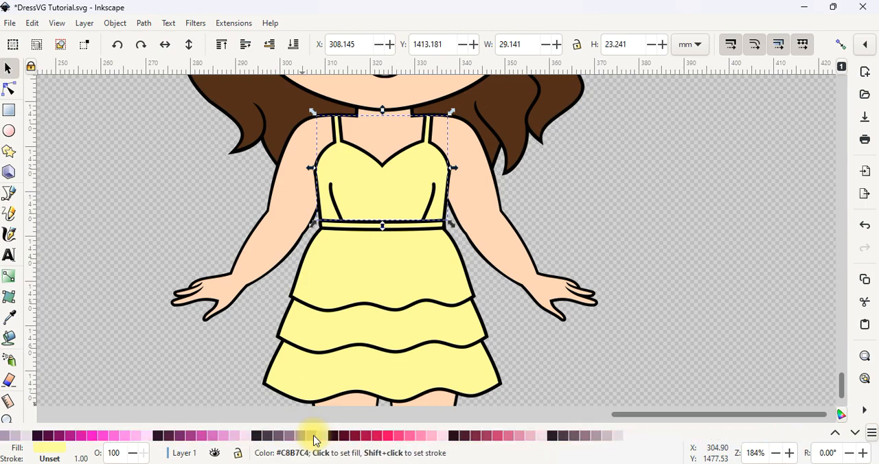
{"action": "scroll", "coordinate": [331, 438], "scroll_direction": "down", "scroll_amount": 4}
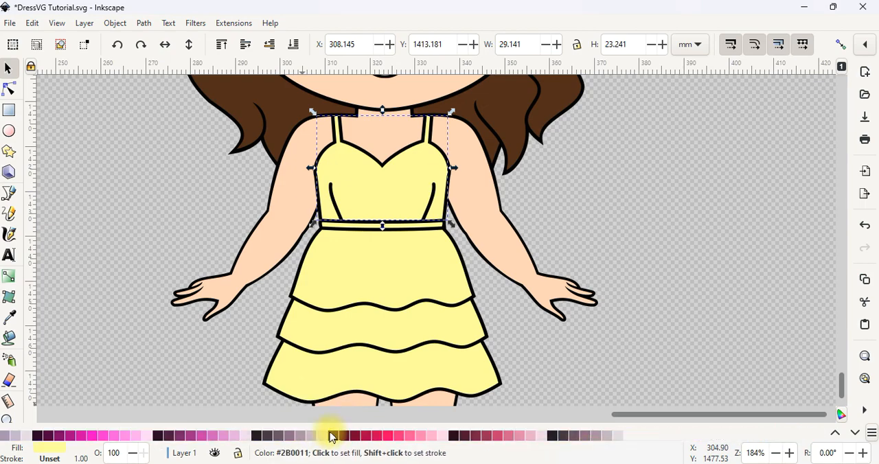
{"action": "scroll", "coordinate": [330, 436], "scroll_direction": "down", "scroll_amount": 2}
{"action": "left_click", "coordinate": [313, 436]}
{"action": "left_click", "coordinate": [341, 225]}
{"action": "left_click", "coordinate": [10, 317]}
{"action": "left_click", "coordinate": [342, 199]}
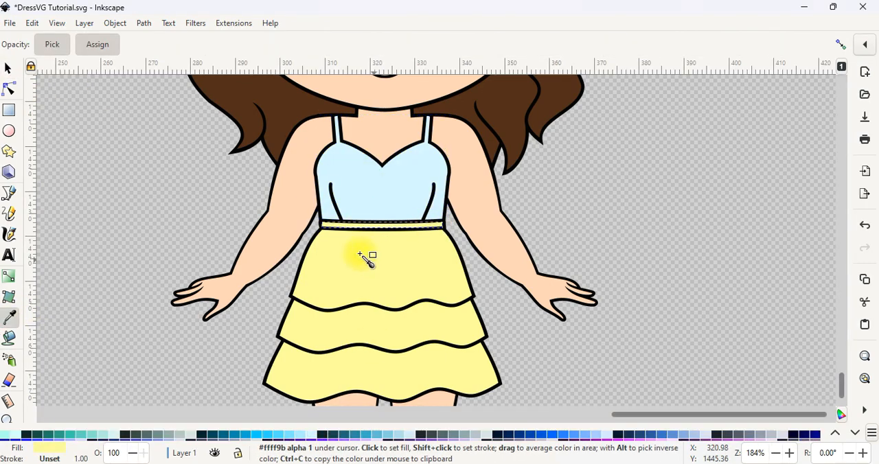
Step: Fill the top skirt tier of the dress with light blue #87CDDE
{"action": "left_click", "coordinate": [8, 68]}
{"action": "left_click", "coordinate": [382, 267]}
{"action": "left_click", "coordinate": [379, 435]}
{"action": "left_click", "coordinate": [388, 436]}
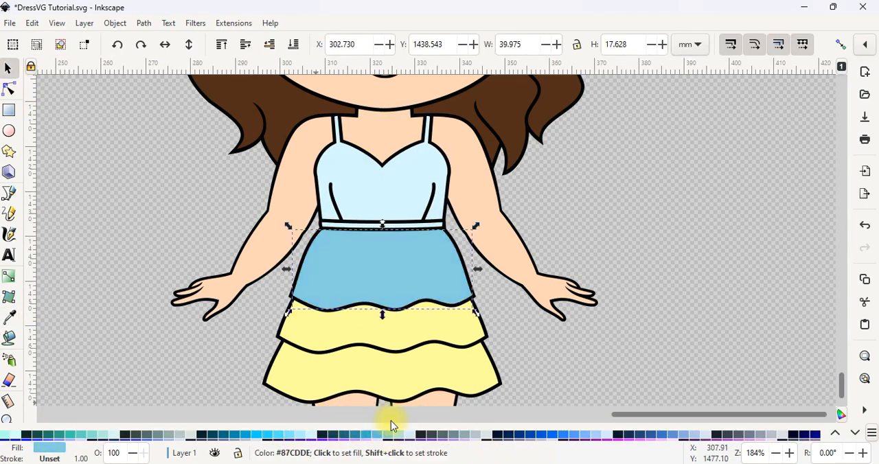
Step: Fill the bottom skirt tier with a deep blue and the middle tier with a medium blue between its neighbours
{"action": "left_click", "coordinate": [404, 339]}
{"action": "left_click", "coordinate": [368, 435]}
{"action": "left_click", "coordinate": [413, 373]}
{"action": "left_click", "coordinate": [368, 436]}
{"action": "left_click", "coordinate": [425, 323]}
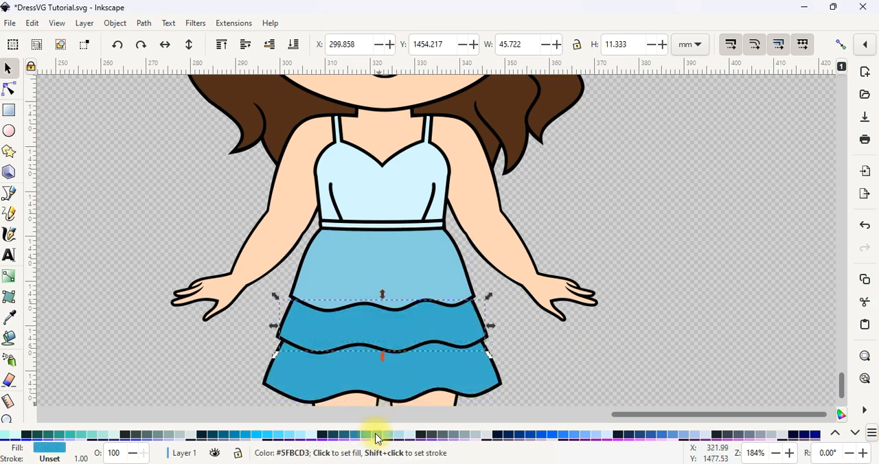
{"action": "left_click", "coordinate": [373, 435]}
Step: Change the dress bodice's fill to a softer, greyish pale blue
{"action": "left_click", "coordinate": [412, 206]}
{"action": "left_click", "coordinate": [406, 439]}
{"action": "left_click", "coordinate": [620, 267]}
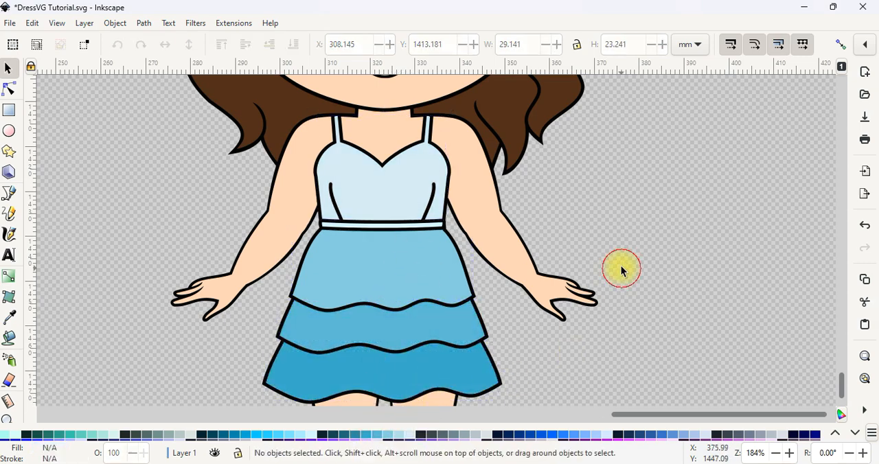
Step: Fill the doll's shoes with light blue #87CDDE
{"action": "scroll", "coordinate": [618, 253], "scroll_direction": "down", "scroll_amount": 3, "text": "ctrl"}
{"action": "left_click", "coordinate": [566, 364]}
{"action": "left_click", "coordinate": [389, 437]}
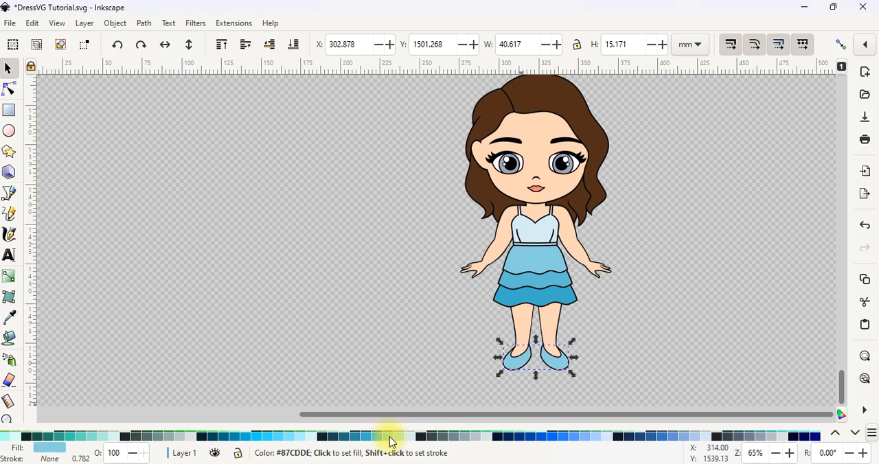
{"action": "left_click", "coordinate": [651, 389]}
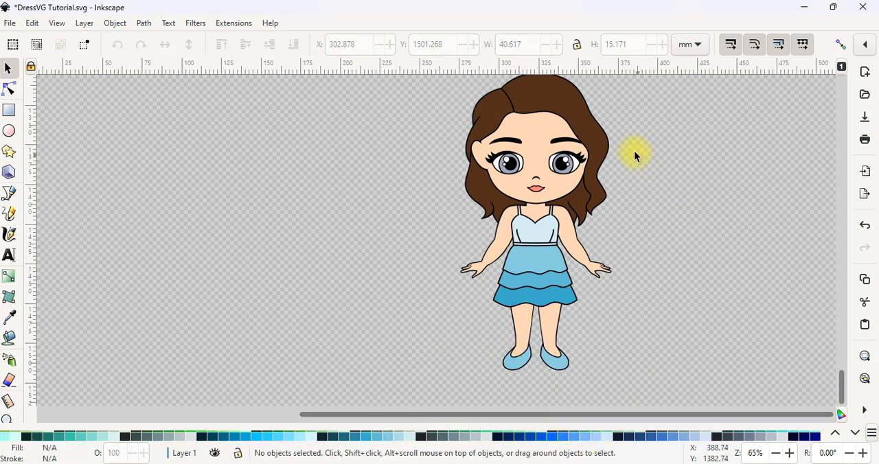
{"action": "scroll", "coordinate": [516, 150], "scroll_direction": "up", "scroll_amount": 4, "text": "ctrl"}
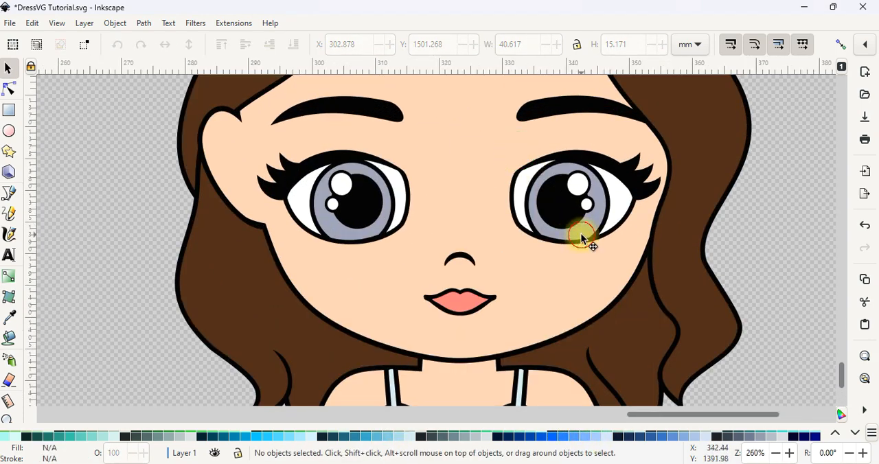
{"action": "left_click", "coordinate": [582, 238]}
{"action": "left_click", "coordinate": [457, 312]}
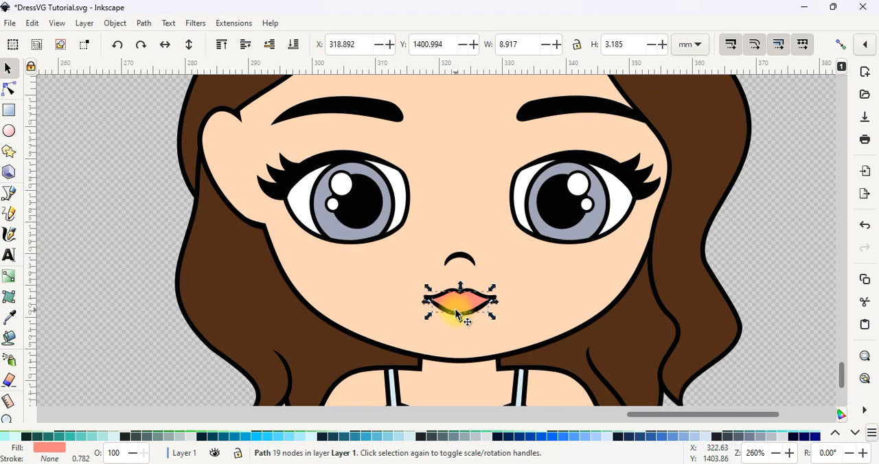
{"action": "left_click", "coordinate": [141, 227]}
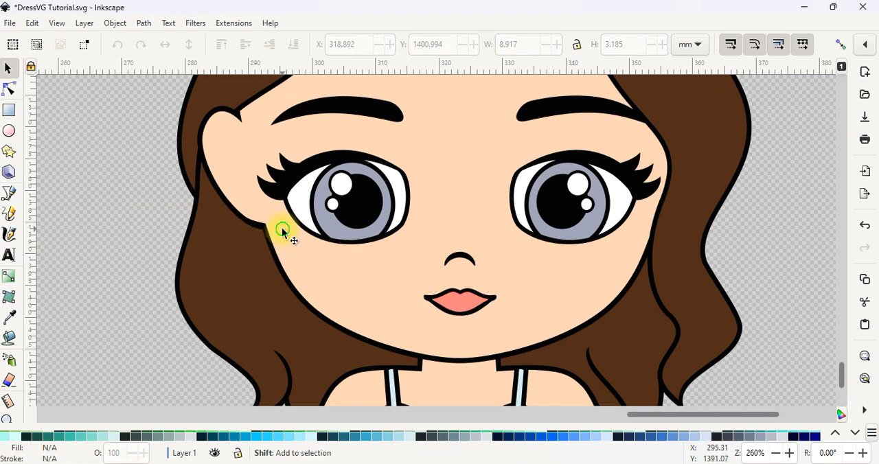
{"action": "scroll", "coordinate": [282, 227], "scroll_direction": "down", "scroll_amount": 4, "text": "ctrl"}
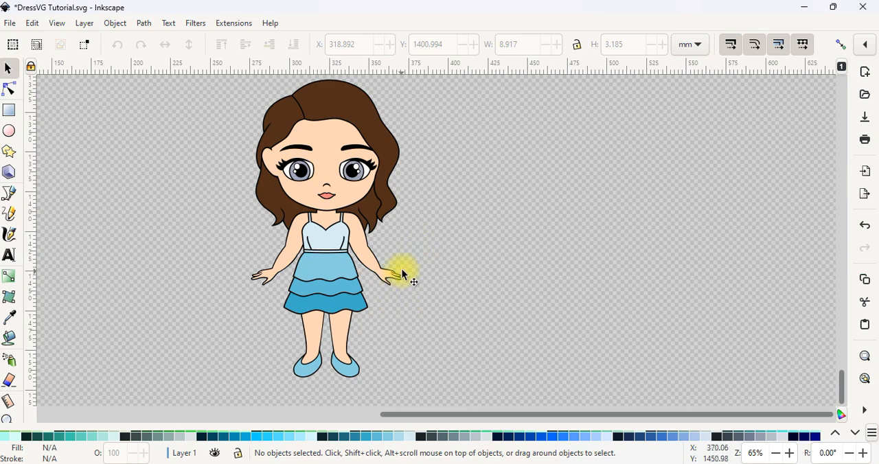
Step: Move the whole doll onto the page, in the upper middle area, and save the document
{"action": "scroll", "coordinate": [423, 360], "scroll_direction": "down", "scroll_amount": 2, "text": "ctrl"}
{"action": "left_click_drag", "start_coordinate": [423, 360], "coordinate": [257, 147]}
{"action": "scroll", "coordinate": [336, 227], "scroll_direction": "down", "scroll_amount": 1, "text": "ctrl"}
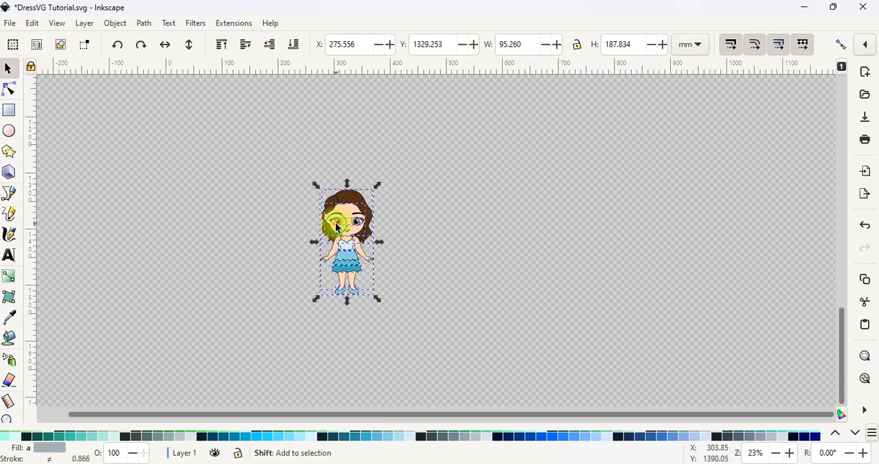
{"action": "scroll", "coordinate": [337, 227], "scroll_direction": "down", "scroll_amount": 3, "text": "ctrl"}
{"action": "scroll", "coordinate": [353, 235], "scroll_direction": "up", "scroll_amount": 4}
{"action": "left_click_drag", "start_coordinate": [338, 333], "coordinate": [279, 101]}
{"action": "scroll", "coordinate": [255, 173], "scroll_direction": "up", "scroll_amount": 3}
{"action": "scroll", "coordinate": [258, 173], "scroll_direction": "up", "scroll_amount": 3, "text": "ctrl"}
{"action": "left_click_drag", "start_coordinate": [331, 252], "coordinate": [374, 188]}
{"action": "left_click", "coordinate": [465, 161]}
{"action": "key", "text": "ctrl+s"}
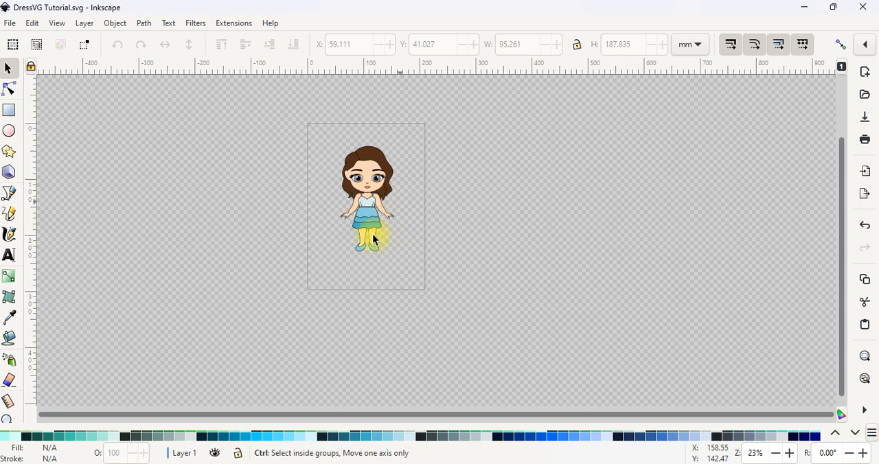
Step: Select the whole doll and set up a PNG export of the selection at 300 DPI
{"action": "scroll", "coordinate": [347, 228], "scroll_direction": "up", "scroll_amount": 2}
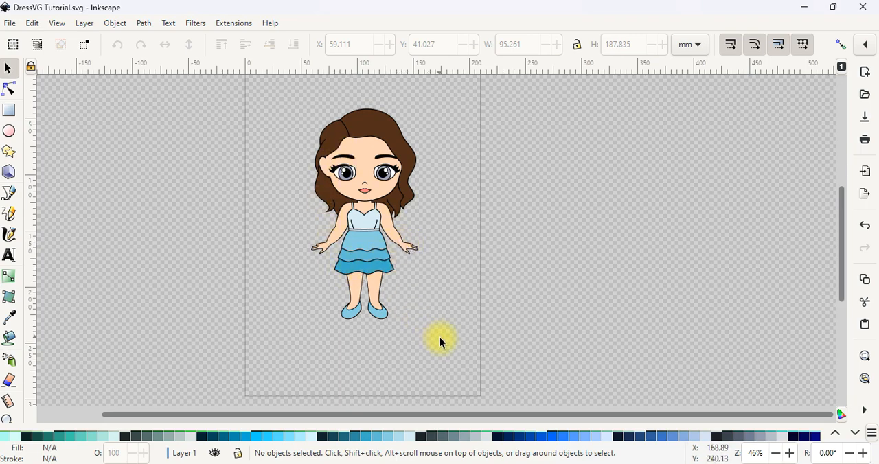
{"action": "left_click_drag", "start_coordinate": [447, 339], "coordinate": [269, 97]}
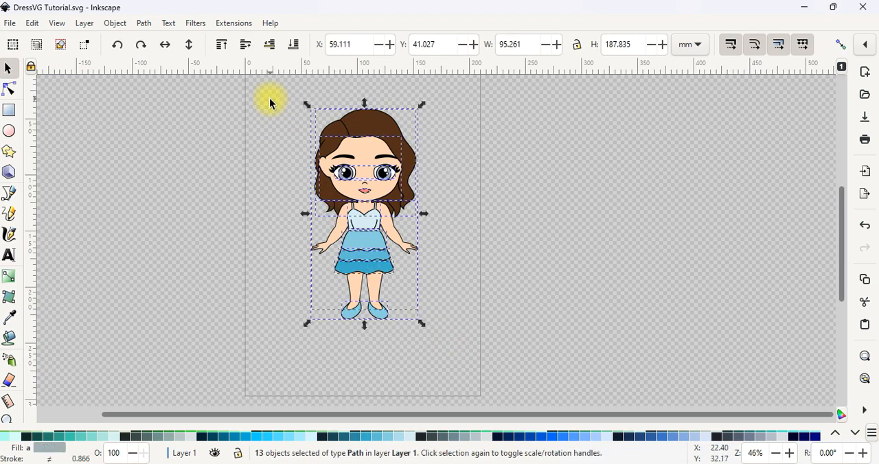
{"action": "key", "text": "ctrl"}
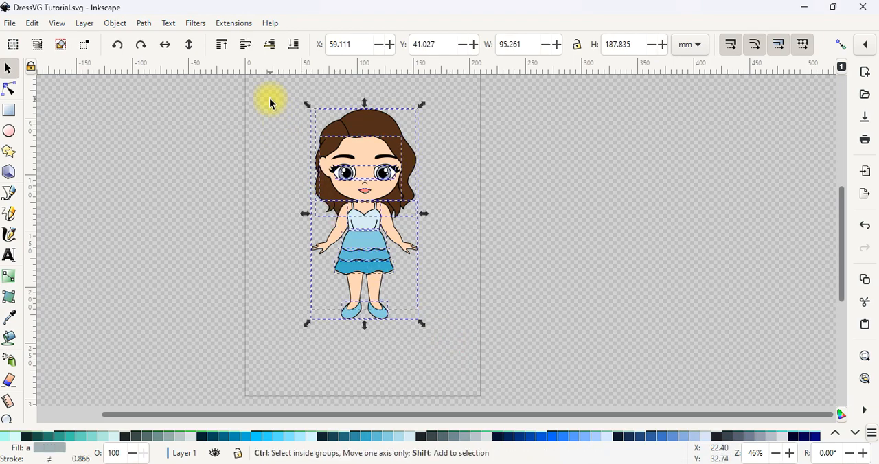
{"action": "key", "text": "ctrl+shift+e"}
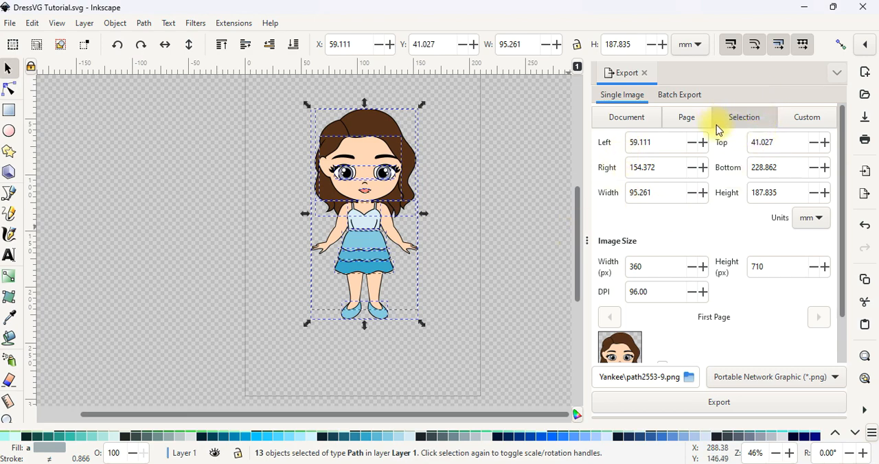
{"action": "left_click_drag", "start_coordinate": [653, 294], "coordinate": [611, 287]}
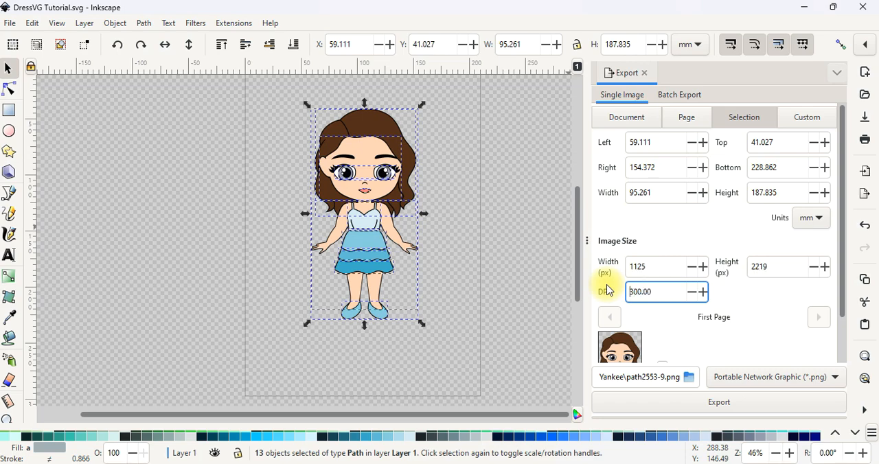
Step: Name the export "name your file" in the Salty Yankee folder and export the selected doll as a PNG
{"action": "left_click", "coordinate": [688, 377]}
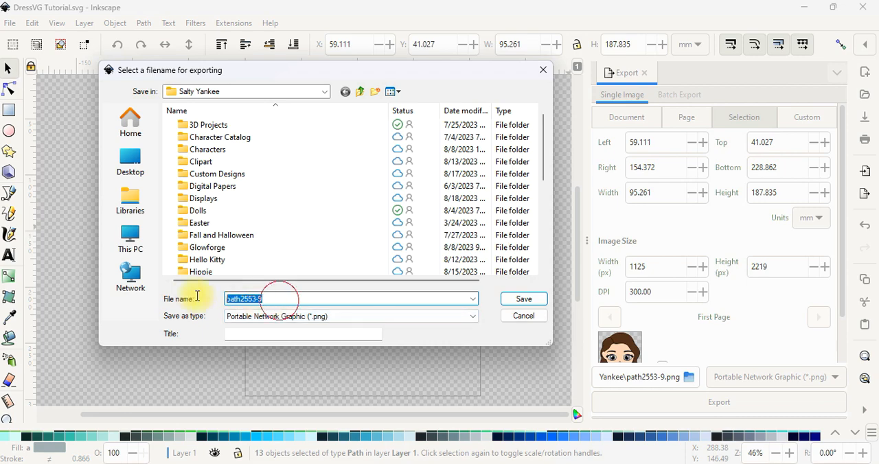
{"action": "type", "text": "name"}
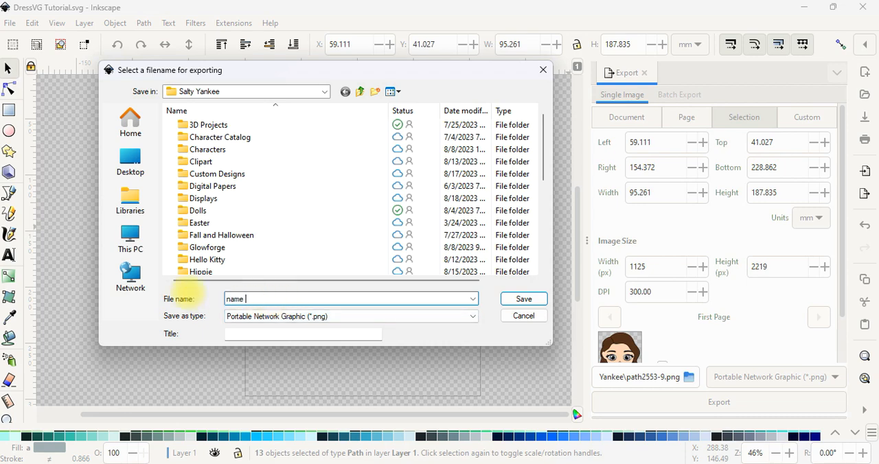
{"action": "type", "text": " your file"}
{"action": "key", "text": "Return"}
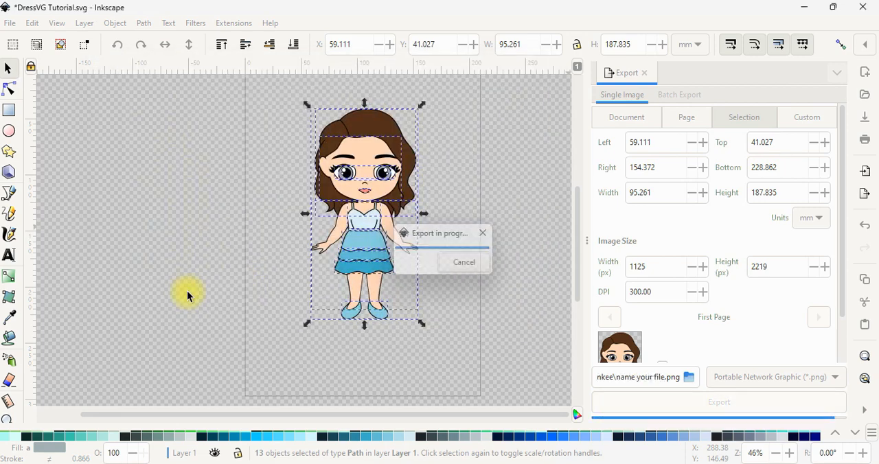
{"action": "left_click", "coordinate": [466, 258]}
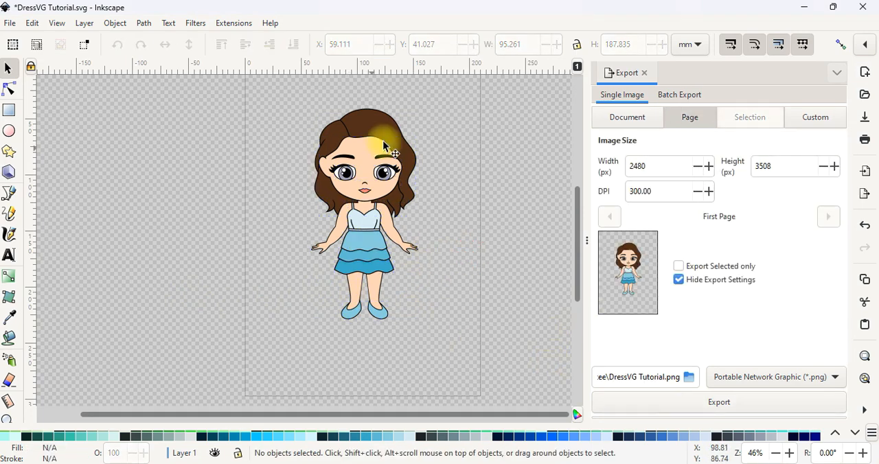
Step: Open the exported "name your file" PNG from the Salty Yankee folder, check the doll image and close it
{"action": "key", "text": "alt+Tab"}
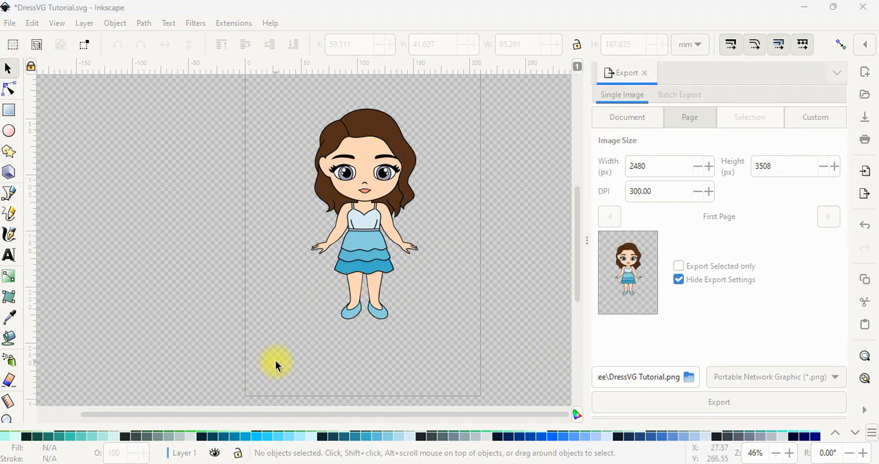
{"action": "scroll", "coordinate": [278, 357], "scroll_direction": "down", "scroll_amount": 8}
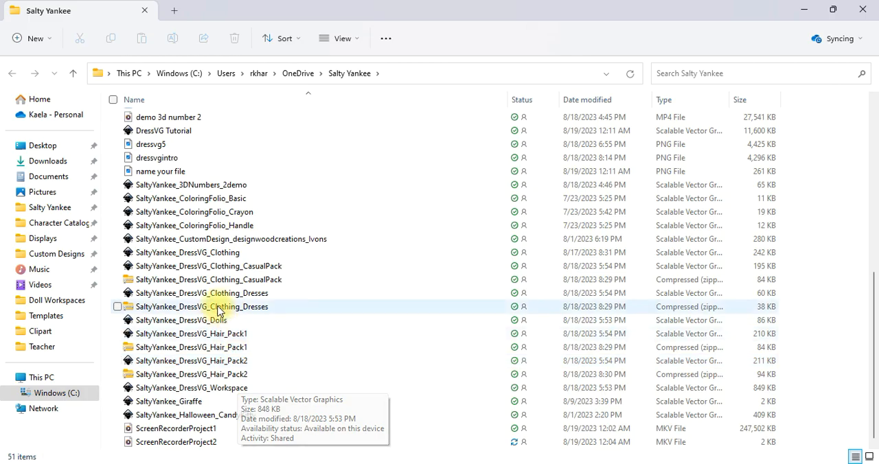
{"action": "scroll", "coordinate": [213, 308], "scroll_direction": "up", "scroll_amount": 1}
{"action": "left_click", "coordinate": [199, 210]}
{"action": "double_click", "coordinate": [199, 209]}
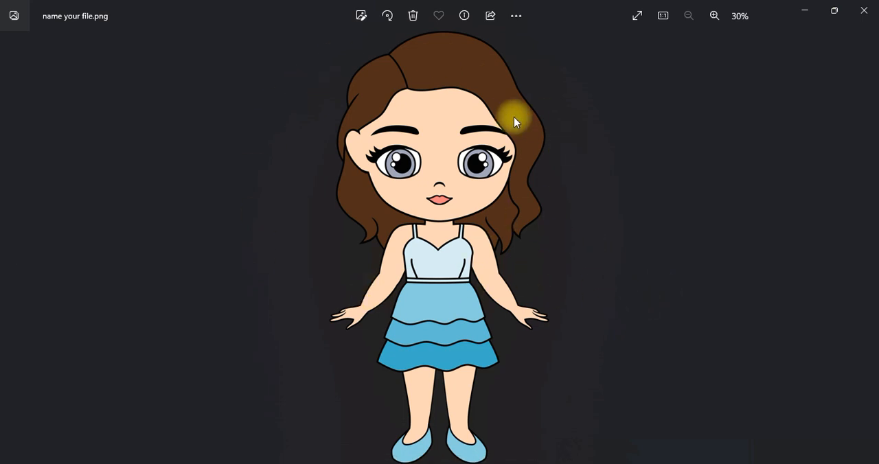
{"action": "left_click", "coordinate": [864, 11]}
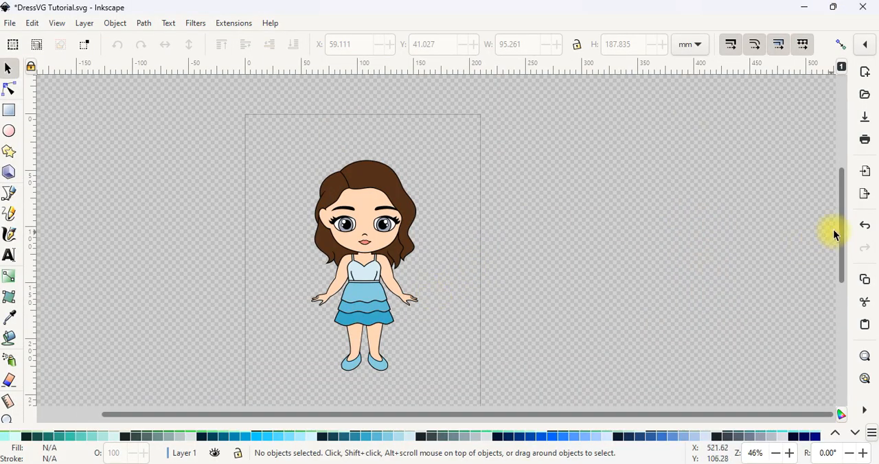
{"action": "scroll", "coordinate": [837, 227], "scroll_direction": "down", "scroll_amount": 1}
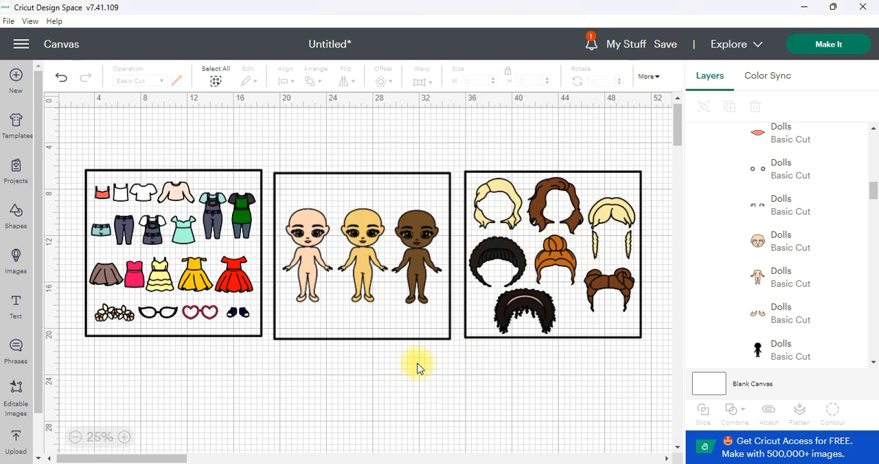
Step: In Cricut Design Space, ungroup the dolls pack and delete the rectangular frame around the three dolls
{"action": "left_click", "coordinate": [370, 235]}
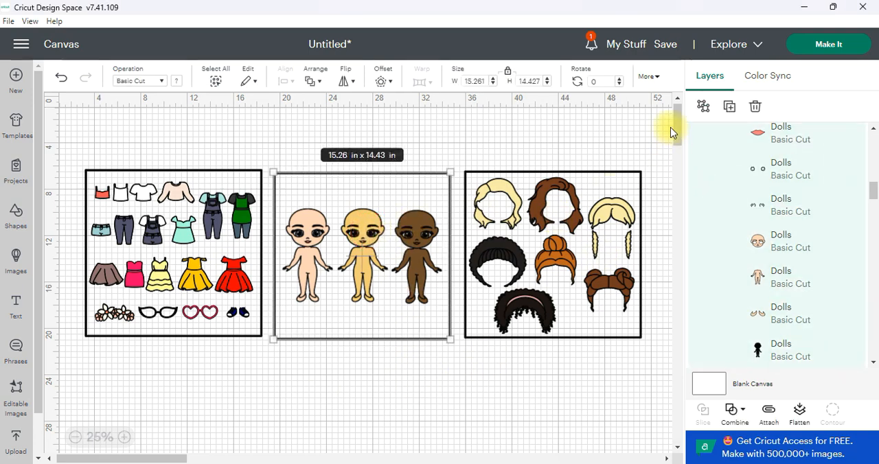
{"action": "left_click", "coordinate": [702, 108]}
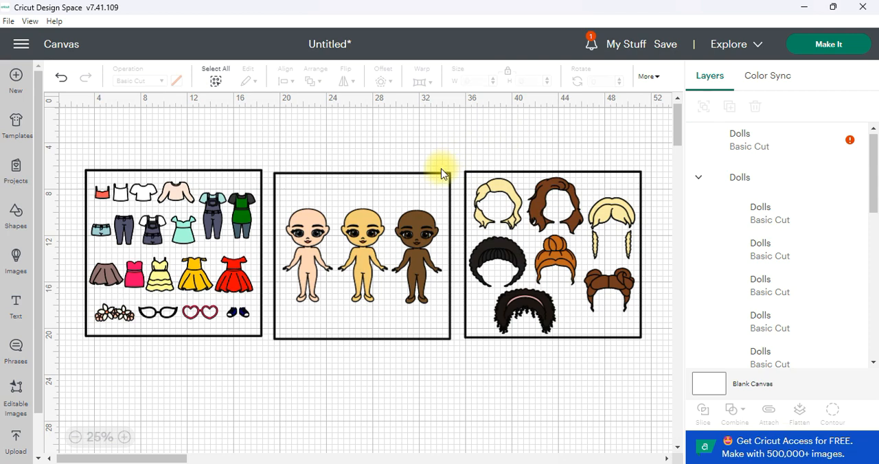
{"action": "left_click", "coordinate": [440, 174]}
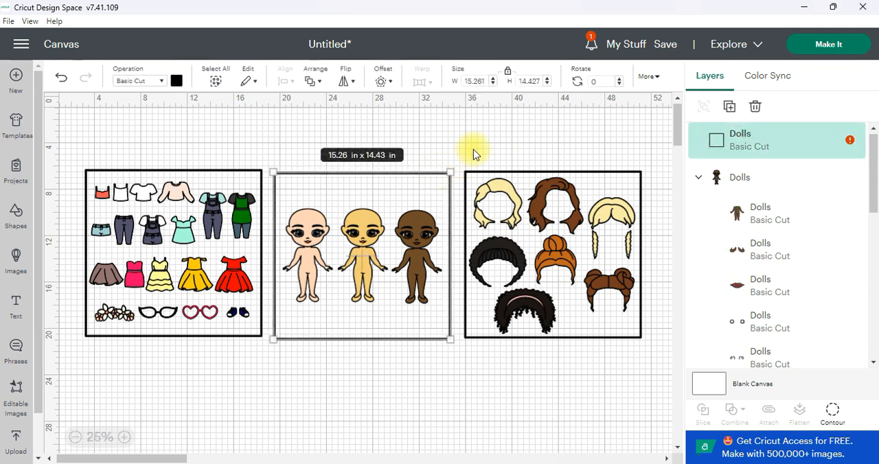
{"action": "key", "text": "Delete"}
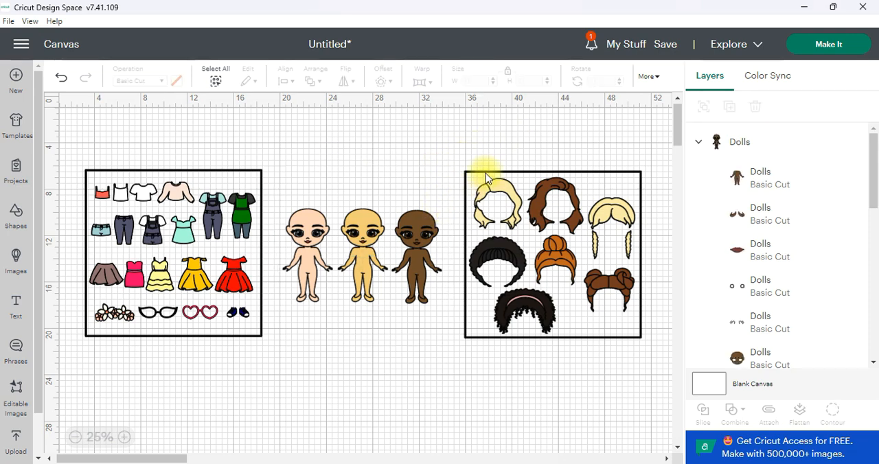
Step: Ungroup the hair pack and delete its surrounding rectangular frame
{"action": "left_click", "coordinate": [483, 173]}
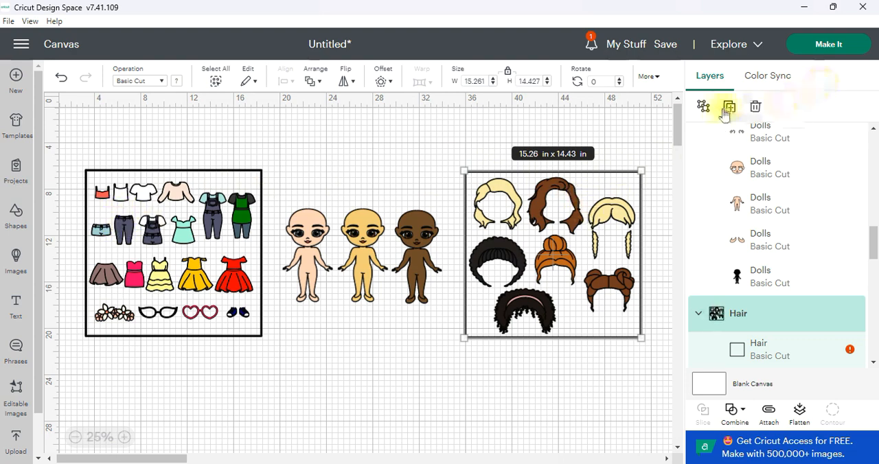
{"action": "left_click", "coordinate": [704, 106]}
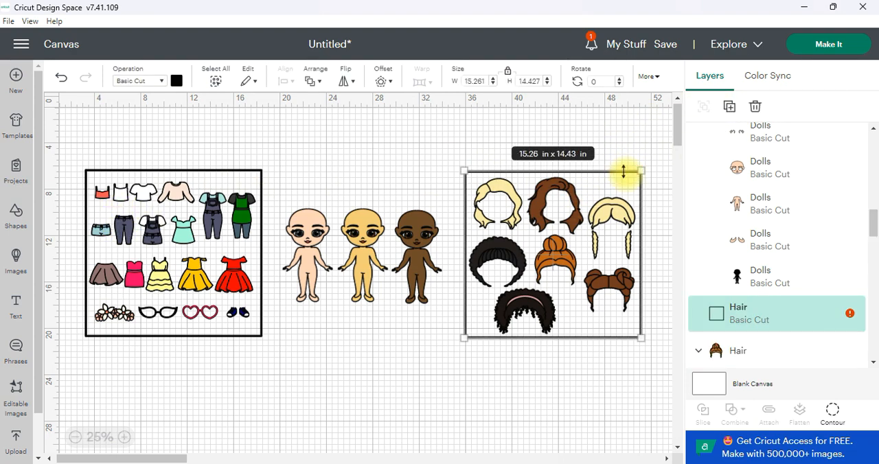
{"action": "key", "text": "Delete"}
Step: Ungroup the clothes pack and delete the rectangular frame around the garments
{"action": "left_click", "coordinate": [221, 218]}
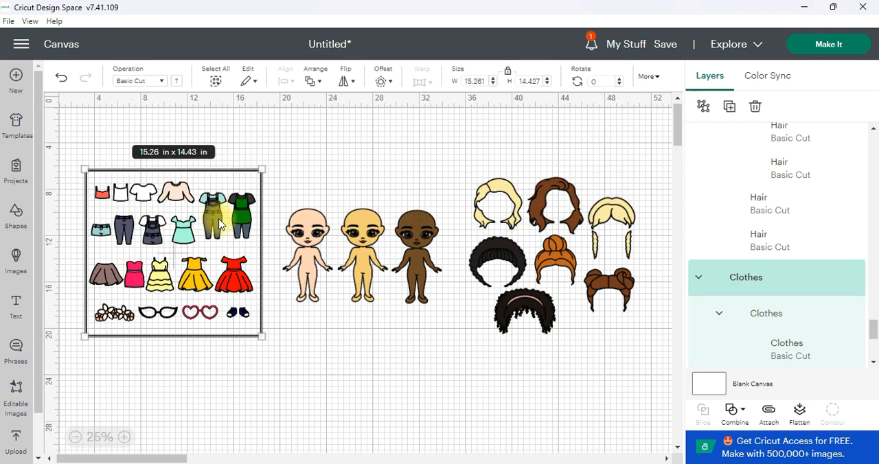
{"action": "left_click", "coordinate": [703, 106]}
{"action": "left_click", "coordinate": [367, 172]}
{"action": "left_click", "coordinate": [249, 173]}
{"action": "key", "text": "Delete"}
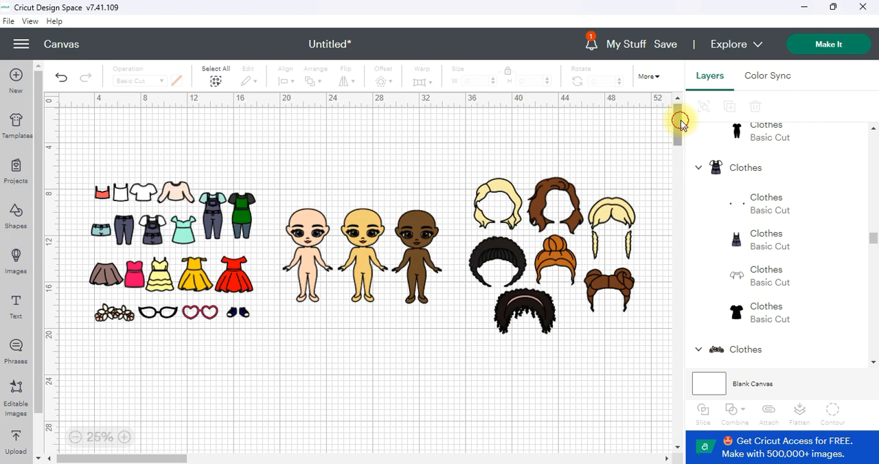
Step: Move the dark brown doll and the curly headband hair to empty canvas below, and delete the other dolls and hairstyles
{"action": "mouse_move", "coordinate": [680, 122]}
{"action": "left_mouse_down"}
{"action": "mouse_move", "coordinate": [682, 131]}
{"action": "mouse_move", "coordinate": [673, 134]}
{"action": "left_mouse_up"}
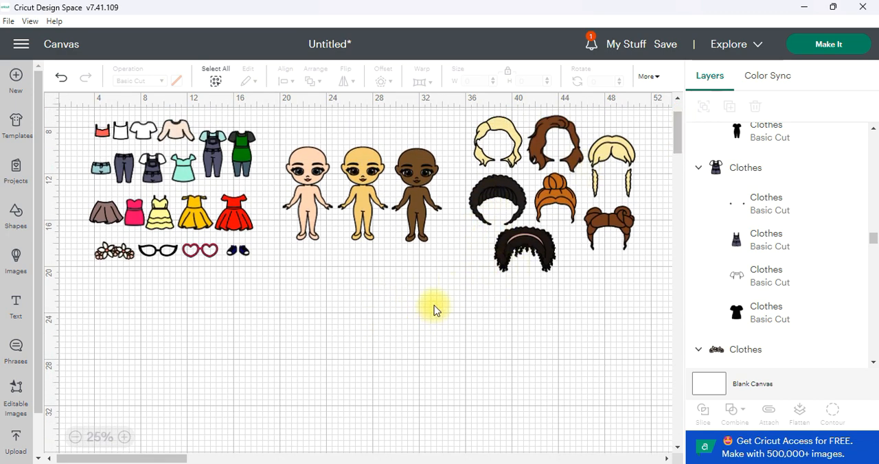
{"action": "left_click_drag", "start_coordinate": [423, 164], "coordinate": [380, 306]}
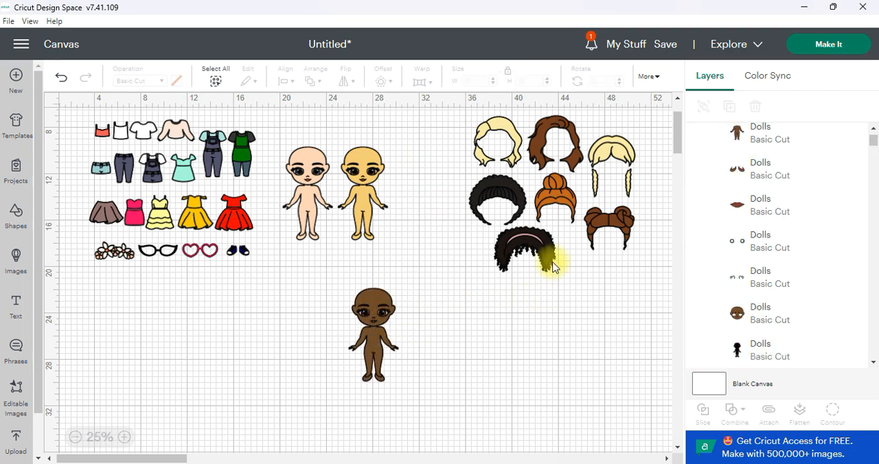
{"action": "left_click_drag", "start_coordinate": [554, 254], "coordinate": [450, 289]}
{"action": "left_click", "coordinate": [413, 225]}
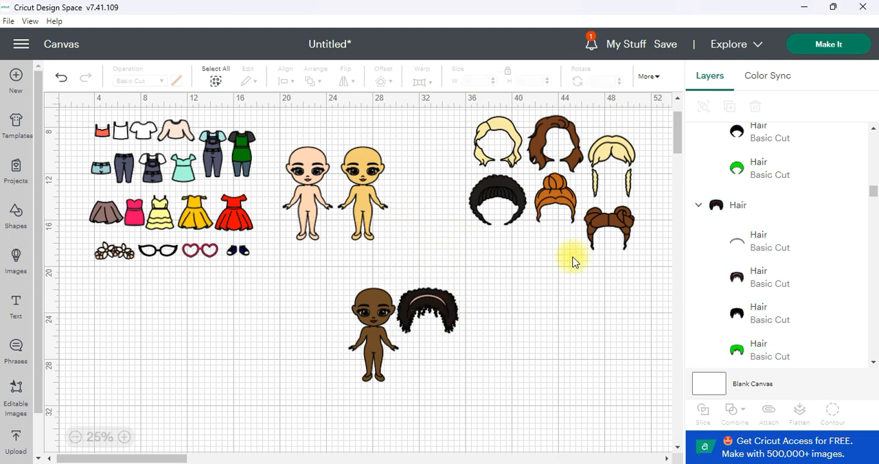
{"action": "left_click_drag", "start_coordinate": [639, 273], "coordinate": [294, 122]}
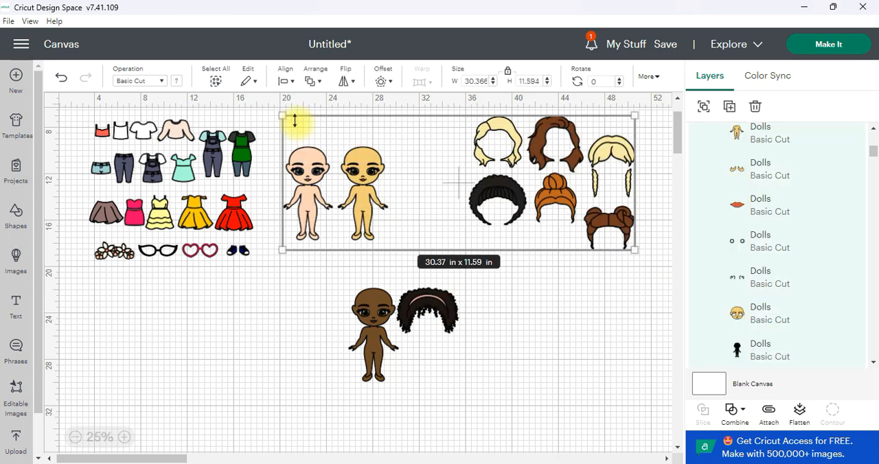
{"action": "key", "text": "Delete"}
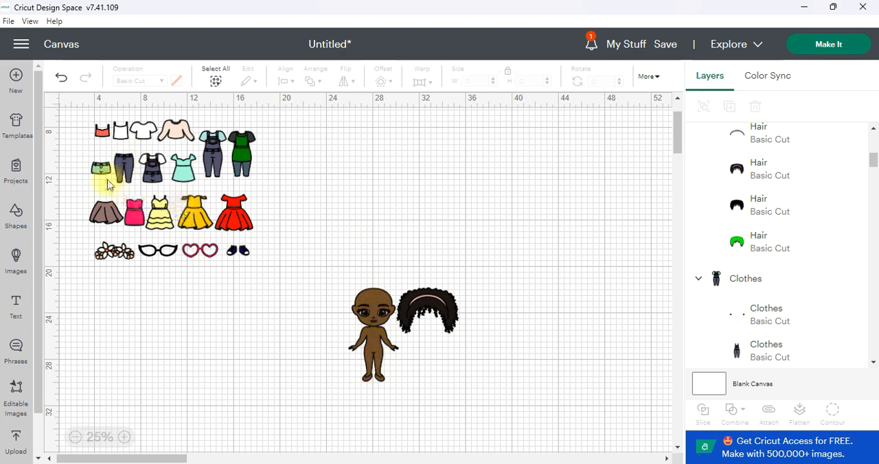
Step: Move the long jeans and white T-shirt beside the brown doll, and delete all the remaining clothes and accessories
{"action": "left_click_drag", "start_coordinate": [126, 163], "coordinate": [317, 354]}
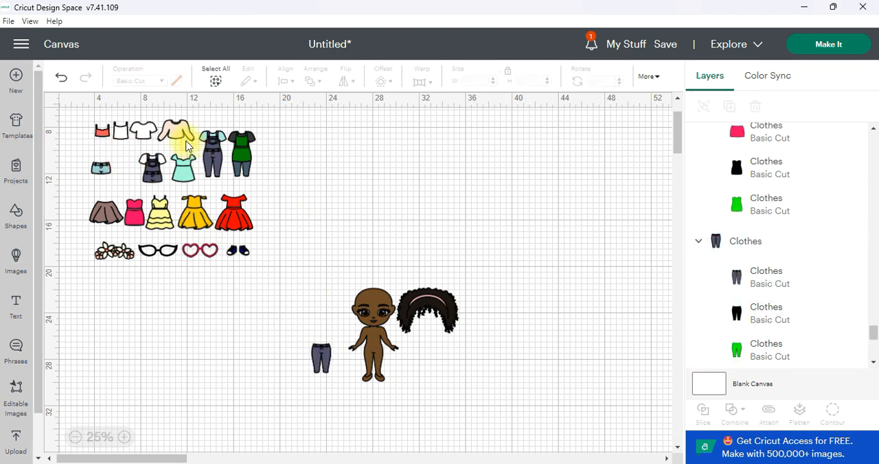
{"action": "left_click_drag", "start_coordinate": [143, 134], "coordinate": [322, 334]}
{"action": "left_click", "coordinate": [316, 390]}
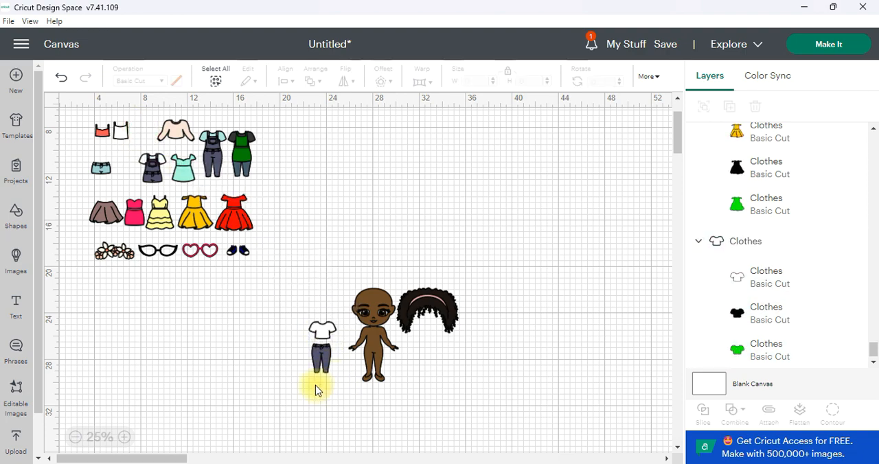
{"action": "left_click_drag", "start_coordinate": [296, 282], "coordinate": [79, 119]}
{"action": "key", "text": "Delete"}
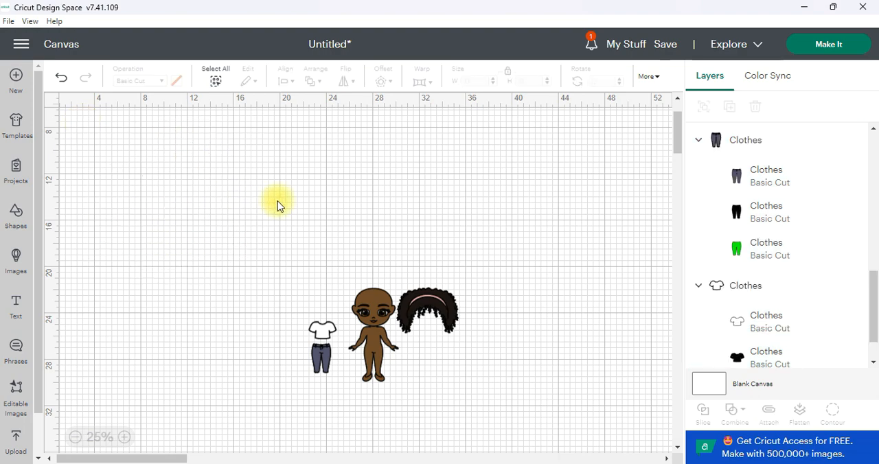
Step: Select the doll, hair, T-shirt and jeans and enlarge them together to about 19.71 × 12.34 in
{"action": "scroll", "coordinate": [319, 320], "scroll_direction": "down", "scroll_amount": 2}
{"action": "left_click_drag", "start_coordinate": [317, 258], "coordinate": [238, 140]}
{"action": "left_click_drag", "start_coordinate": [458, 316], "coordinate": [535, 367]}
Step: Rearrange the enlarged pieces higher on the canvas, with the T-shirt above the jeans on one side of the doll and the hair on the other
{"action": "left_click", "coordinate": [127, 438]}
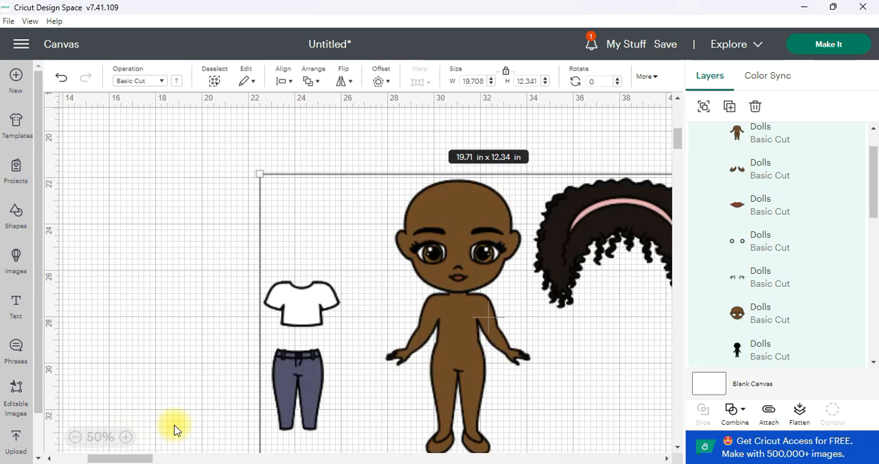
{"action": "mouse_move", "coordinate": [124, 458]}
{"action": "left_mouse_down"}
{"action": "mouse_move", "coordinate": [144, 458]}
{"action": "mouse_move", "coordinate": [137, 458]}
{"action": "left_mouse_up"}
{"action": "left_click", "coordinate": [195, 223]}
{"action": "left_click_drag", "start_coordinate": [348, 257], "coordinate": [324, 214]}
{"action": "left_click", "coordinate": [470, 363]}
{"action": "left_click_drag", "start_coordinate": [172, 302], "coordinate": [168, 248]}
{"action": "left_click_drag", "start_coordinate": [186, 377], "coordinate": [190, 313]}
{"action": "left_click_drag", "start_coordinate": [436, 264], "coordinate": [423, 243]}
{"action": "left_click", "coordinate": [445, 320]}
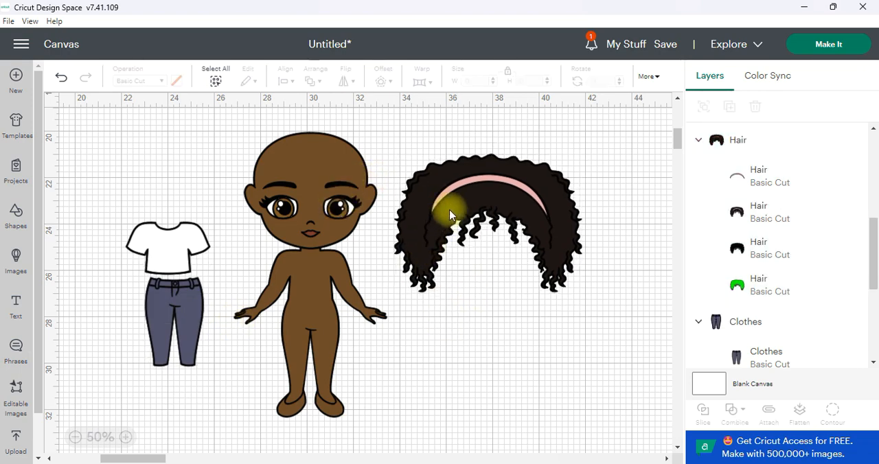
Step: Fit the curly headband hair over the doll's head and send the doll to the back, behind the hair
{"action": "left_click_drag", "start_coordinate": [528, 200], "coordinate": [351, 146]}
{"action": "left_click", "coordinate": [314, 304]}
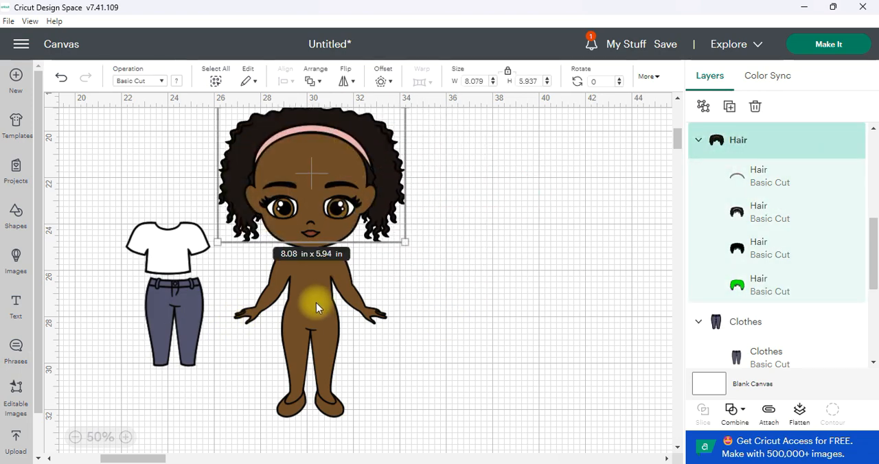
{"action": "left_click", "coordinate": [314, 81]}
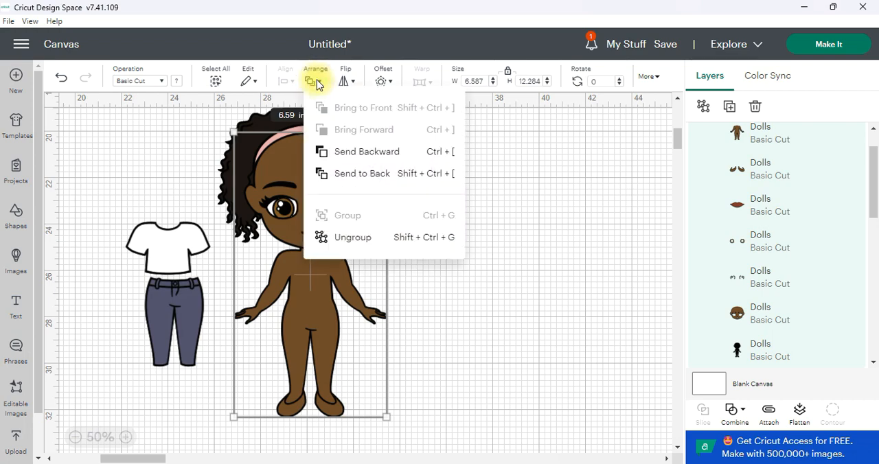
{"action": "left_click", "coordinate": [392, 175]}
{"action": "left_click", "coordinate": [473, 221]}
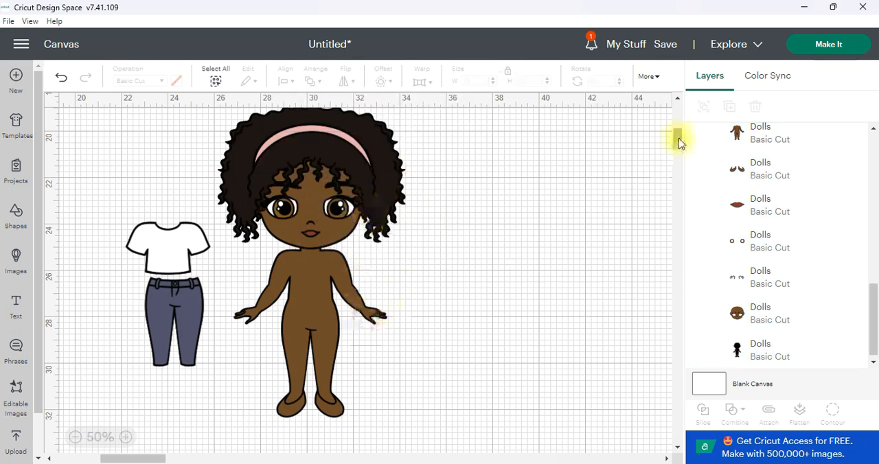
Step: Shift the doll and its curly headband hair across the canvas, and set the hair back over the head
{"action": "scroll", "coordinate": [677, 139], "scroll_direction": "up", "scroll_amount": 1}
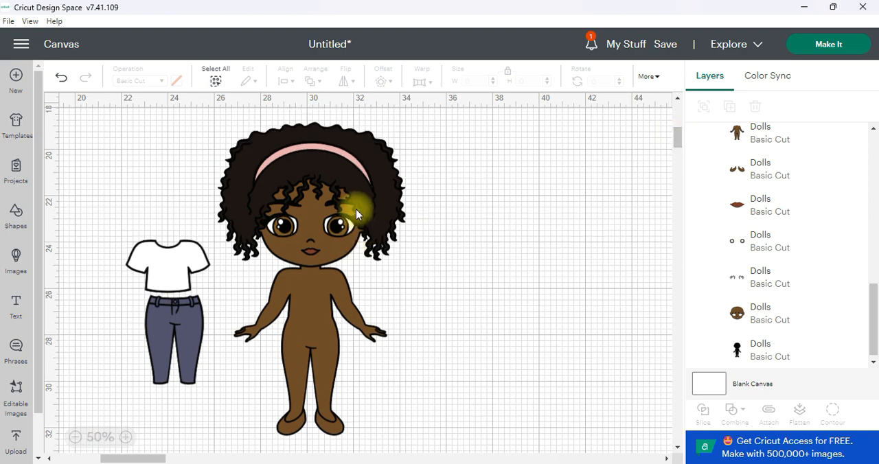
{"action": "left_click", "coordinate": [386, 194]}
{"action": "left_click", "coordinate": [129, 440]}
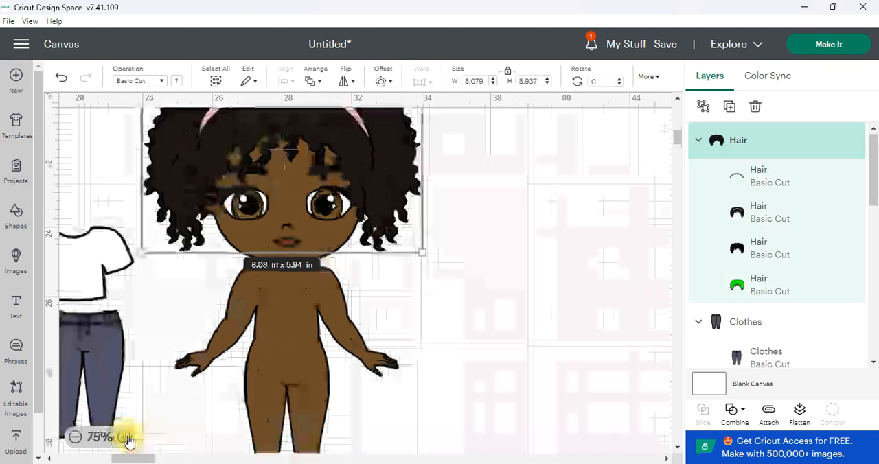
{"action": "left_click_drag", "start_coordinate": [300, 312], "coordinate": [349, 361]}
{"action": "left_click_drag", "start_coordinate": [381, 169], "coordinate": [394, 219]}
{"action": "left_click_drag", "start_coordinate": [367, 131], "coordinate": [445, 208]}
{"action": "left_click", "coordinate": [541, 248]}
{"action": "scroll", "coordinate": [521, 266], "scroll_direction": "down", "scroll_amount": 3}
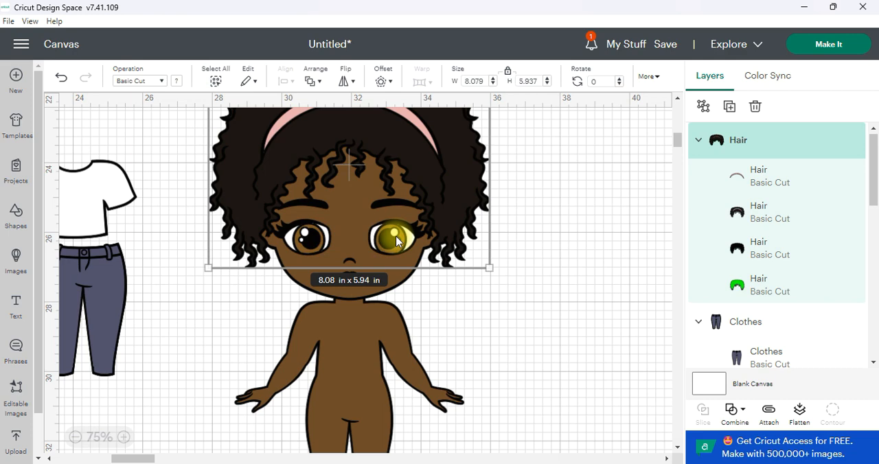
Step: Nudge the hair slightly upward so it frames the doll's face, and check its fit around the head
{"action": "mouse_move", "coordinate": [432, 230]}
{"action": "left_mouse_down"}
{"action": "mouse_move", "coordinate": [435, 209]}
{"action": "mouse_move", "coordinate": [440, 217]}
{"action": "left_mouse_up"}
{"action": "left_click", "coordinate": [75, 437]}
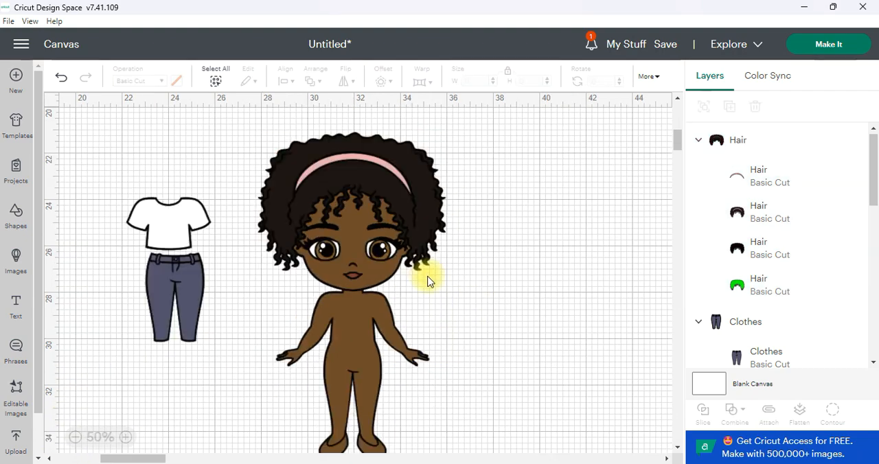
{"action": "left_click", "coordinate": [125, 436]}
{"action": "scroll", "coordinate": [245, 336], "scroll_direction": "up", "scroll_amount": 3}
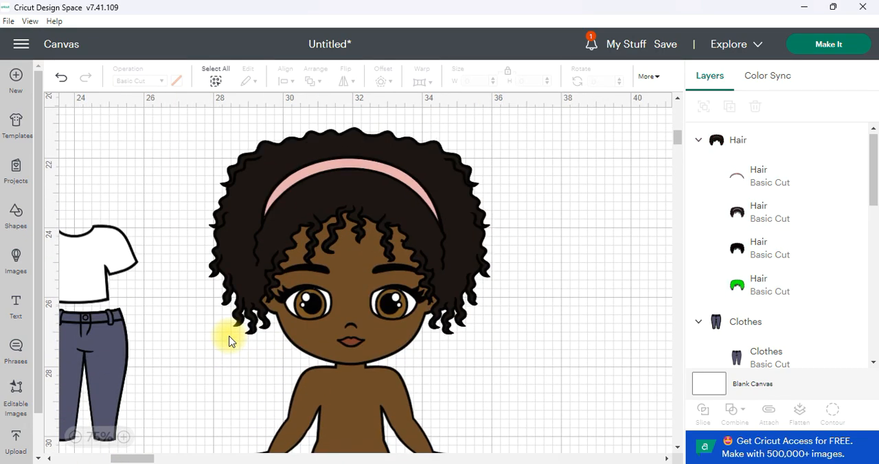
{"action": "left_click", "coordinate": [247, 276]}
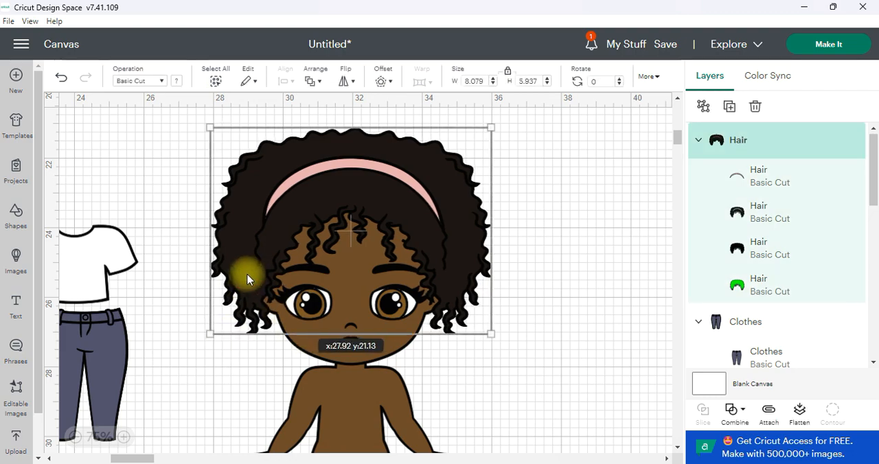
{"action": "left_click", "coordinate": [525, 286]}
Step: Place the white T-shirt on the doll's torso and the jeans over the legs, lowering the shirt to fit the neck
{"action": "scroll", "coordinate": [251, 367], "scroll_direction": "down", "scroll_amount": 3}
{"action": "left_click_drag", "start_coordinate": [123, 186], "coordinate": [352, 320]}
{"action": "left_click_drag", "start_coordinate": [124, 265], "coordinate": [371, 396]}
{"action": "left_click", "coordinate": [124, 437]}
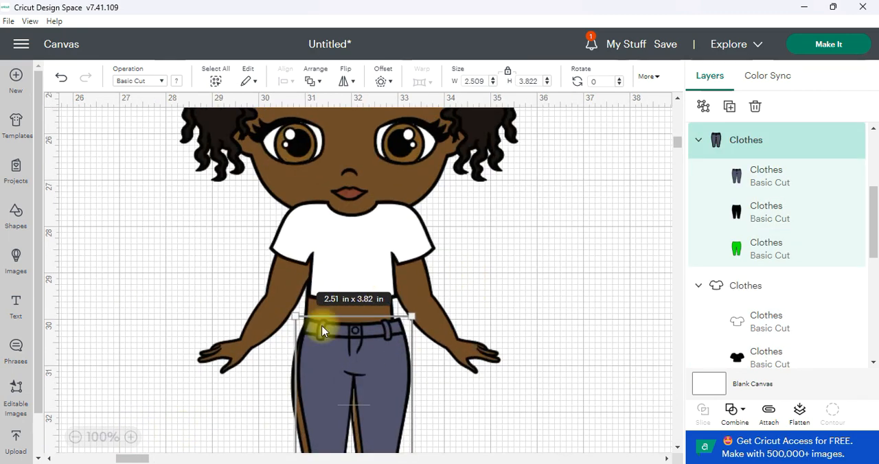
{"action": "left_click_drag", "start_coordinate": [387, 235], "coordinate": [384, 256]}
Step: Align the jeans with the doll's waist and legs so they cover the skin down to the ankles
{"action": "left_click", "coordinate": [387, 348]}
{"action": "scroll", "coordinate": [387, 344], "scroll_direction": "down", "scroll_amount": 1}
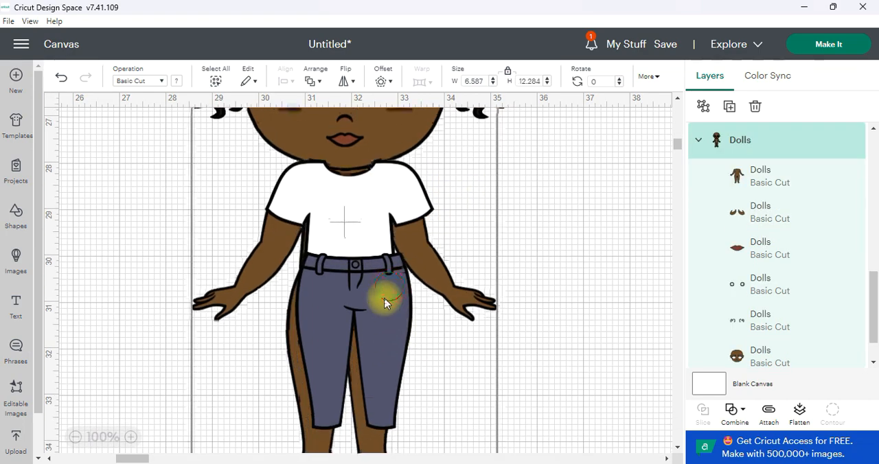
{"action": "left_click", "coordinate": [541, 250]}
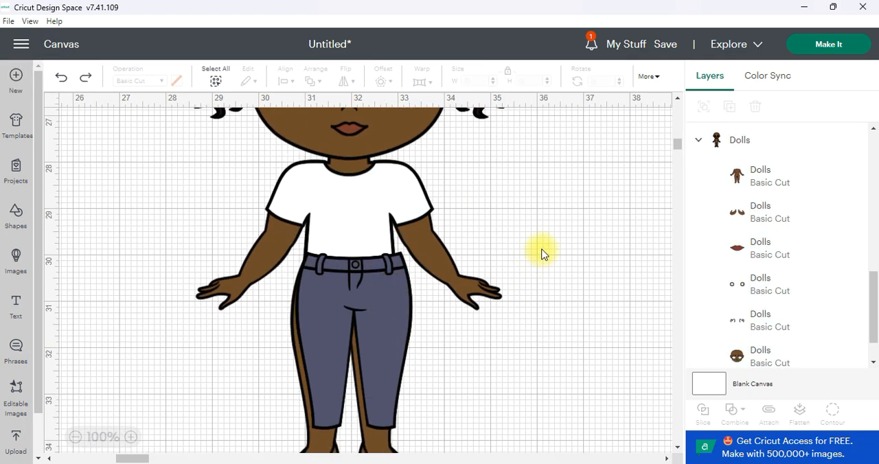
{"action": "left_click_drag", "start_coordinate": [414, 306], "coordinate": [396, 321]}
{"action": "left_click", "coordinate": [508, 246]}
{"action": "scroll", "coordinate": [437, 280], "scroll_direction": "down", "scroll_amount": 1}
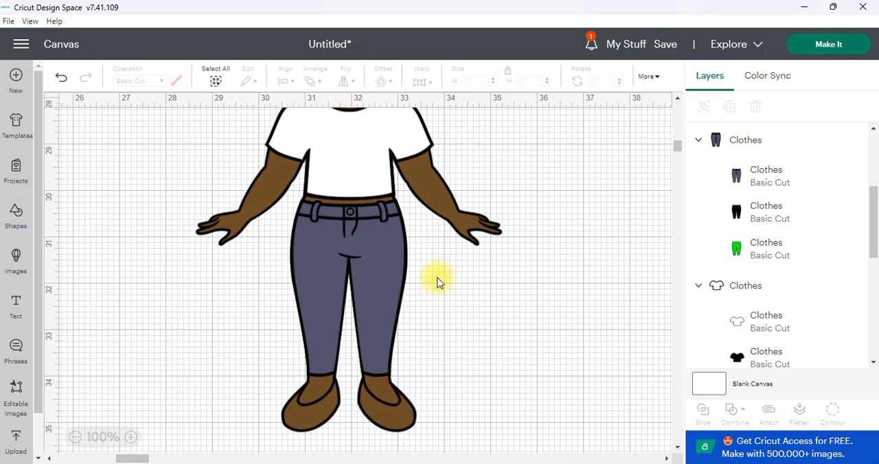
{"action": "scroll", "coordinate": [418, 319], "scroll_direction": "up", "scroll_amount": 3}
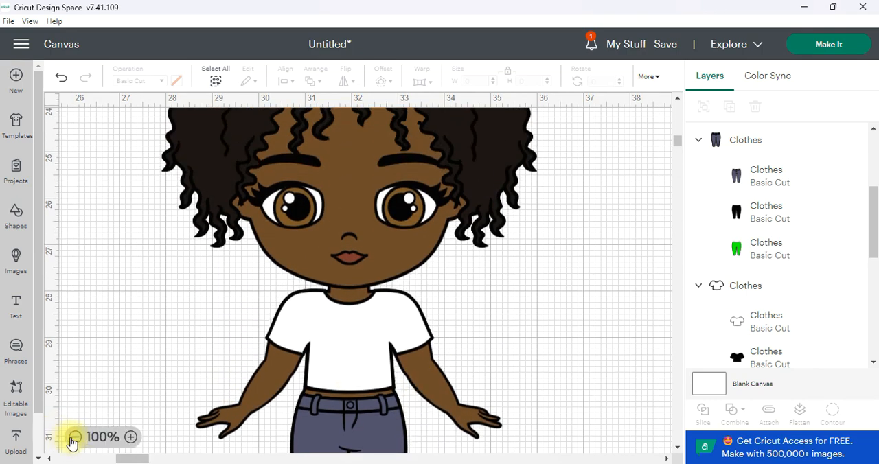
{"action": "left_click", "coordinate": [74, 436]}
{"action": "left_click", "coordinate": [75, 437]}
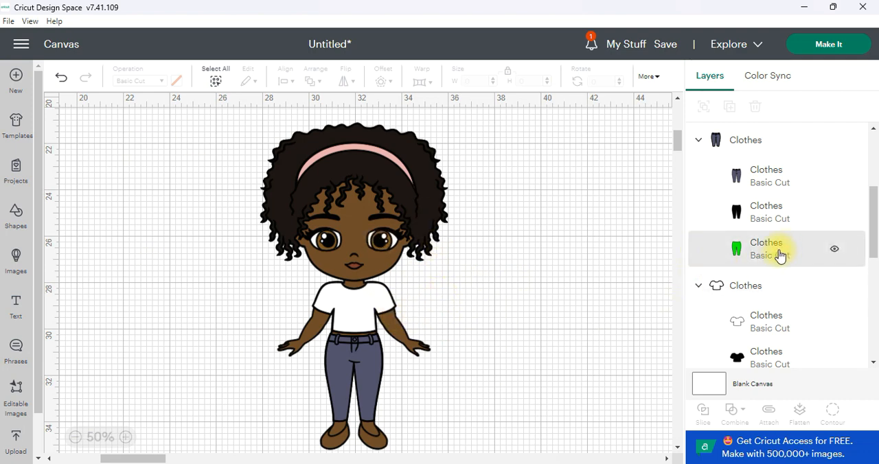
Step: Select the green layers of the T-shirt, jeans and hair together and bring them to the front
{"action": "scroll", "coordinate": [775, 255], "scroll_direction": "up", "scroll_amount": 3}
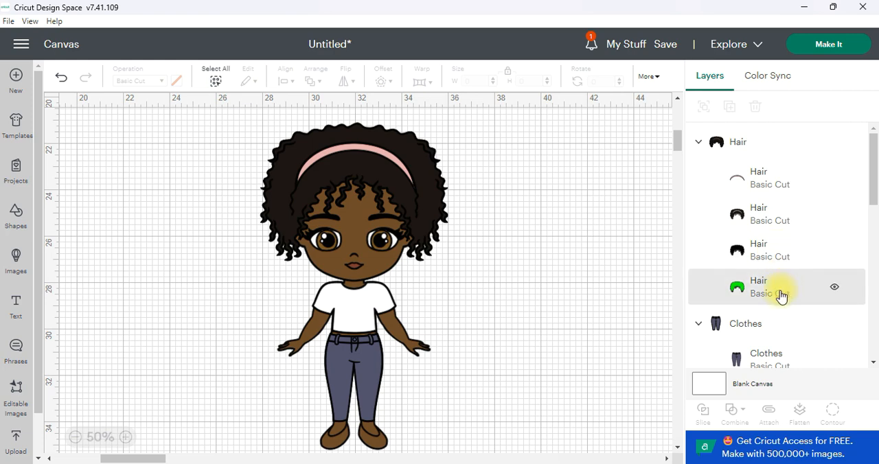
{"action": "scroll", "coordinate": [768, 295], "scroll_direction": "down", "scroll_amount": 3}
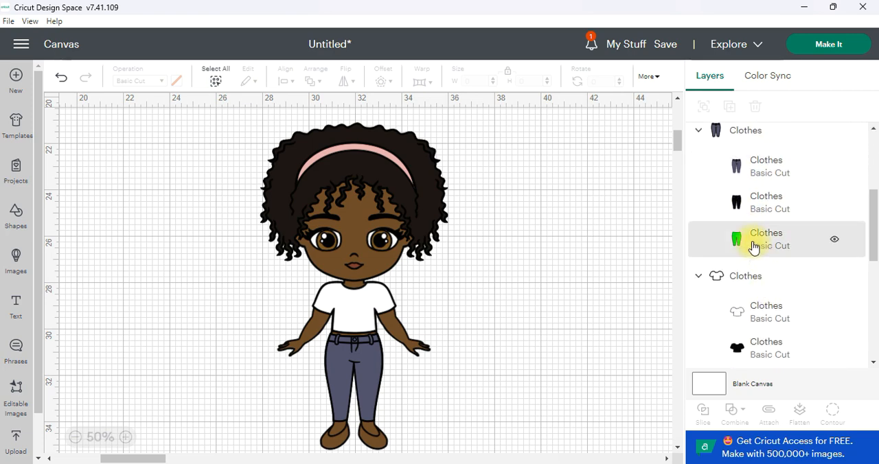
{"action": "scroll", "coordinate": [789, 298], "scroll_direction": "down", "scroll_amount": 2}
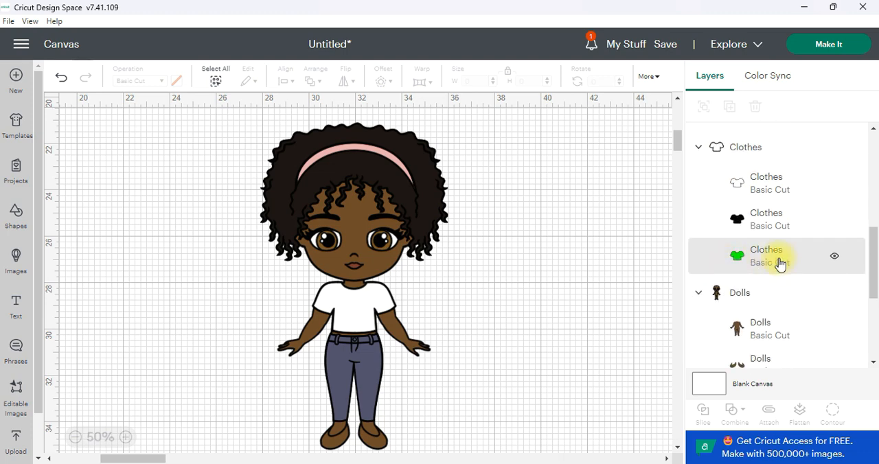
{"action": "left_click", "coordinate": [773, 260]}
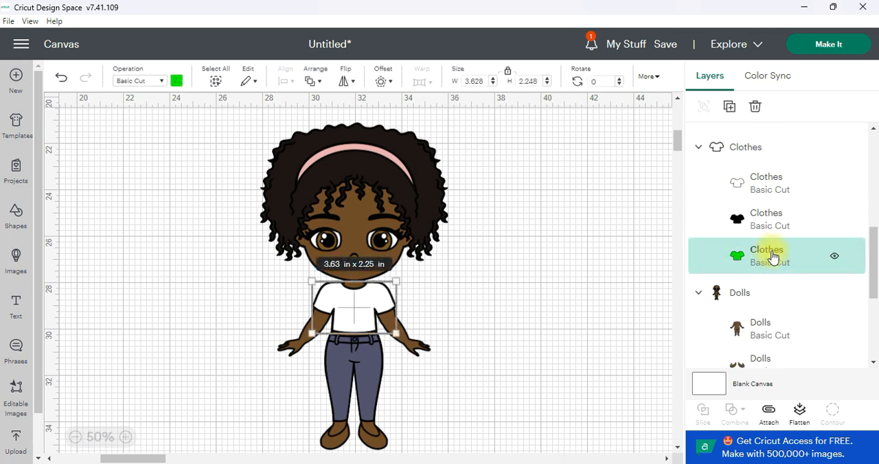
{"action": "scroll", "coordinate": [771, 261], "scroll_direction": "up", "scroll_amount": 2}
{"action": "left_click", "coordinate": [762, 237], "text": "shift"}
{"action": "scroll", "coordinate": [767, 242], "scroll_direction": "down", "scroll_amount": 1}
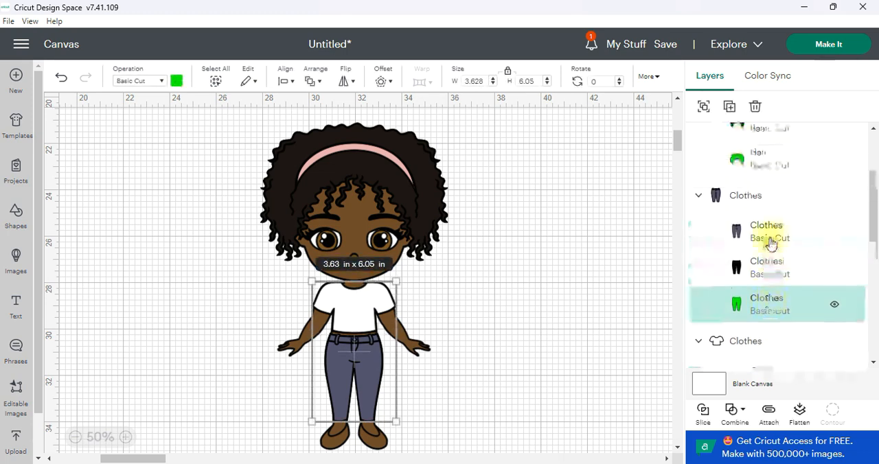
{"action": "scroll", "coordinate": [771, 242], "scroll_direction": "up", "scroll_amount": 2}
{"action": "left_click", "coordinate": [767, 288], "text": "shift"}
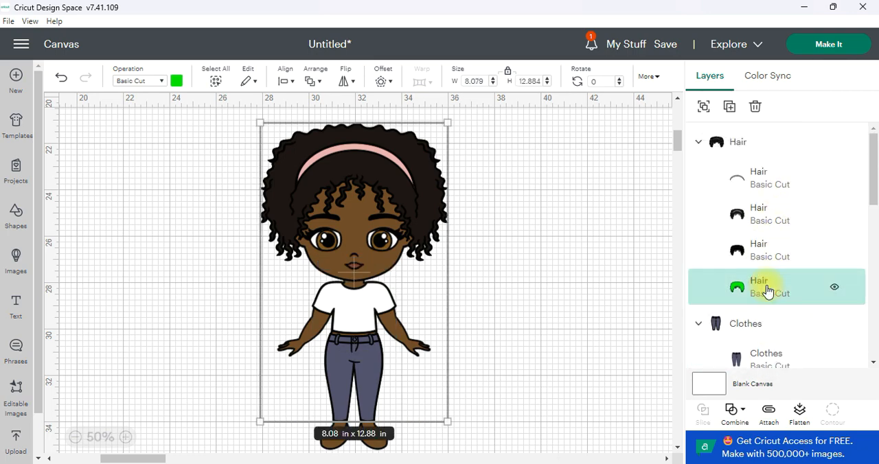
{"action": "left_click", "coordinate": [310, 84]}
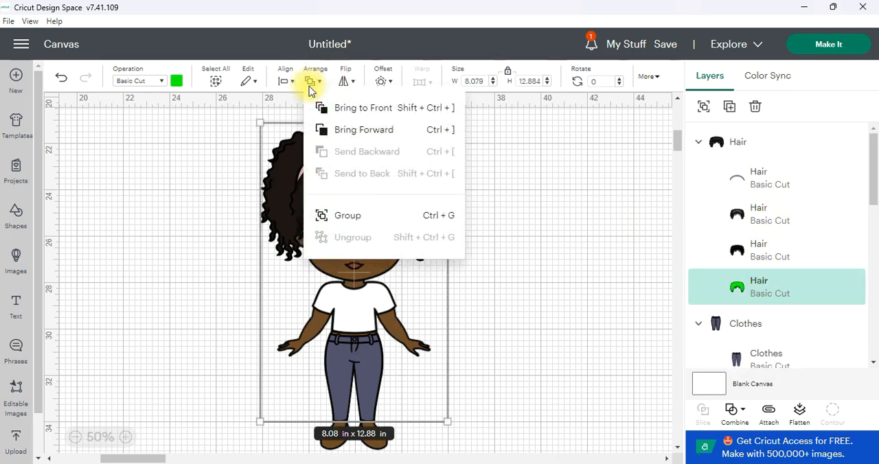
{"action": "left_click", "coordinate": [350, 107]}
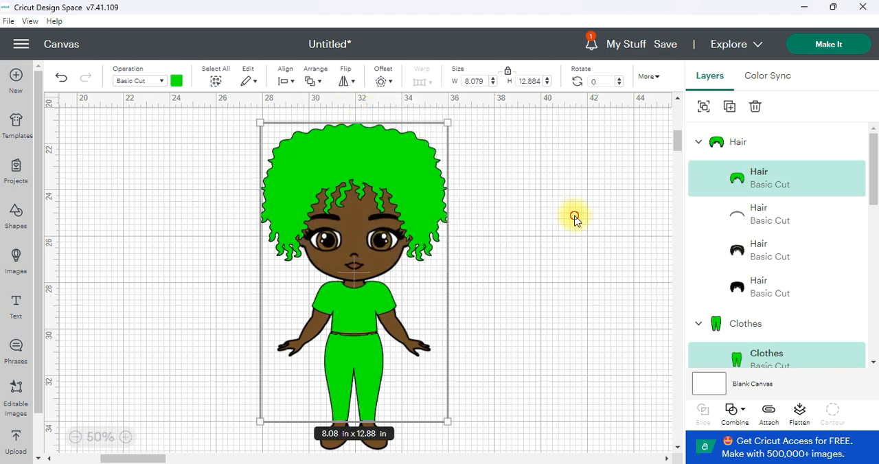
{"action": "left_click", "coordinate": [427, 313]}
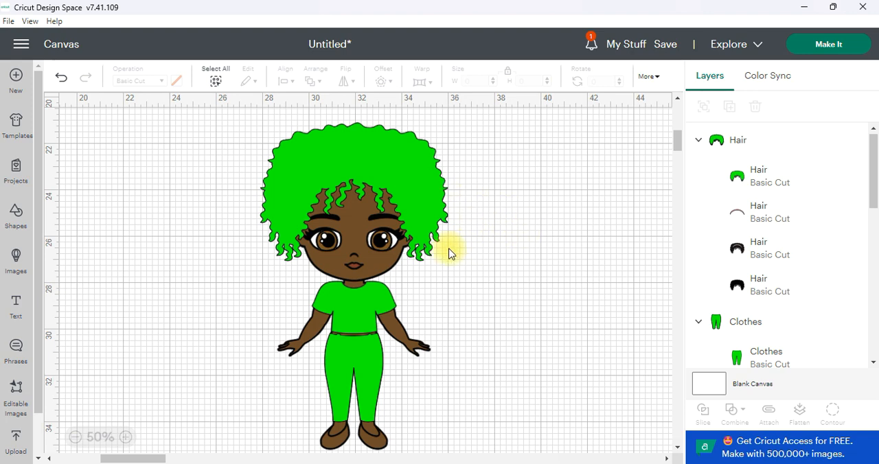
Step: Select the green hair layer with the doll's brown face layer and slice them
{"action": "left_click", "coordinate": [411, 162]}
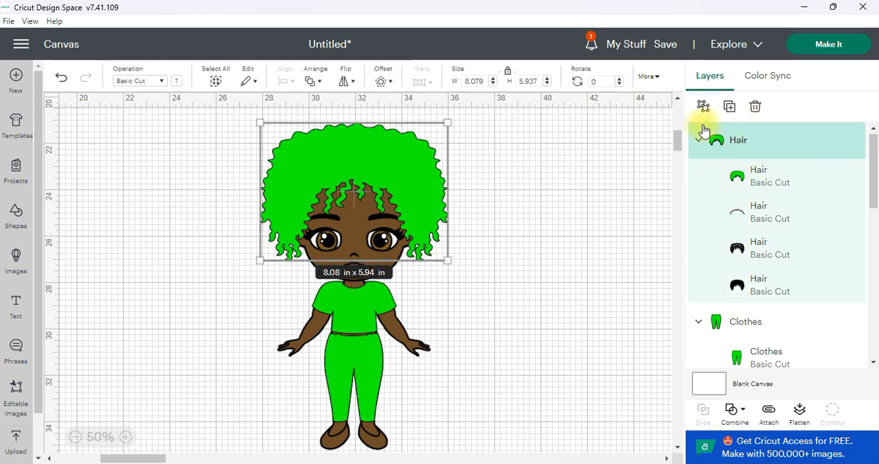
{"action": "left_click", "coordinate": [772, 182]}
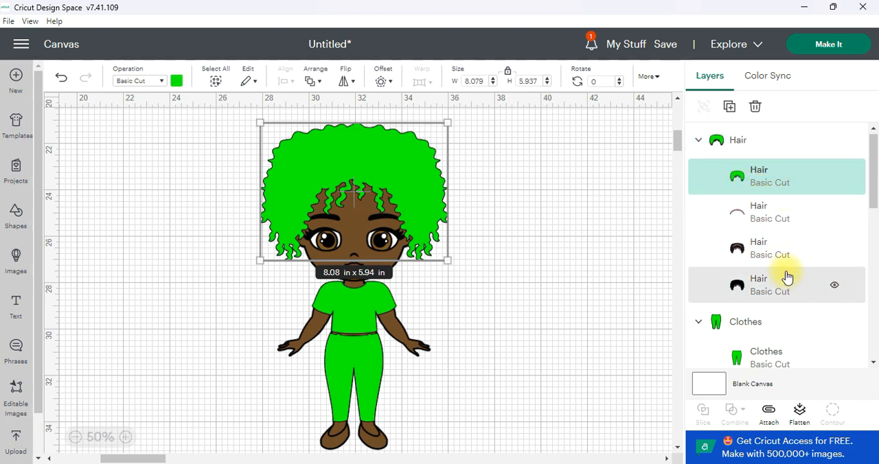
{"action": "scroll", "coordinate": [788, 283], "scroll_direction": "down", "scroll_amount": 5}
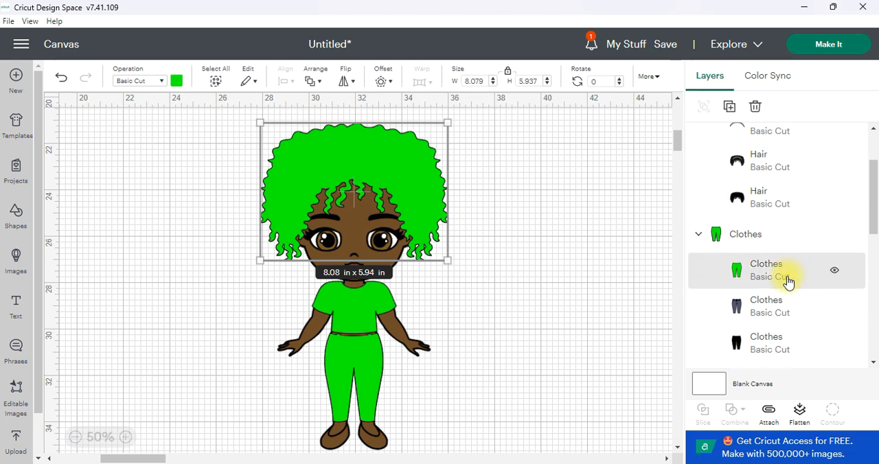
{"action": "scroll", "coordinate": [788, 281], "scroll_direction": "down", "scroll_amount": 6}
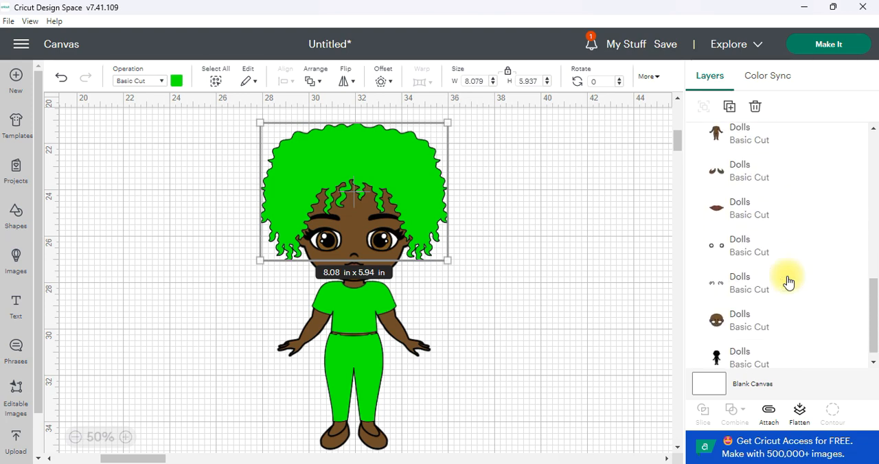
{"action": "left_click", "coordinate": [742, 311], "text": "shift"}
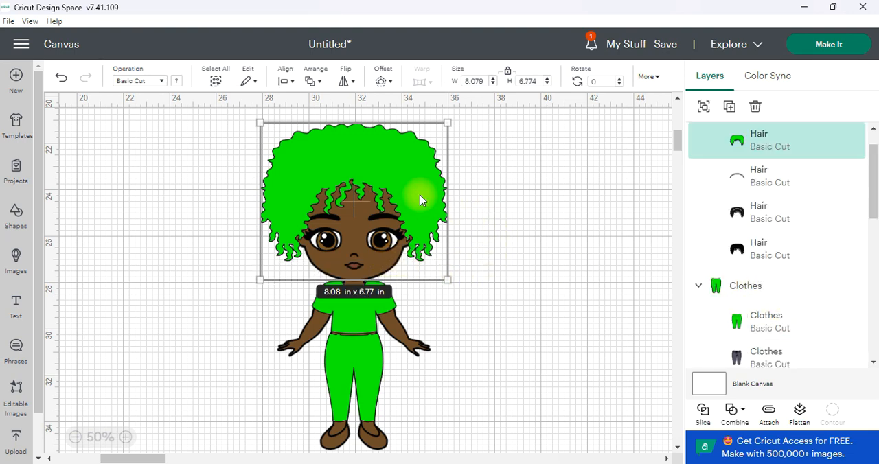
{"action": "left_click", "coordinate": [702, 412]}
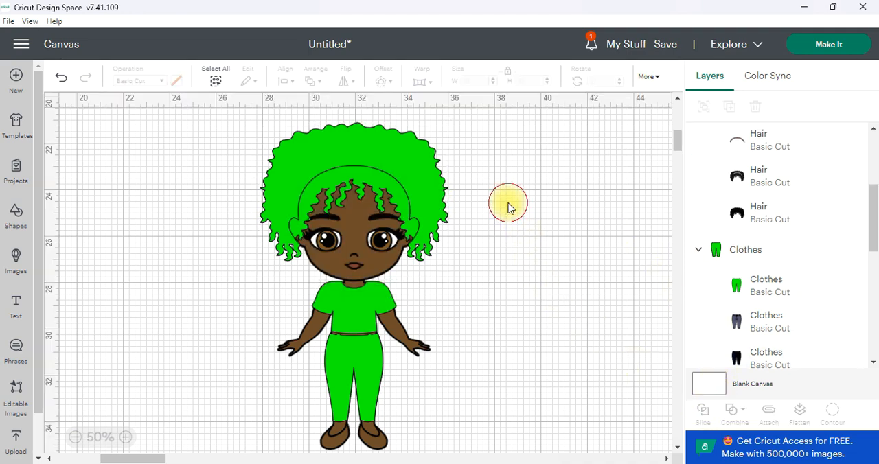
Step: Delete the two green hair slice pieces and the brown overlap piece, keeping only the trimmed face
{"action": "left_click_drag", "start_coordinate": [392, 151], "coordinate": [581, 182]}
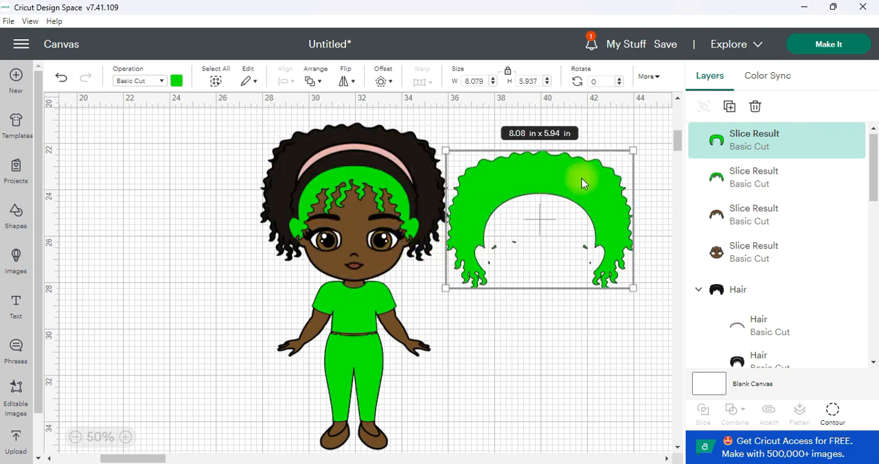
{"action": "key", "text": "Delete"}
{"action": "left_click_drag", "start_coordinate": [402, 183], "coordinate": [567, 192]}
{"action": "key", "text": "Delete"}
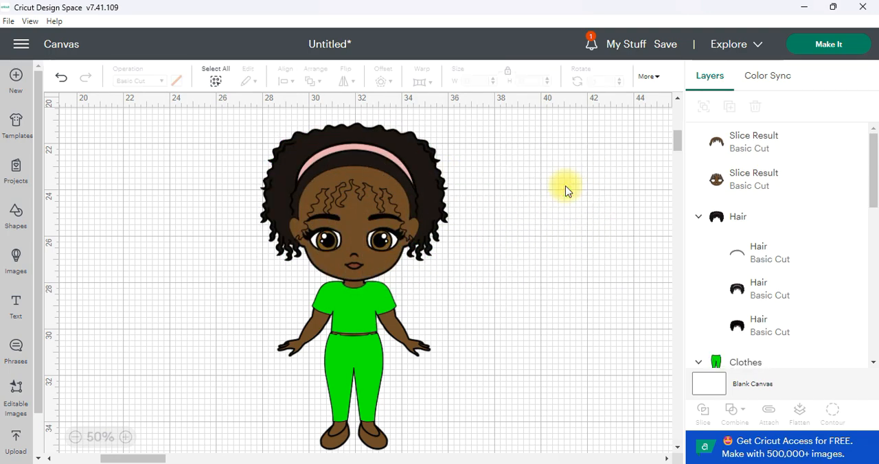
{"action": "left_click_drag", "start_coordinate": [400, 180], "coordinate": [545, 153]}
{"action": "key", "text": "Delete"}
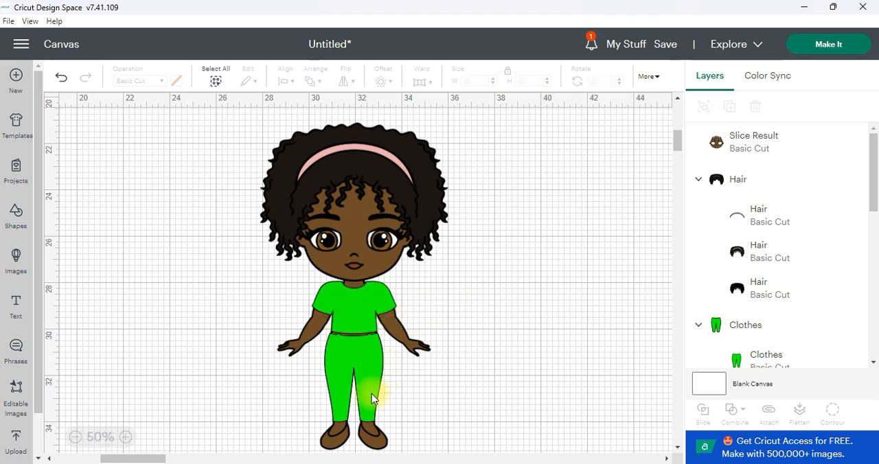
Step: Select the green T-shirt layer with the doll's brown body layer and slice them
{"action": "left_click", "coordinate": [369, 310]}
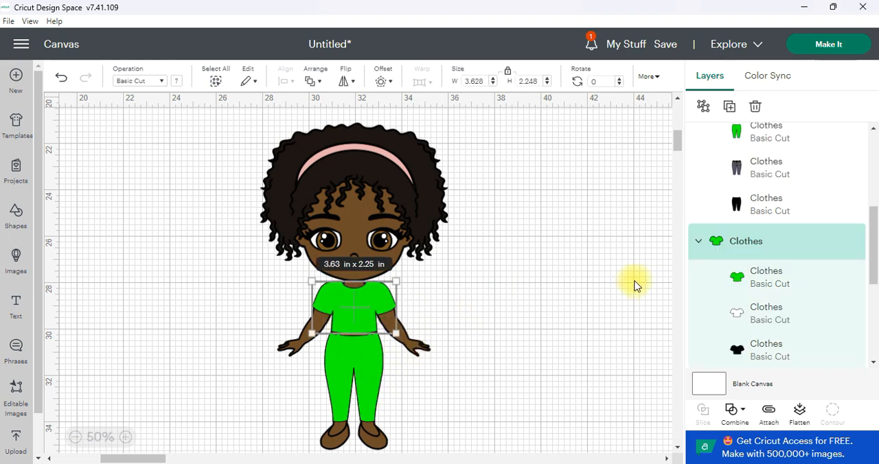
{"action": "left_click", "coordinate": [764, 289]}
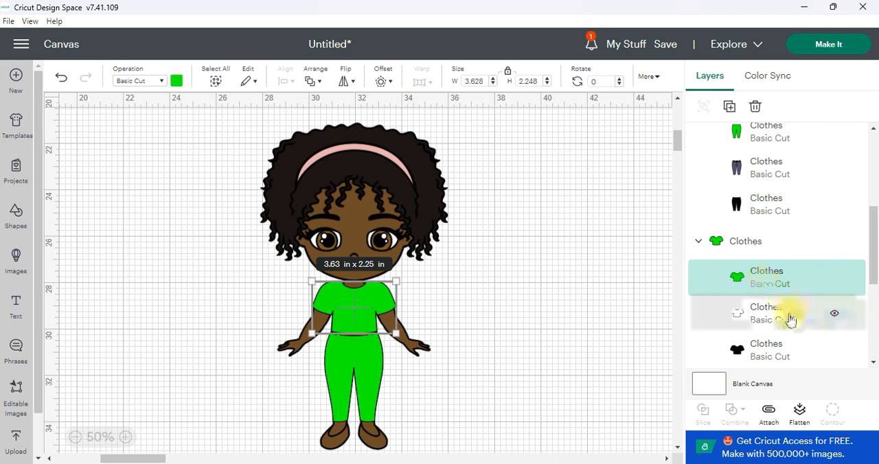
{"action": "scroll", "coordinate": [790, 312], "scroll_direction": "down", "scroll_amount": 5}
{"action": "scroll", "coordinate": [769, 273], "scroll_direction": "up", "scroll_amount": 2}
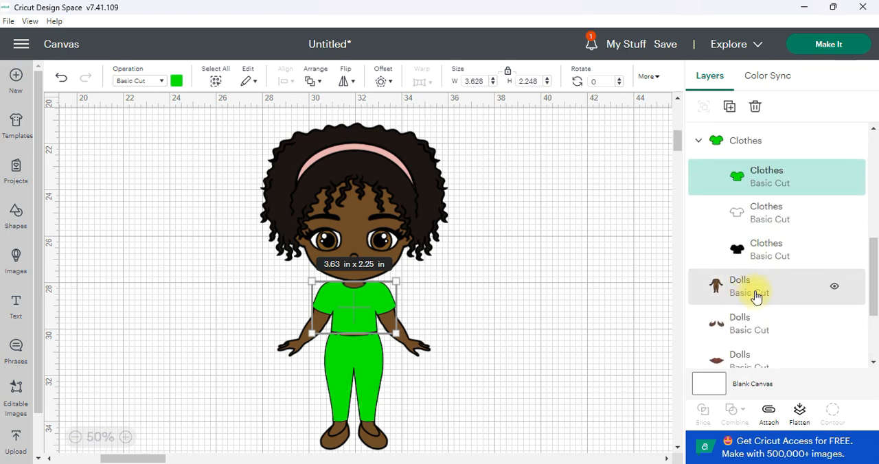
{"action": "left_click", "coordinate": [755, 294], "text": "shift"}
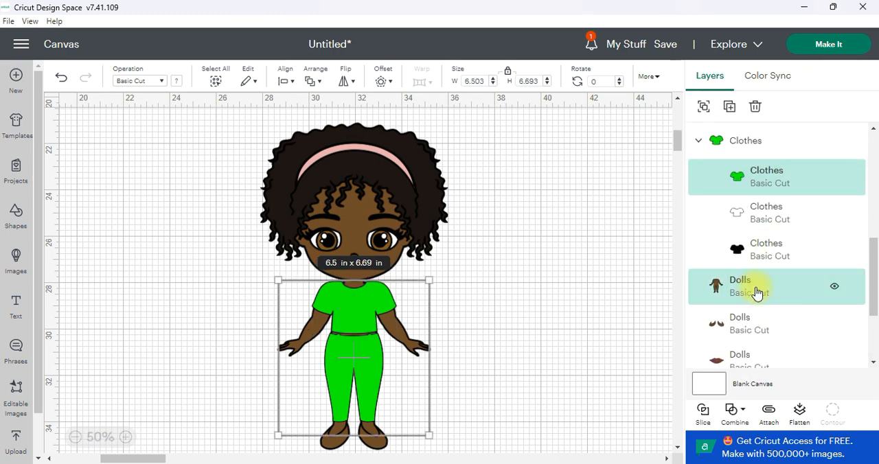
{"action": "left_click", "coordinate": [702, 420]}
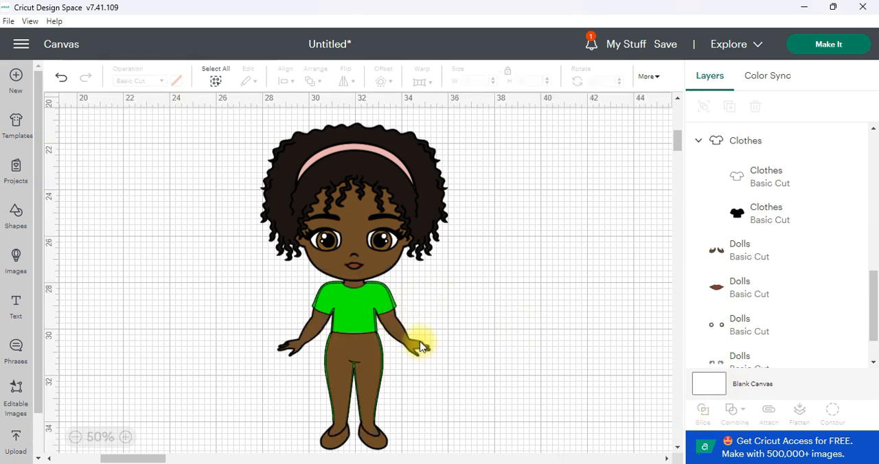
Step: Delete the two green T-shirt slice pieces and the brown overlap piece, keeping only the trimmed body
{"action": "left_click_drag", "start_coordinate": [403, 295], "coordinate": [560, 283]}
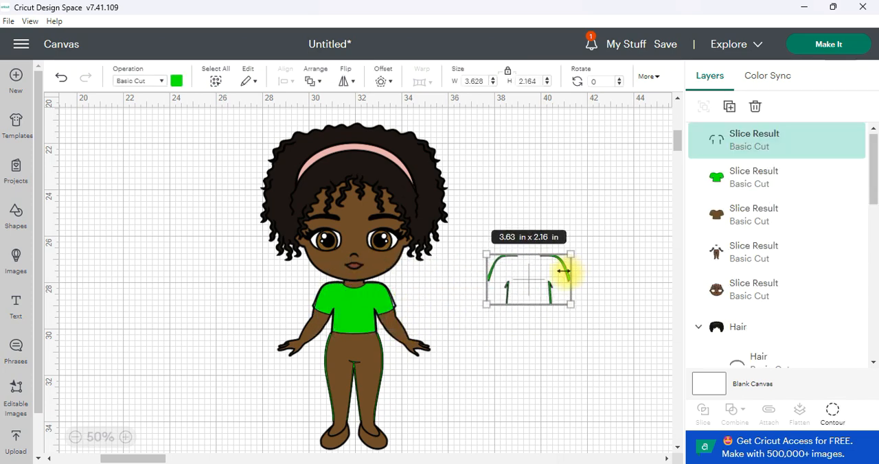
{"action": "key", "text": "Delete"}
{"action": "left_click", "coordinate": [376, 304]}
{"action": "left_click_drag", "start_coordinate": [376, 304], "coordinate": [512, 268]}
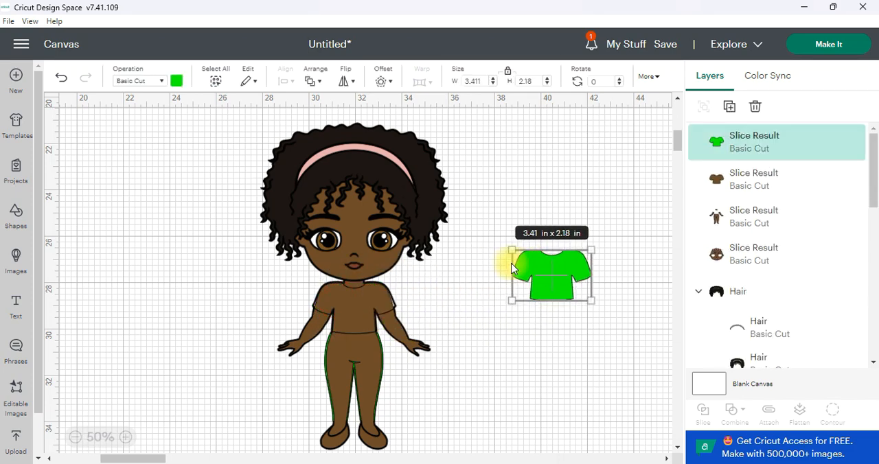
{"action": "key", "text": "Delete"}
{"action": "left_click_drag", "start_coordinate": [370, 304], "coordinate": [518, 294]}
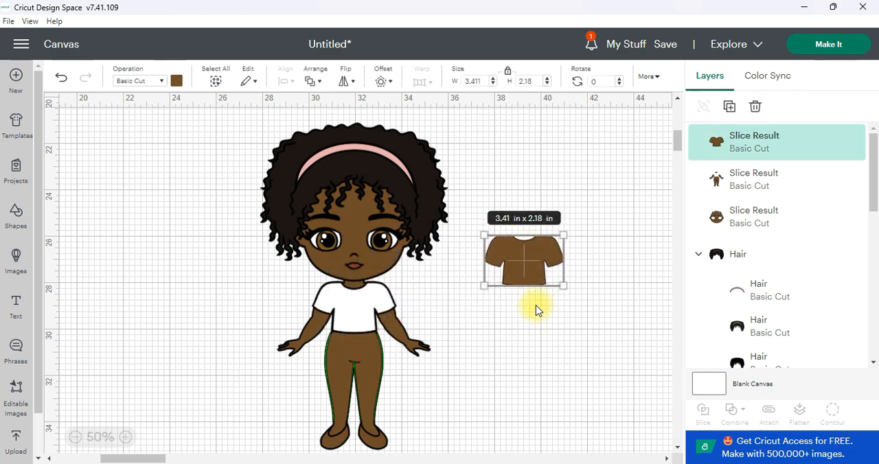
{"action": "key", "text": "Delete"}
Step: Bring the jeans group forward in the layer order
{"action": "scroll", "coordinate": [414, 366], "scroll_direction": "down", "scroll_amount": 2}
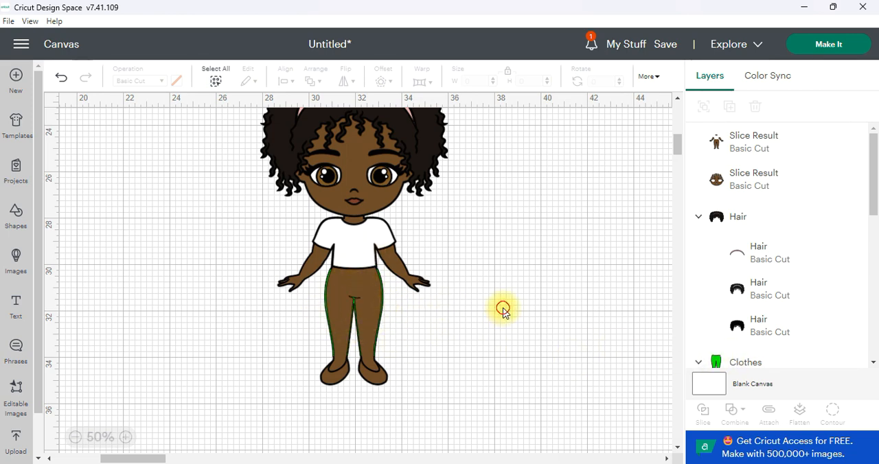
{"action": "scroll", "coordinate": [765, 287], "scroll_direction": "down", "scroll_amount": 3}
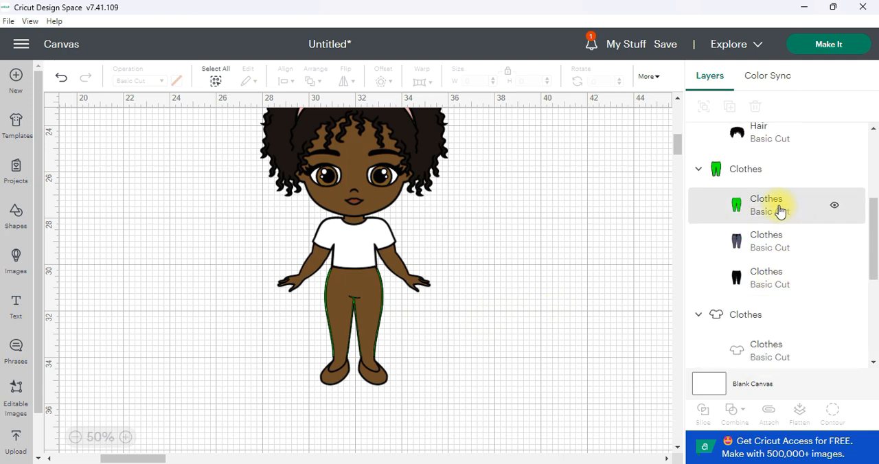
{"action": "left_click", "coordinate": [770, 172]}
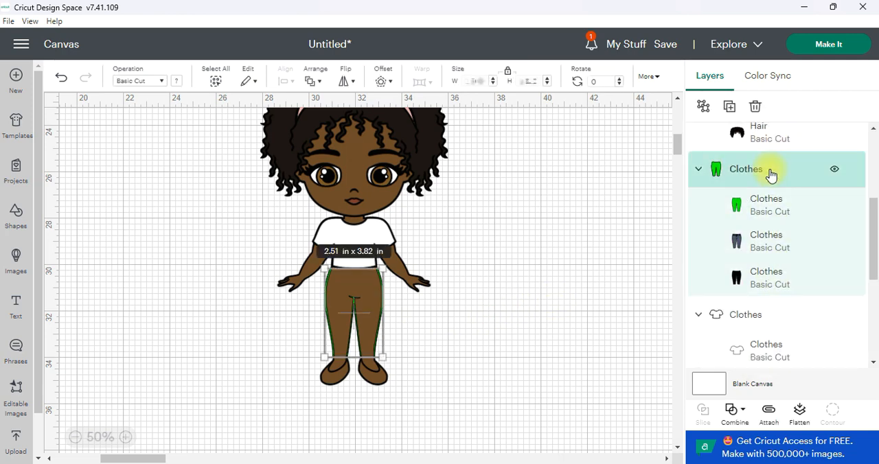
{"action": "left_click", "coordinate": [315, 83]}
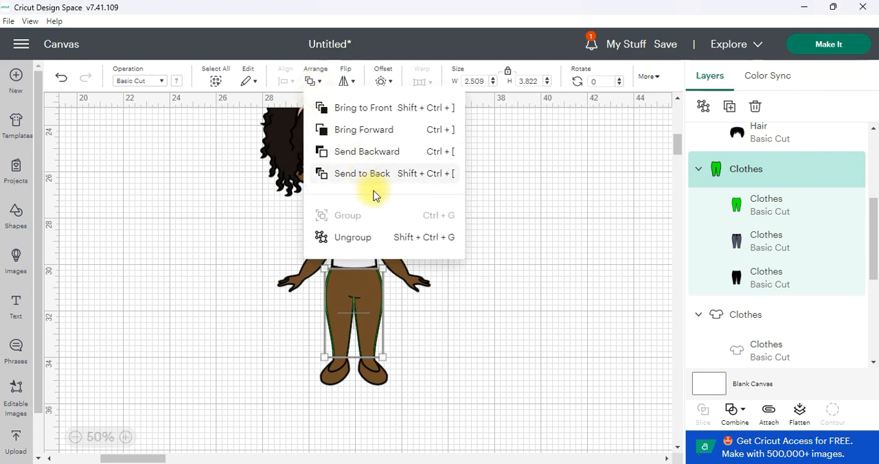
{"action": "left_click", "coordinate": [388, 133]}
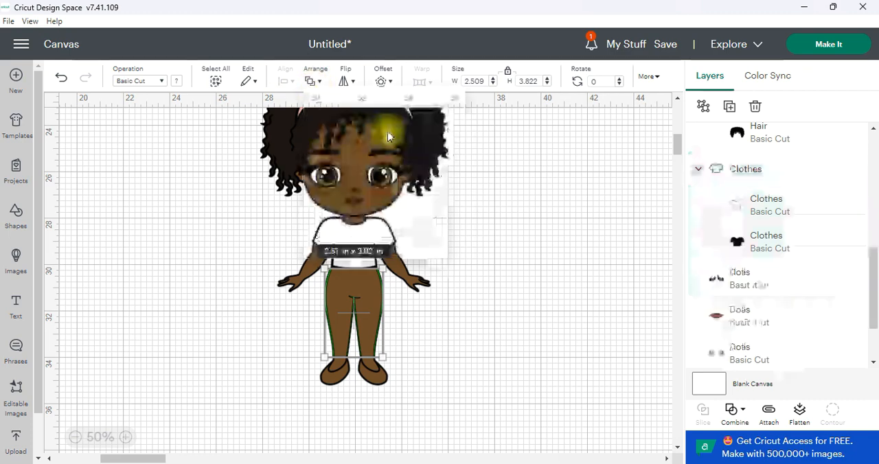
{"action": "left_click", "coordinate": [485, 252]}
{"action": "scroll", "coordinate": [786, 312], "scroll_direction": "down", "scroll_amount": 2}
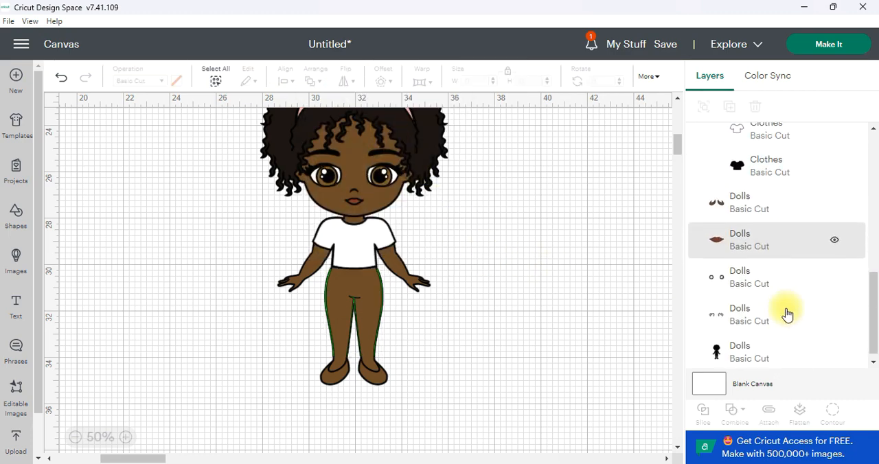
{"action": "scroll", "coordinate": [786, 314], "scroll_direction": "up", "scroll_amount": 8}
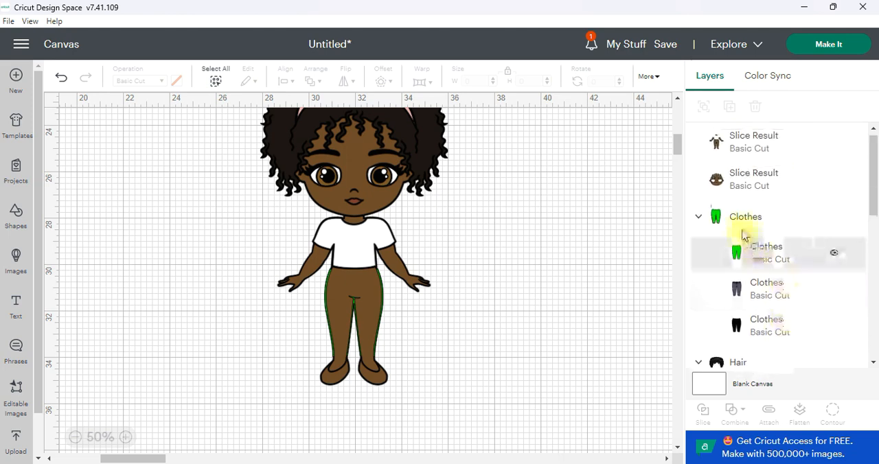
Step: Bring the jeans group all the way to the front so it lies over the doll's brown body
{"action": "left_click", "coordinate": [740, 230]}
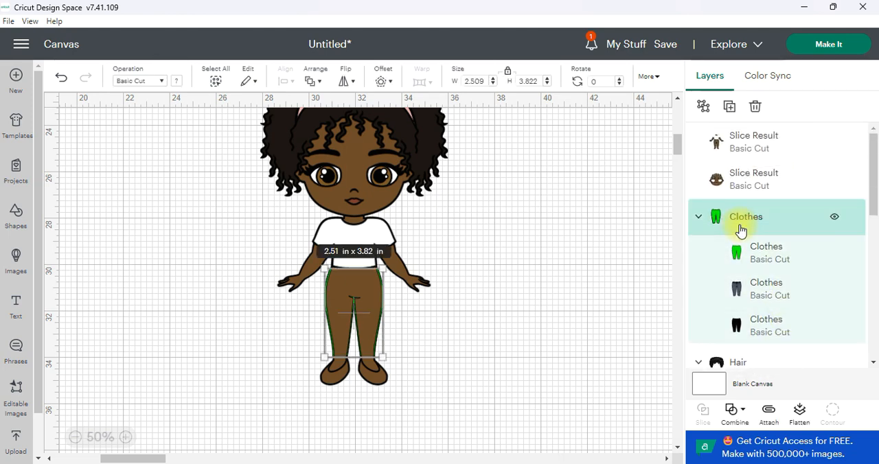
{"action": "left_click", "coordinate": [320, 83]}
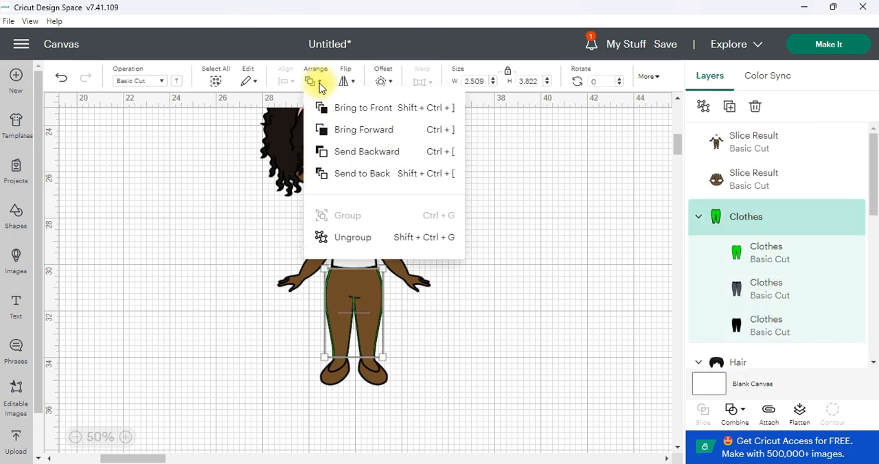
{"action": "left_click", "coordinate": [358, 108]}
{"action": "left_click", "coordinate": [498, 288]}
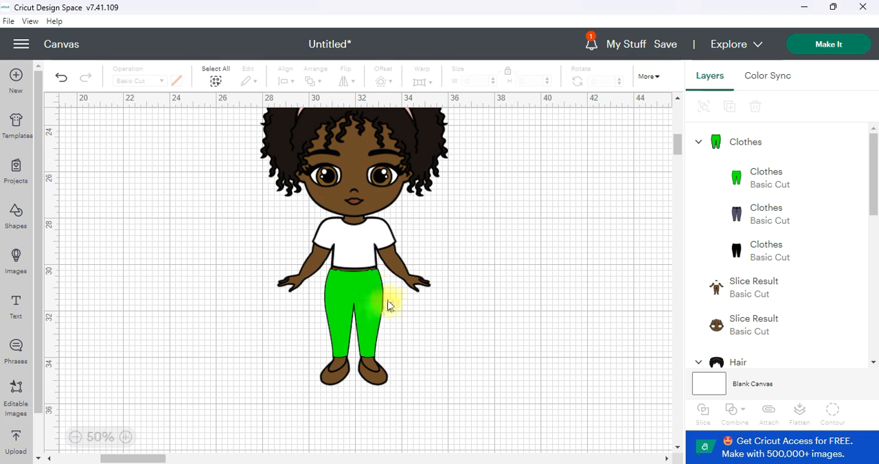
Step: Select the green jeans layer with the doll's brown body layer and slice them
{"action": "left_click", "coordinate": [368, 285]}
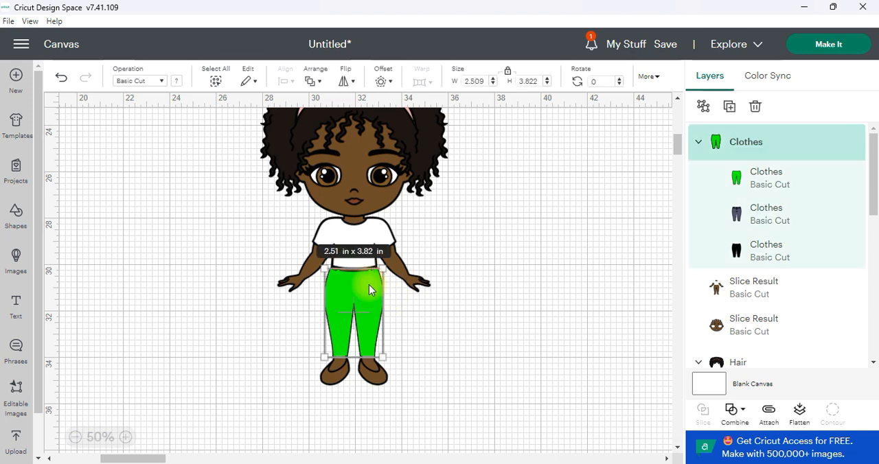
{"action": "left_click", "coordinate": [764, 179]}
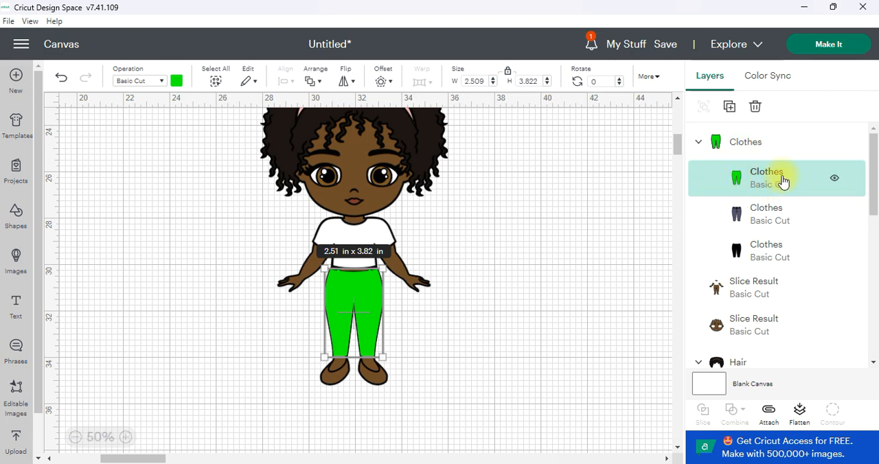
{"action": "scroll", "coordinate": [779, 248], "scroll_direction": "down", "scroll_amount": 1}
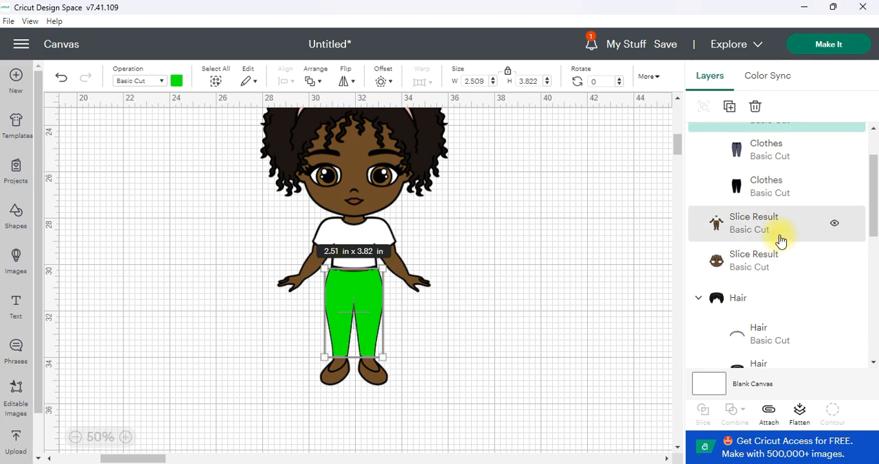
{"action": "left_click", "coordinate": [756, 232], "text": "shift"}
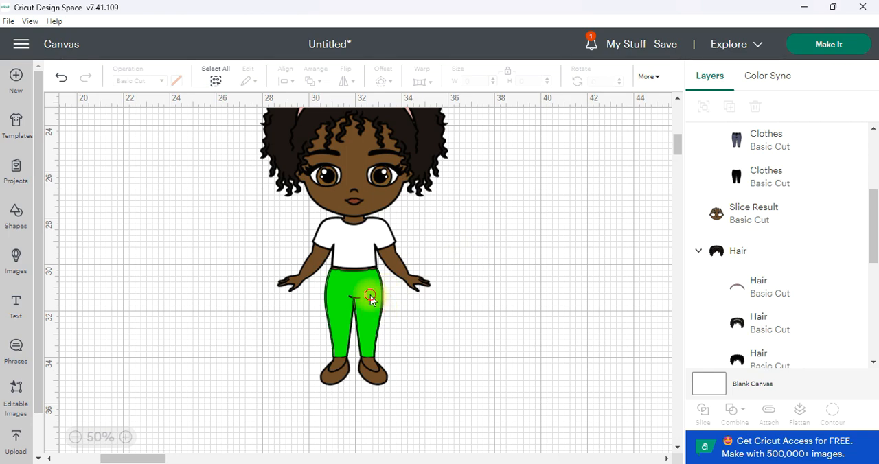
Step: Delete the two green jeans slice pieces and the brown leg overlap piece, keeping the trimmed body
{"action": "left_click_drag", "start_coordinate": [367, 300], "coordinate": [514, 288]}
{"action": "key", "text": "Delete"}
{"action": "left_click_drag", "start_coordinate": [369, 303], "coordinate": [549, 284]}
{"action": "key", "text": "Delete"}
{"action": "left_click_drag", "start_coordinate": [357, 287], "coordinate": [510, 275]}
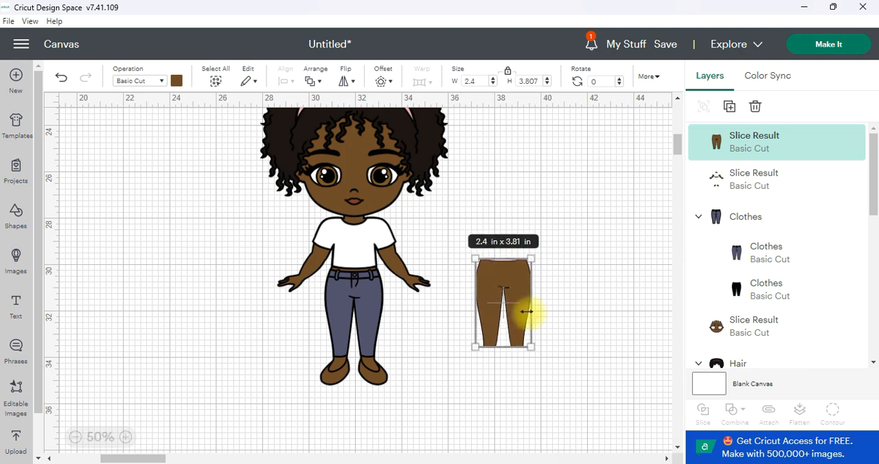
{"action": "key", "text": "Delete"}
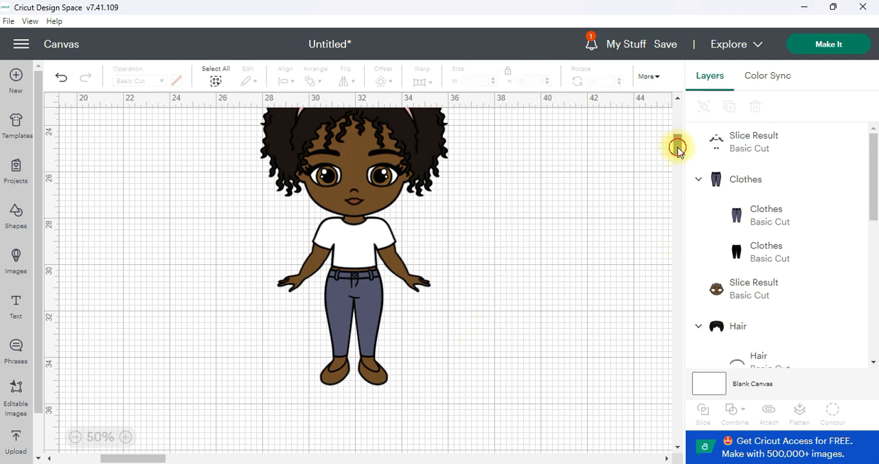
Step: Move the whole hair group off the doll's head and undo the move
{"action": "scroll", "coordinate": [677, 148], "scroll_direction": "up", "scroll_amount": 2}
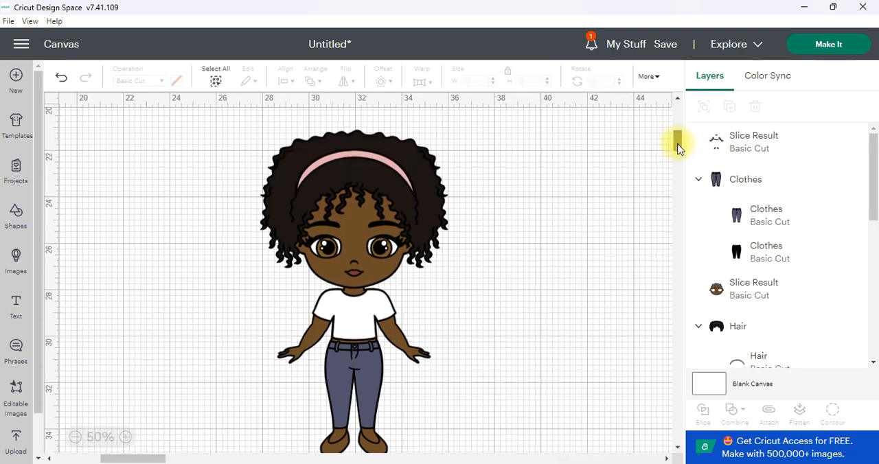
{"action": "scroll", "coordinate": [677, 147], "scroll_direction": "down", "scroll_amount": 1}
{"action": "left_click_drag", "start_coordinate": [357, 158], "coordinate": [550, 168]}
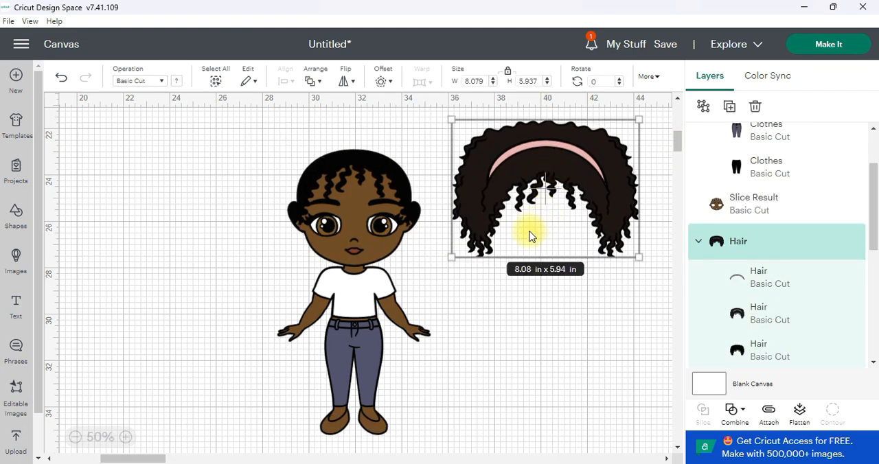
{"action": "left_click", "coordinate": [502, 245]}
{"action": "key", "text": "ctrl+z"}
Step: Select the whole doll and ungroup its hair and clothes into separate layers
{"action": "left_click_drag", "start_coordinate": [522, 125], "coordinate": [208, 420]}
{"action": "key", "text": "ctrl+shift+g"}
{"action": "left_click", "coordinate": [638, 163]}
Step: Pull the headband, face, brown hair, body, T-shirt, jeans and shoe layers away from the black base layers
{"action": "left_click_drag", "start_coordinate": [400, 163], "coordinate": [589, 166]}
{"action": "left_click_drag", "start_coordinate": [379, 189], "coordinate": [559, 186]}
{"action": "left_click_drag", "start_coordinate": [357, 158], "coordinate": [173, 170]}
{"action": "mouse_move", "coordinate": [314, 229]}
{"action": "left_mouse_down"}
{"action": "mouse_move", "coordinate": [288, 239]}
{"action": "mouse_move", "coordinate": [318, 231]}
{"action": "left_mouse_up"}
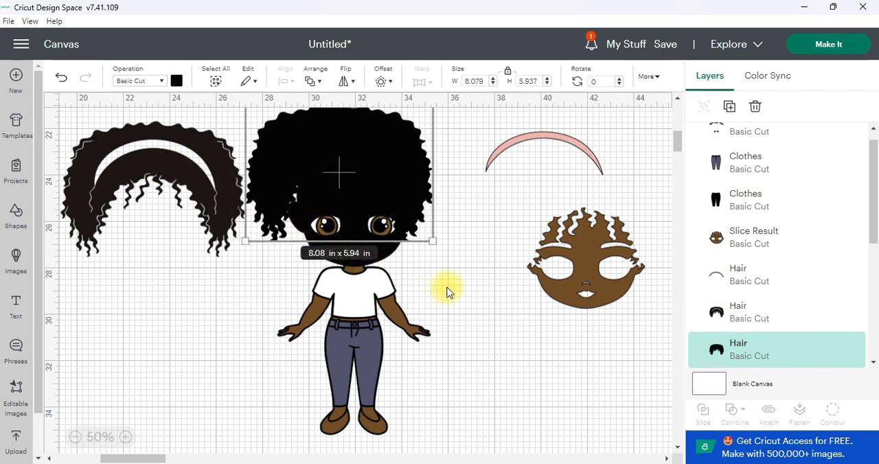
{"action": "key", "text": "ctrl+z"}
{"action": "left_click_drag", "start_coordinate": [392, 304], "coordinate": [577, 325]}
{"action": "left_click_drag", "start_coordinate": [314, 298], "coordinate": [186, 259]}
{"action": "left_click_drag", "start_coordinate": [307, 345], "coordinate": [154, 307]}
{"action": "left_click_drag", "start_coordinate": [330, 418], "coordinate": [171, 375]}
Step: Undo the layer moves until the doll is reassembled
{"action": "key", "text": "ctrl+z"}
{"action": "key", "text": "ctrl+z"}
{"action": "key", "text": "ctrl+z"}
{"action": "key", "text": "ctrl+z"}
{"action": "key", "text": "ctrl+z"}
{"action": "key", "text": "ctrl+z"}
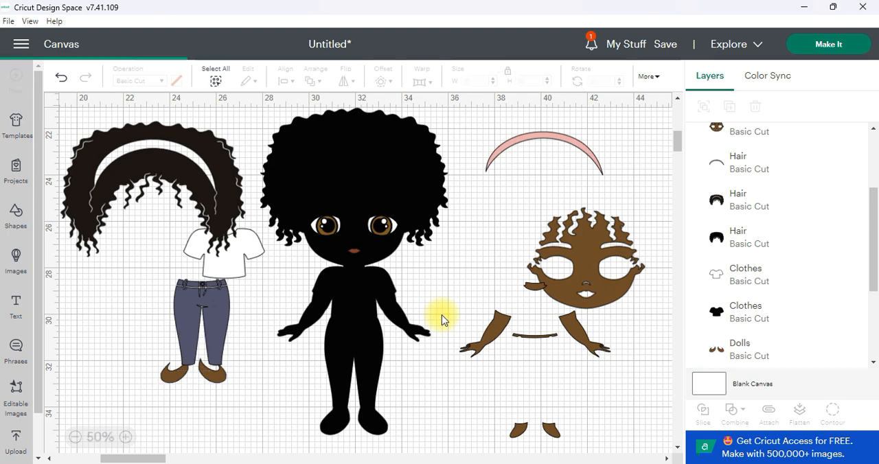
{"action": "key", "text": "ctrl+z"}
{"action": "key", "text": "ctrl+z"}
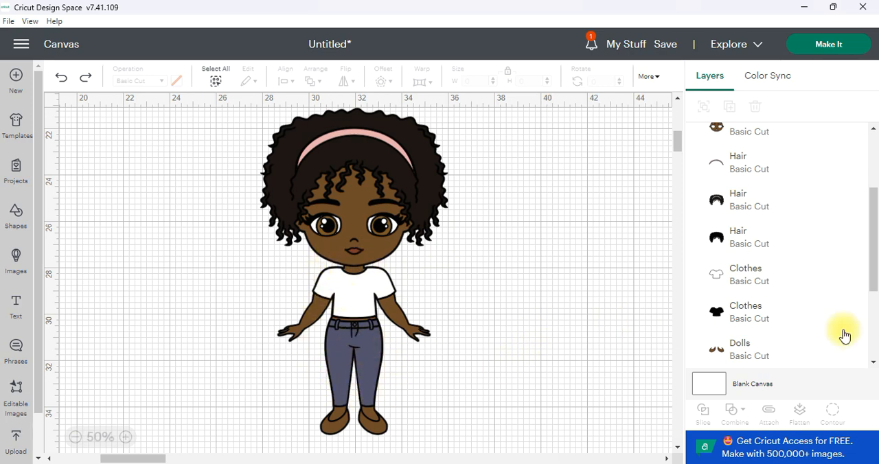
Step: Select the black base layers of the jeans, T-shirt, hair and doll together and weld them into one silhouette
{"action": "scroll", "coordinate": [834, 323], "scroll_direction": "up", "scroll_amount": 4}
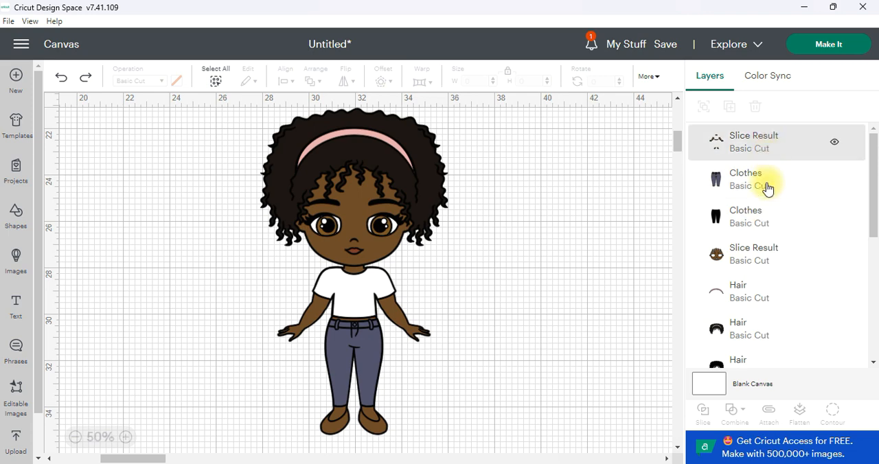
{"action": "left_click", "coordinate": [770, 222]}
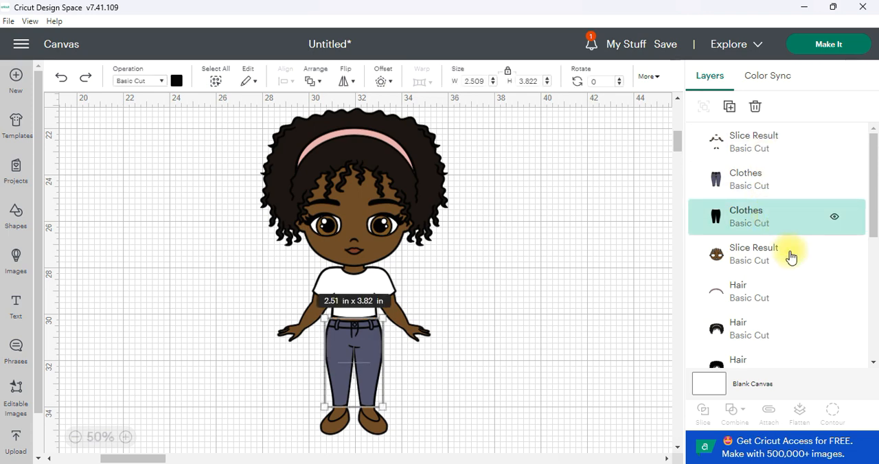
{"action": "scroll", "coordinate": [791, 256], "scroll_direction": "down", "scroll_amount": 5}
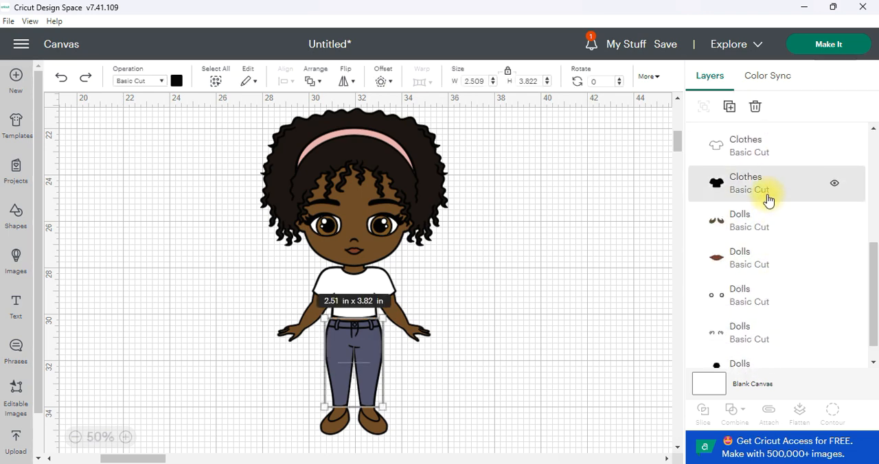
{"action": "left_click", "coordinate": [769, 195], "text": "shift"}
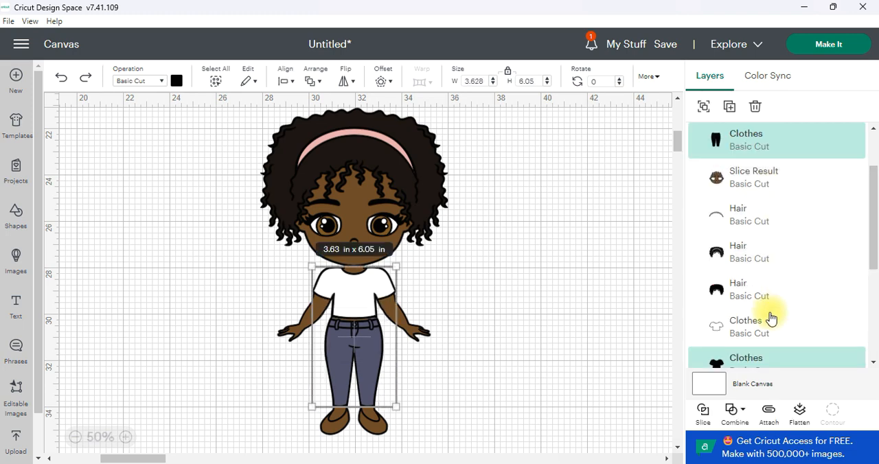
{"action": "scroll", "coordinate": [781, 307], "scroll_direction": "down", "scroll_amount": 1}
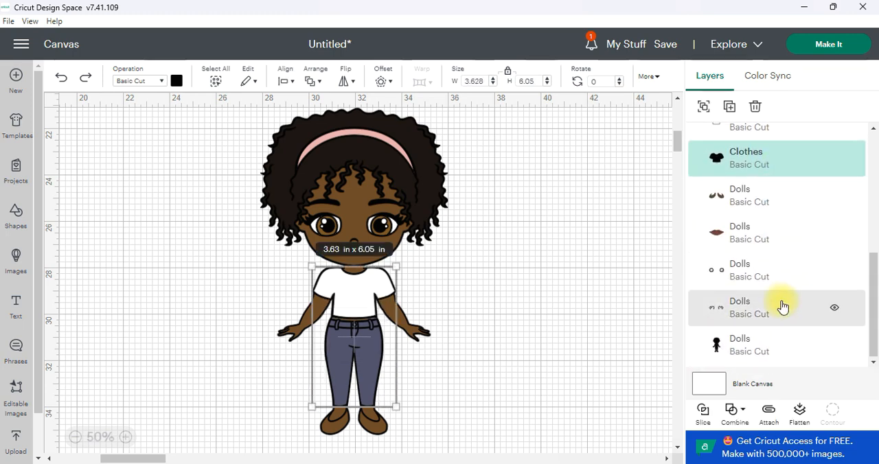
{"action": "scroll", "coordinate": [782, 302], "scroll_direction": "up", "scroll_amount": 3}
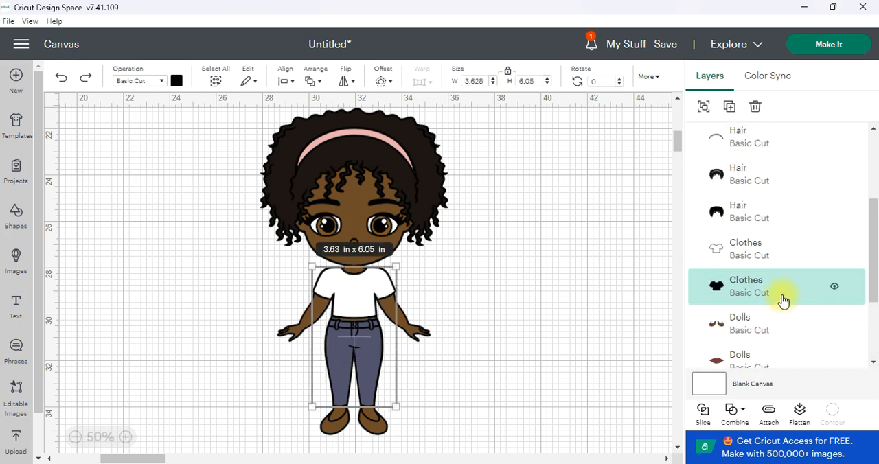
{"action": "left_click", "coordinate": [765, 212], "text": "shift"}
{"action": "scroll", "coordinate": [768, 213], "scroll_direction": "up", "scroll_amount": 2}
{"action": "scroll", "coordinate": [764, 307], "scroll_direction": "down", "scroll_amount": 6}
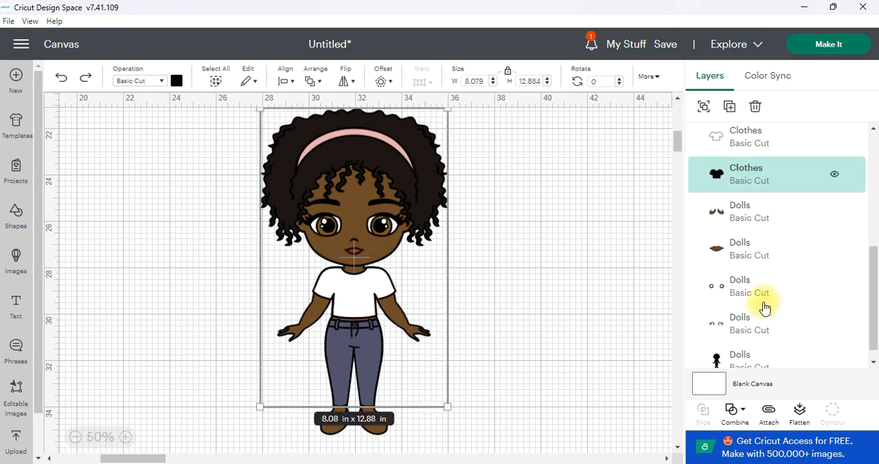
{"action": "left_click", "coordinate": [763, 348], "text": "shift"}
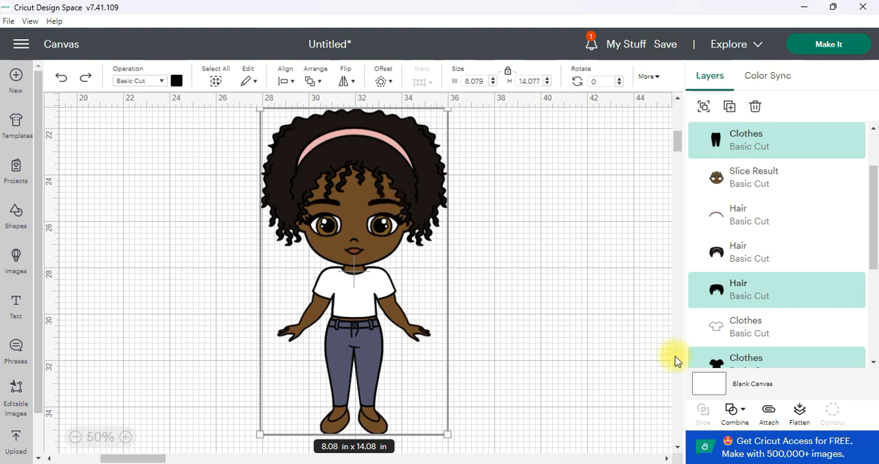
{"action": "left_click", "coordinate": [732, 412]}
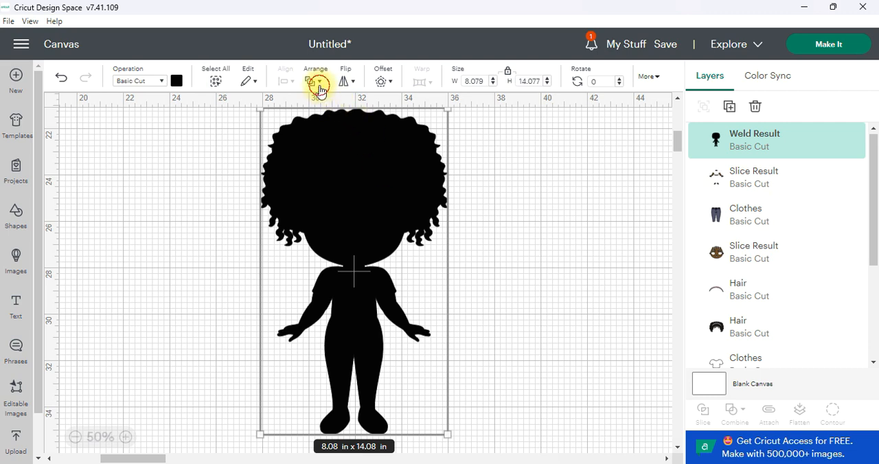
Step: Send the welded black silhouette to the back, behind all the doll's coloured layers
{"action": "left_click", "coordinate": [316, 82]}
{"action": "left_click", "coordinate": [353, 173]}
{"action": "left_click", "coordinate": [507, 218]}
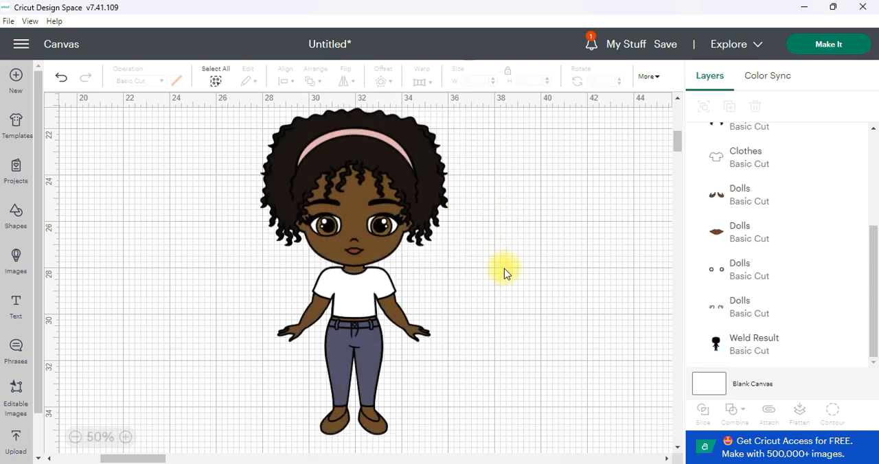
Step: Move the headband, hair, face, lips, body, T-shirt and jeans layers to one side and the welded black silhouette to the other
{"action": "left_click_drag", "start_coordinate": [369, 156], "coordinate": [175, 164]}
{"action": "left_click_drag", "start_coordinate": [340, 163], "coordinate": [156, 208]}
{"action": "left_click_drag", "start_coordinate": [343, 228], "coordinate": [158, 294]}
{"action": "left_click_drag", "start_coordinate": [353, 252], "coordinate": [175, 274]}
{"action": "left_click_drag", "start_coordinate": [358, 296], "coordinate": [169, 258]}
{"action": "left_click_drag", "start_coordinate": [373, 362], "coordinate": [185, 322]}
{"action": "left_click_drag", "start_coordinate": [346, 316], "coordinate": [501, 320]}
{"action": "left_click", "coordinate": [628, 281]}
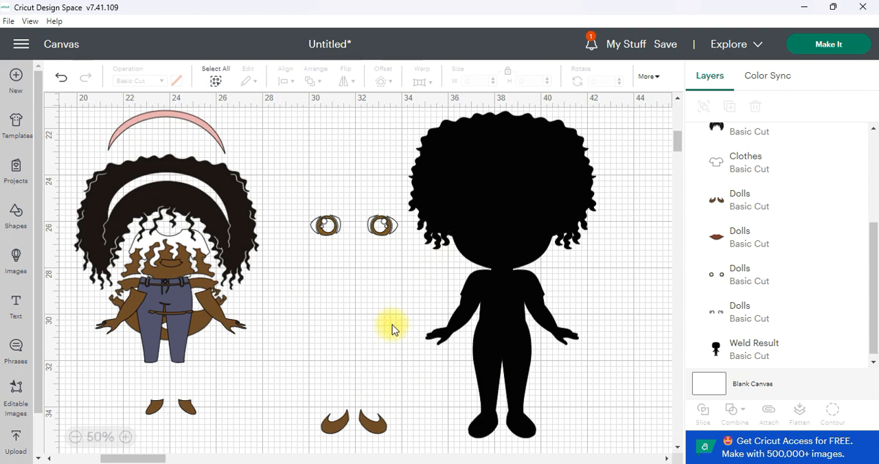
Step: Undo separating the coloured layers and the welded black silhouette, back to the assembled doll
{"action": "key", "text": "ctrl+z"}
{"action": "key", "text": "ctrl+z"}
{"action": "key", "text": "ctrl+z"}
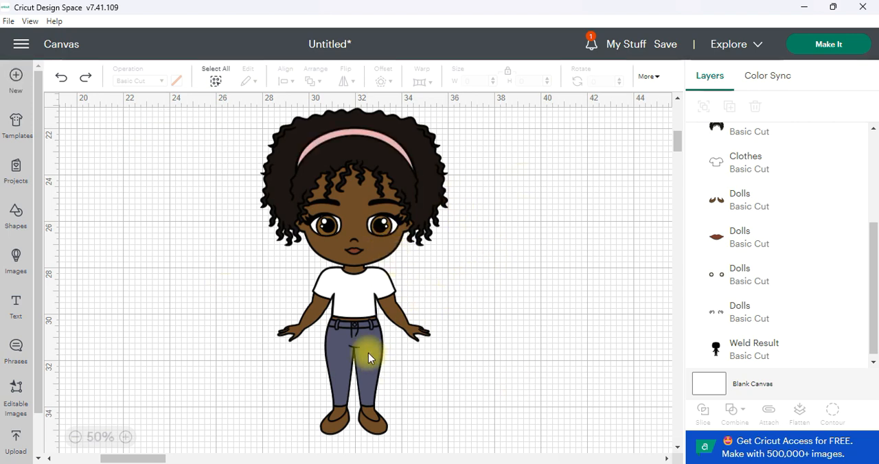
Step: Recolour the doll's shoes, T-shirt and headband light blue and the jeans white
{"action": "left_click", "coordinate": [377, 423]}
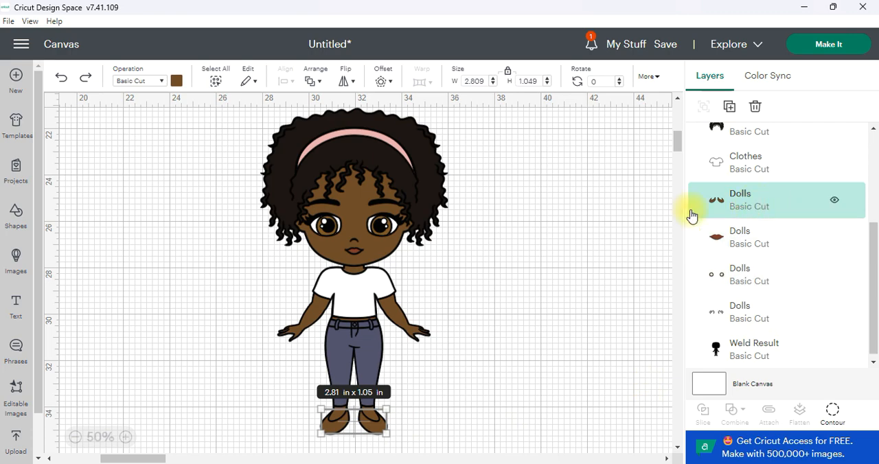
{"action": "left_click", "coordinate": [177, 81]}
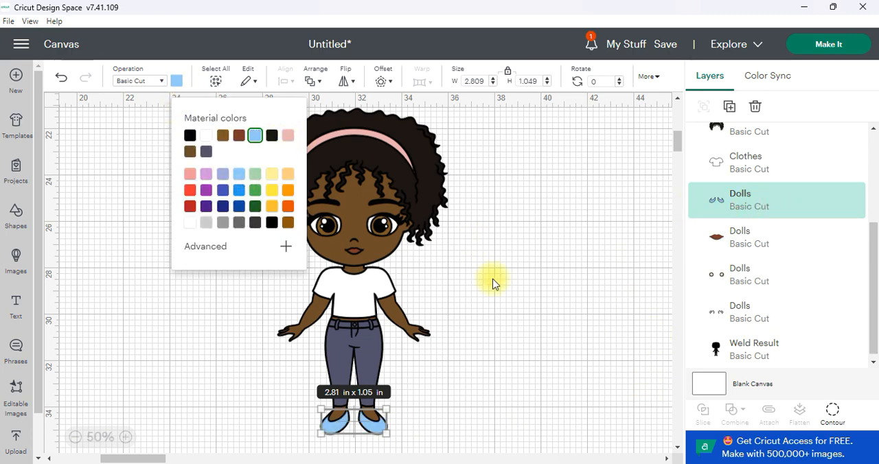
{"action": "left_click", "coordinate": [238, 174]}
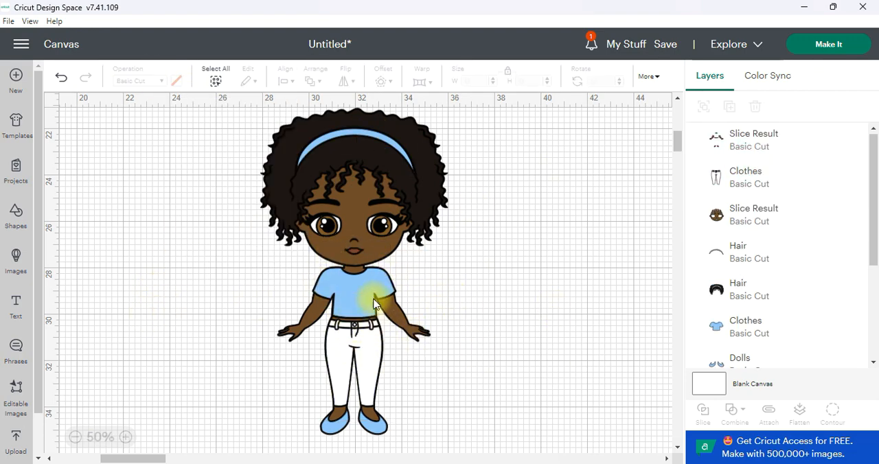
Step: Insert a star shape from the free shapes and colour it white
{"action": "left_click", "coordinate": [17, 218]}
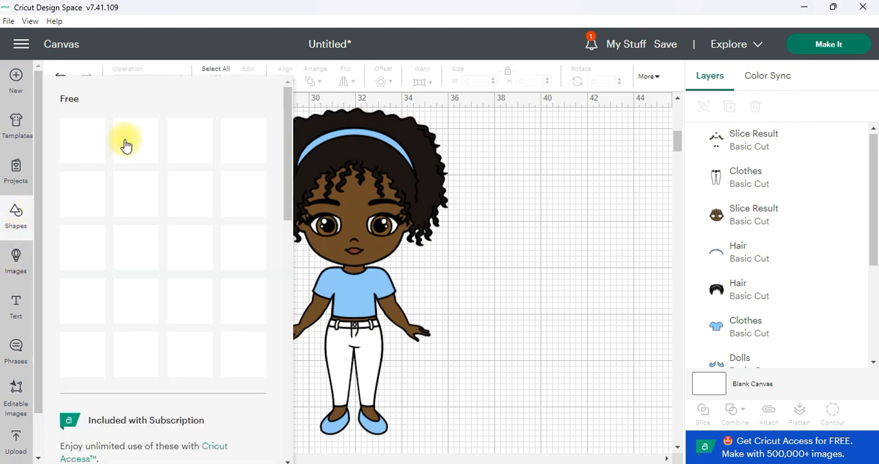
{"action": "left_click", "coordinate": [131, 192]}
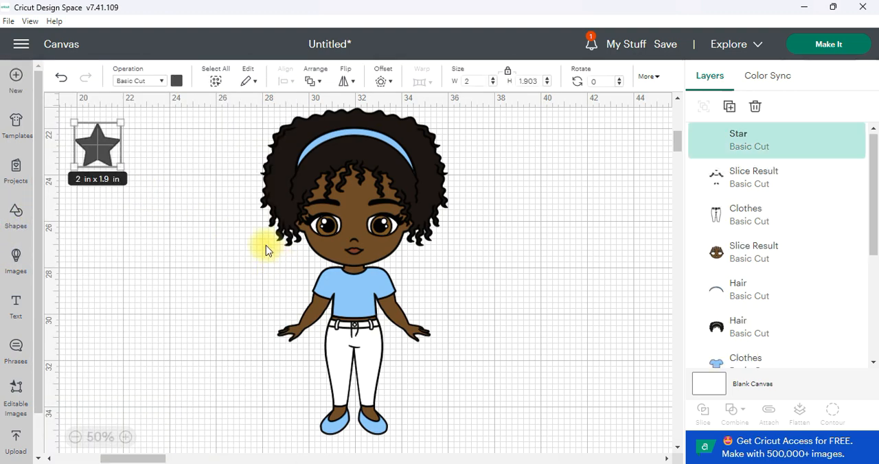
{"action": "left_click", "coordinate": [176, 80]}
{"action": "left_click", "coordinate": [189, 155]}
Step: Scale the white star down and centre it on the chest of the doll's T-shirt
{"action": "left_click_drag", "start_coordinate": [100, 151], "coordinate": [354, 296]}
{"action": "left_click", "coordinate": [430, 279]}
{"action": "key", "text": "ctrl+z"}
{"action": "left_click", "coordinate": [510, 256]}
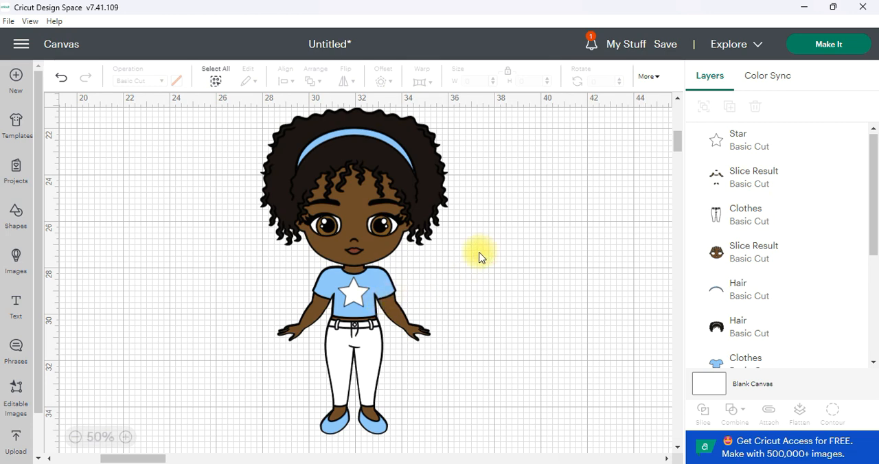
Step: Select all the doll's layers including the star, flatten them into a single Print Then Cut image, and shift it slightly on the canvas
{"action": "left_click_drag", "start_coordinate": [679, 148], "coordinate": [679, 147]}
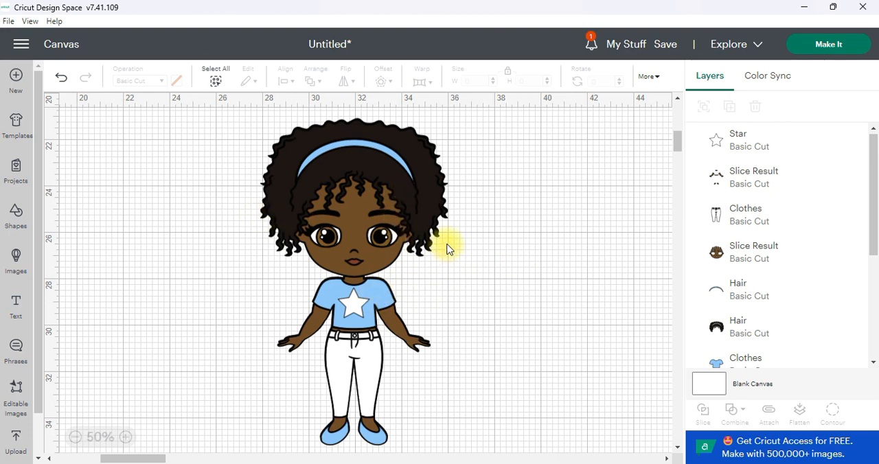
{"action": "left_click_drag", "start_coordinate": [520, 129], "coordinate": [197, 443]}
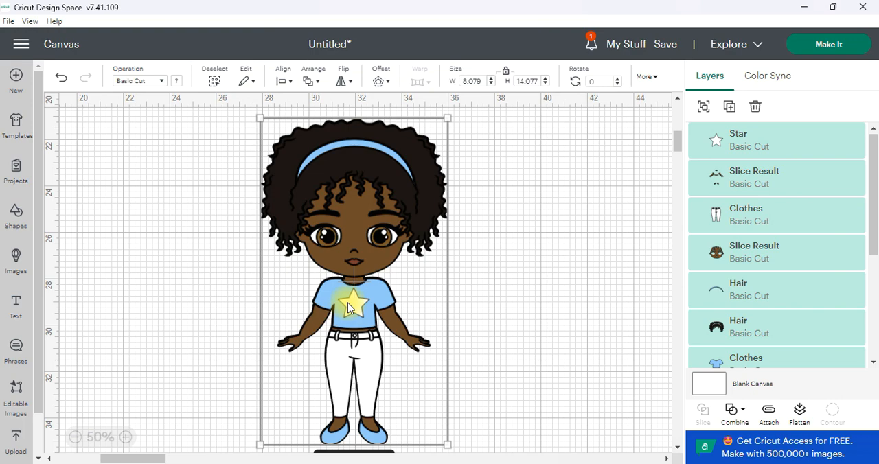
{"action": "left_click", "coordinate": [799, 412]}
{"action": "left_click", "coordinate": [559, 232]}
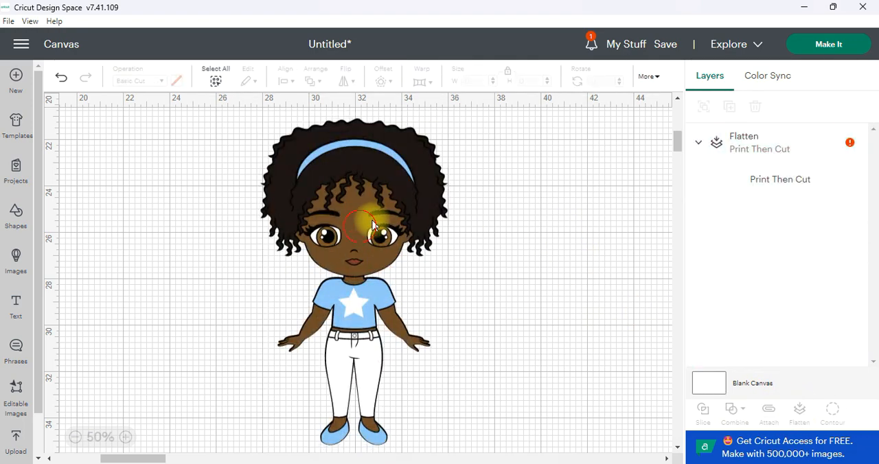
{"action": "left_click", "coordinate": [373, 225]}
{"action": "left_click", "coordinate": [537, 224]}
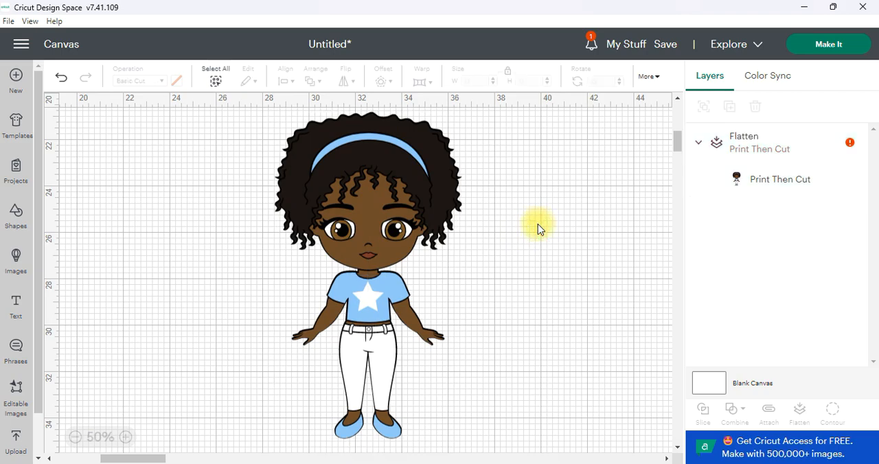